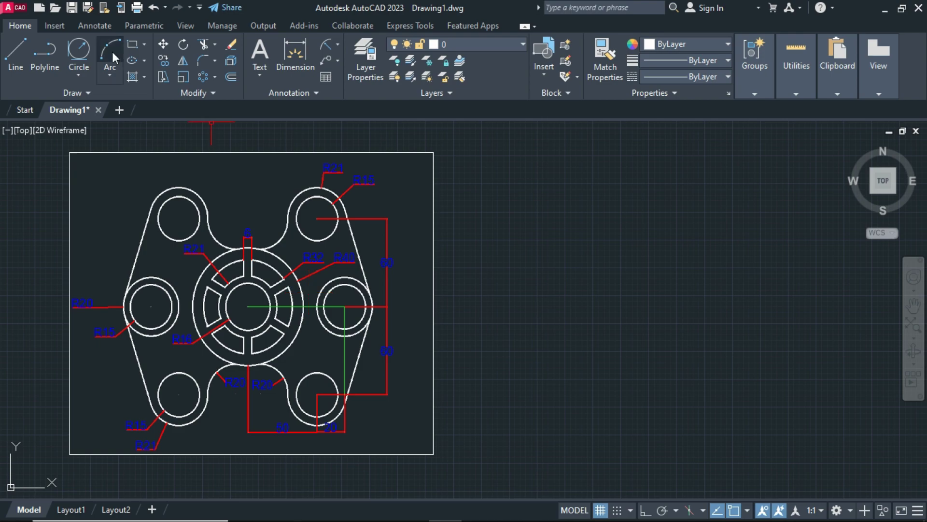
- Attach the AUTOCAD DRAWING 5 image with a relative path, on-screen insertion and scale, angle 0
left_click(55, 25)
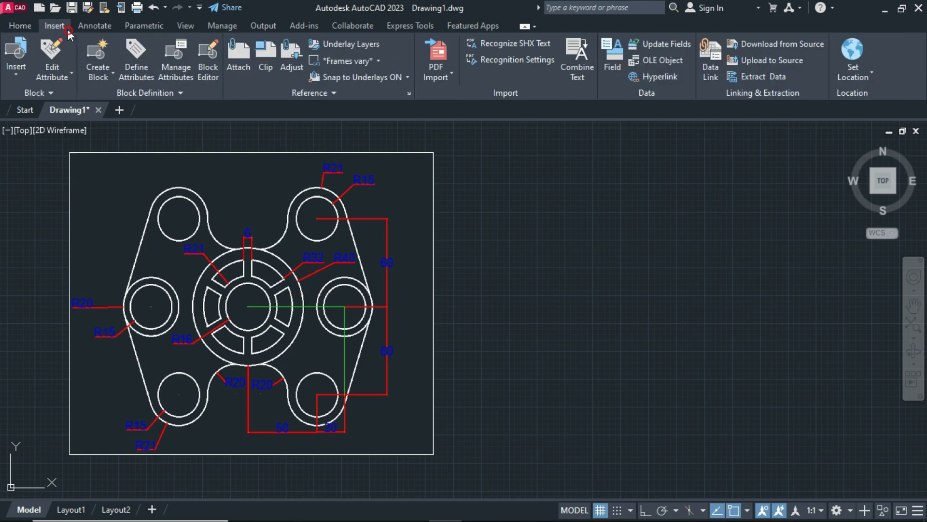
left_click(233, 73)
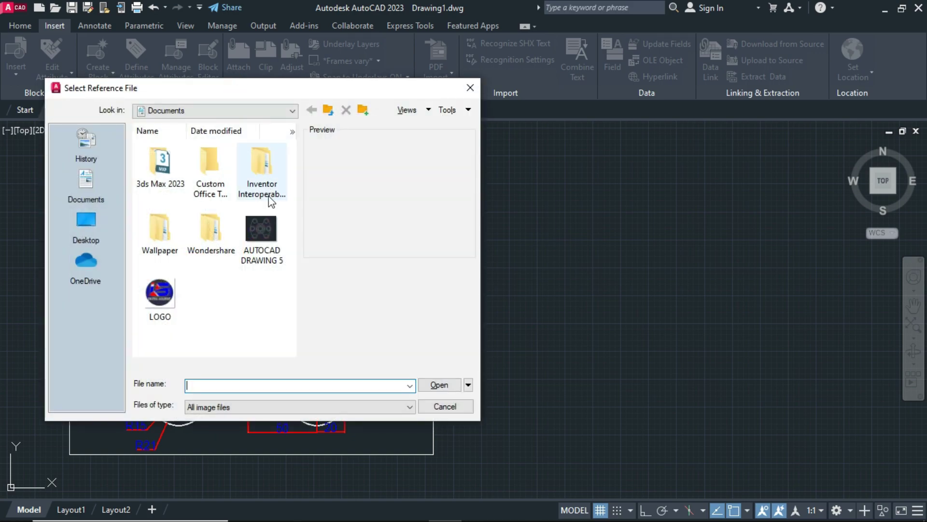
left_click(268, 222)
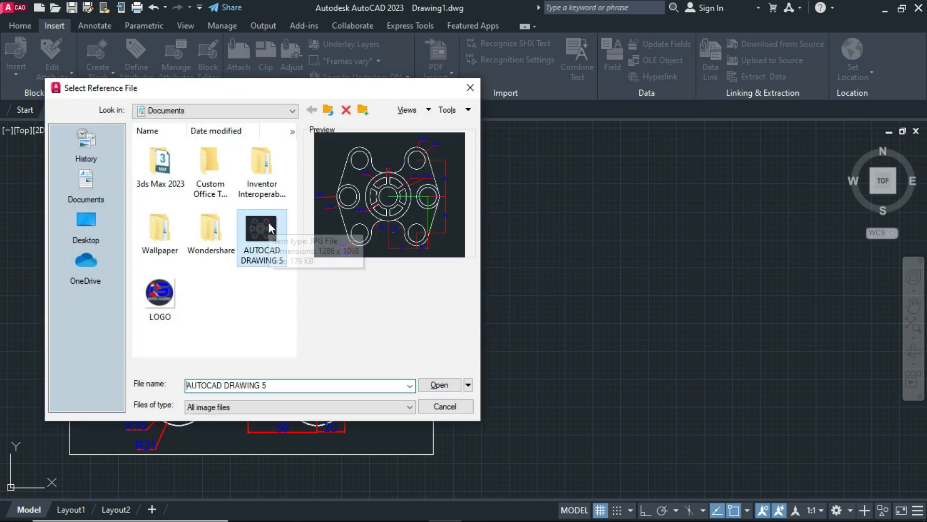
left_click(439, 385)
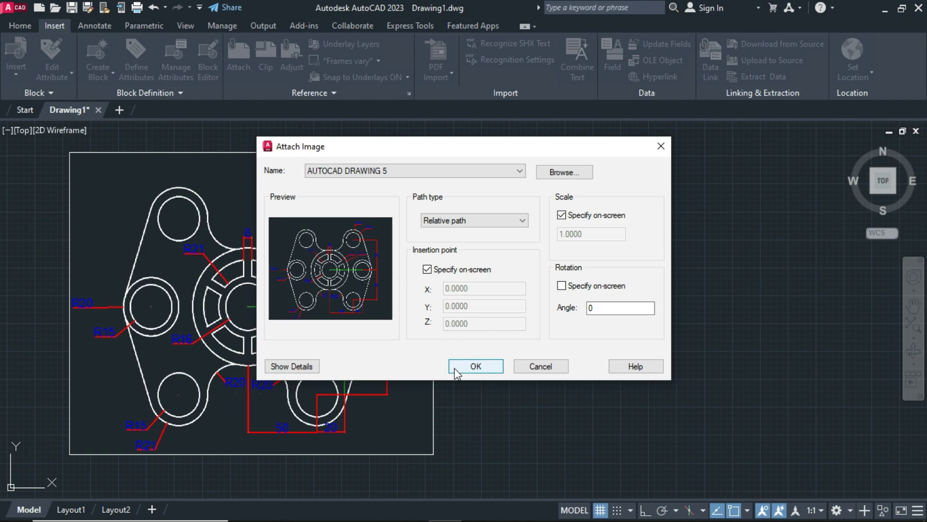
left_click(560, 368)
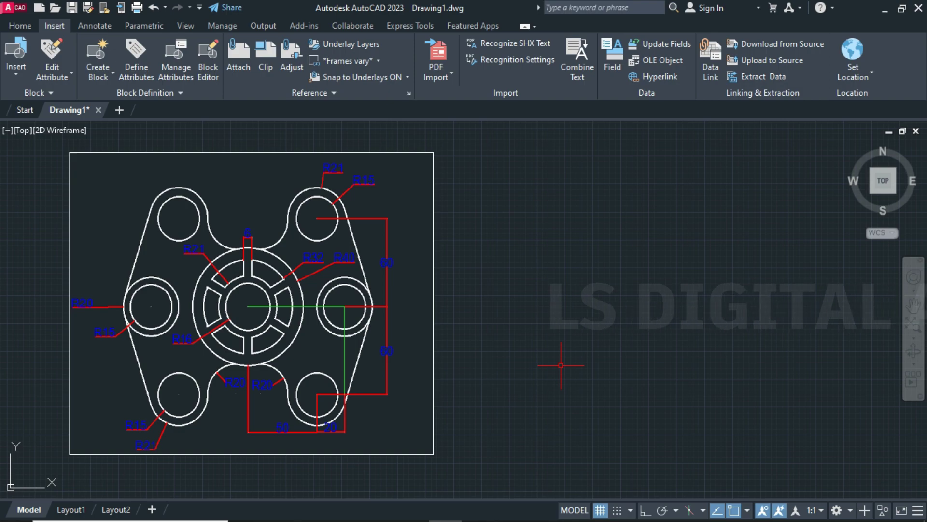
- Zoom into the central ring of the reference and examine the R16 radius label
scroll(261, 328, "up", 5)
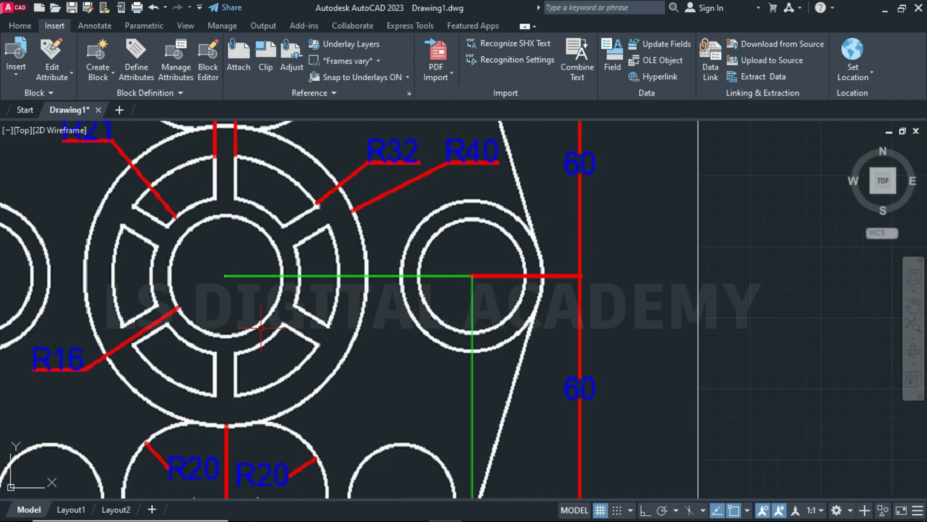
scroll(261, 328, "up", 3)
scroll(373, 352, "down", 4)
scroll(373, 348, "up", 1)
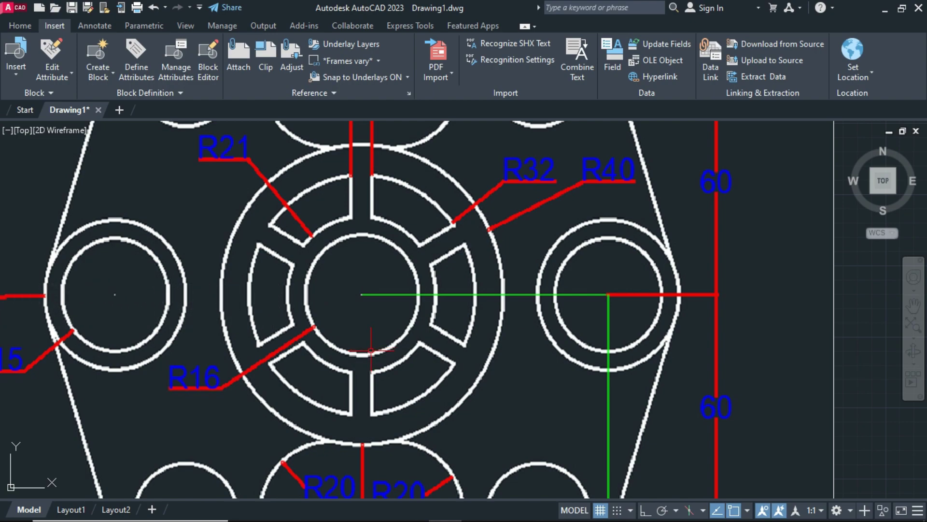
left_click(319, 302)
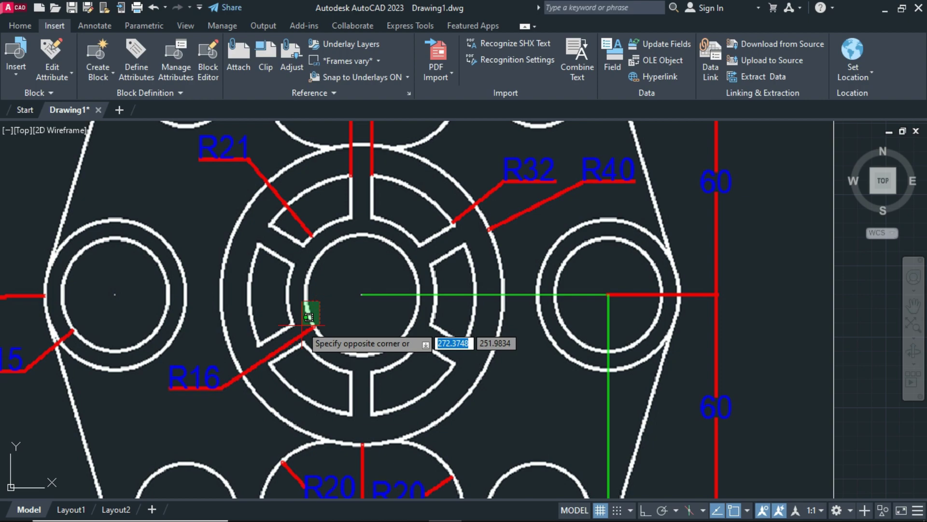
left_click(309, 317)
left_click(227, 362)
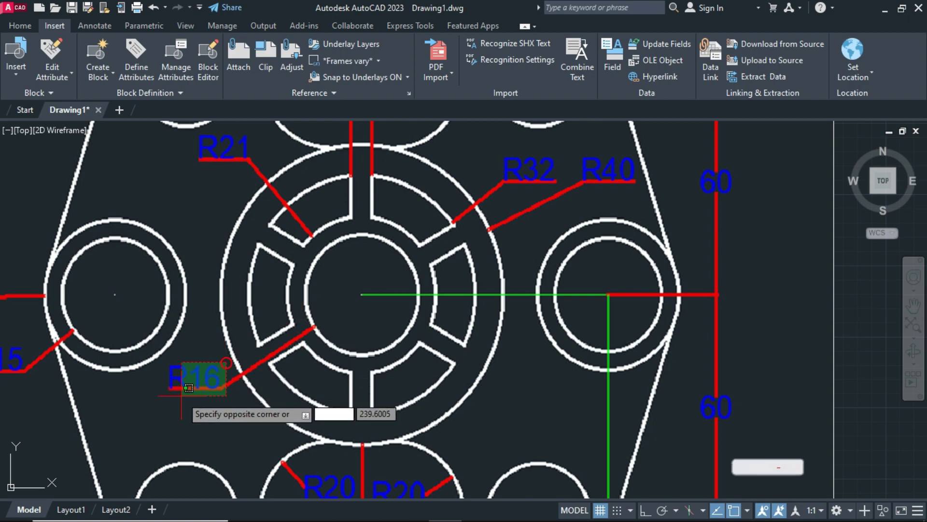
key("Escape")
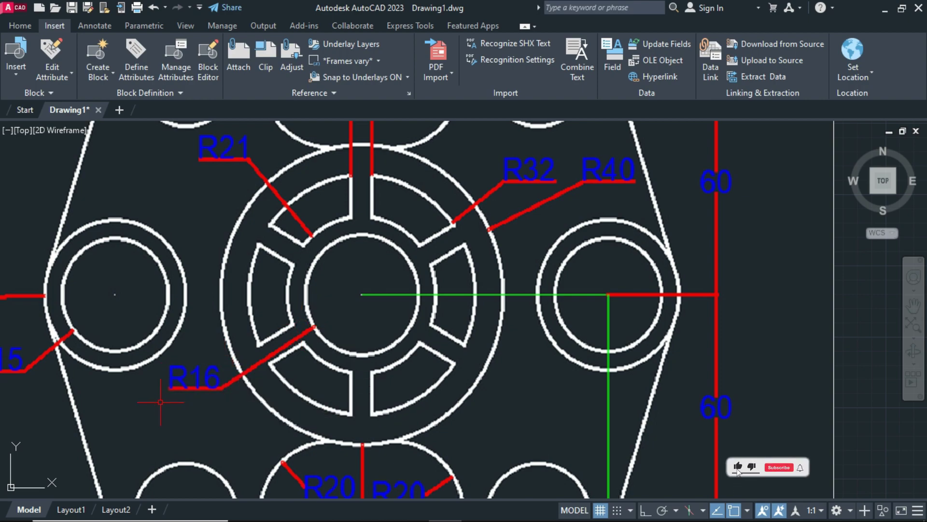
- Examine the R21 and R32 radius labels, cancelling each stray selection window
left_click(330, 217)
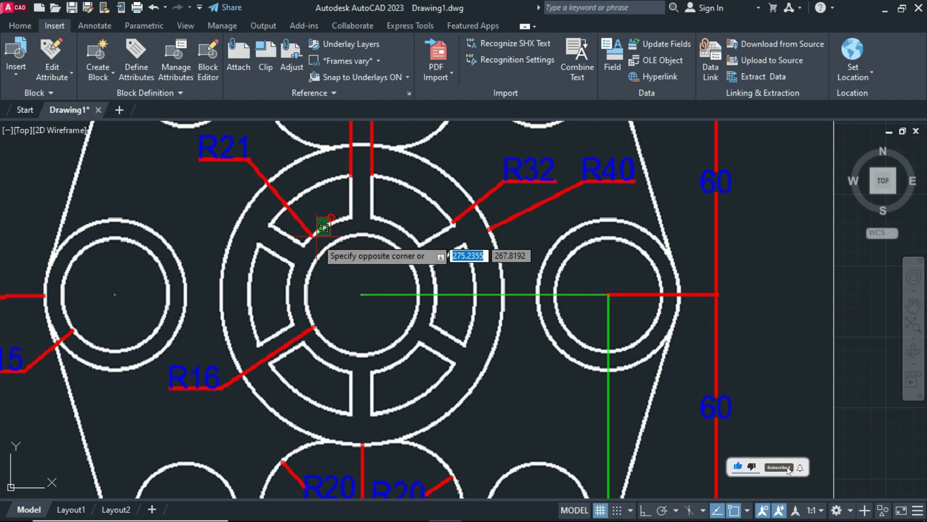
key("Escape")
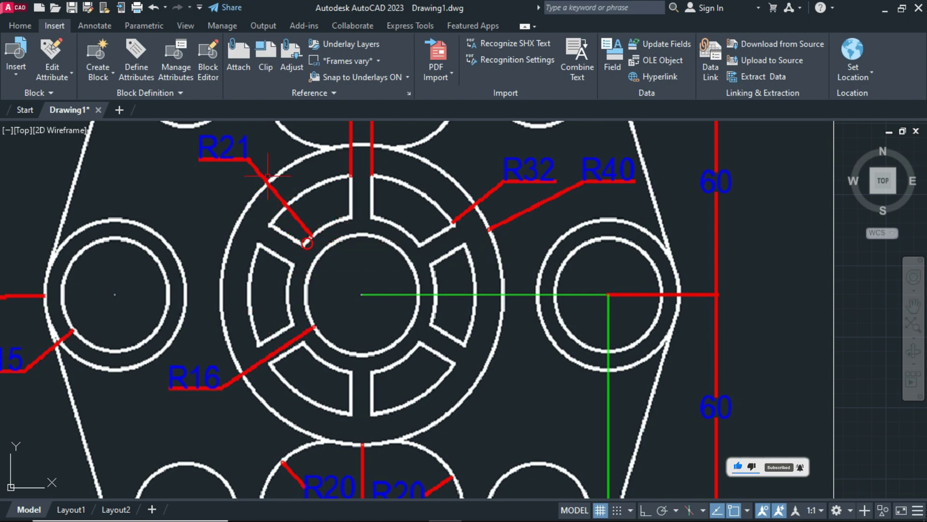
left_click(258, 129)
key("Escape")
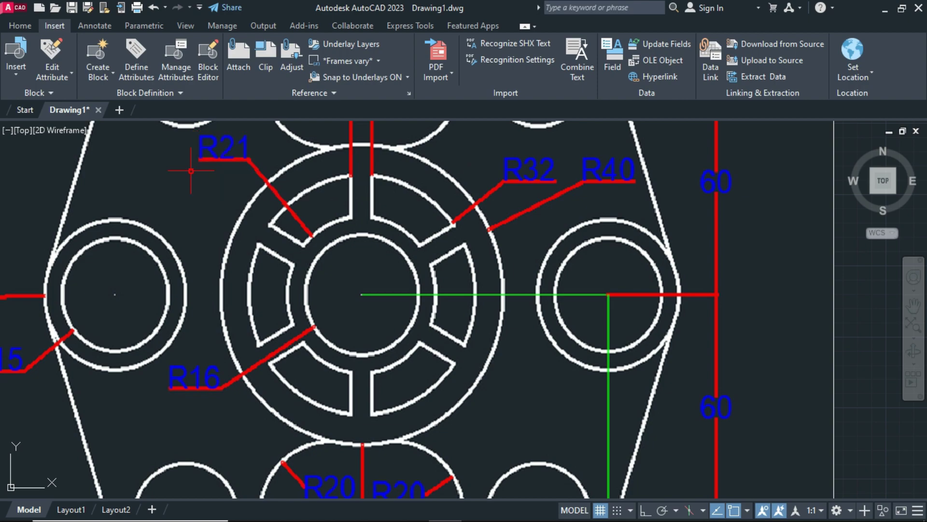
left_click(448, 202)
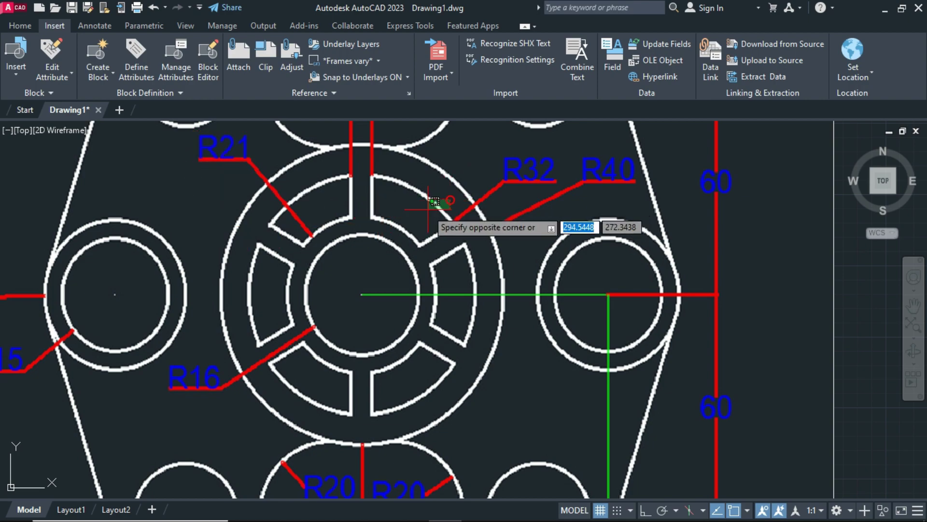
key("Escape")
left_click(560, 156)
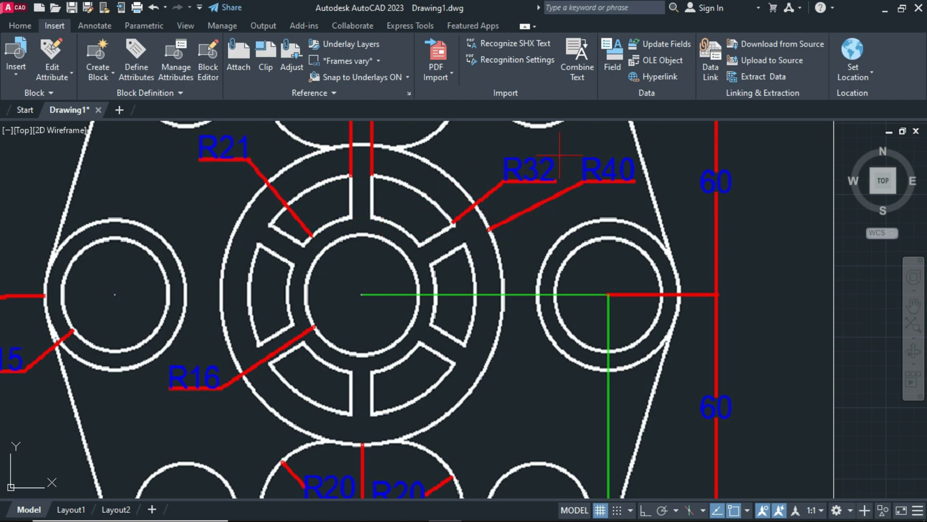
key("Escape")
- Zoom out and pan the reference plate left to leave empty space beside it
scroll(507, 193, "down", 3)
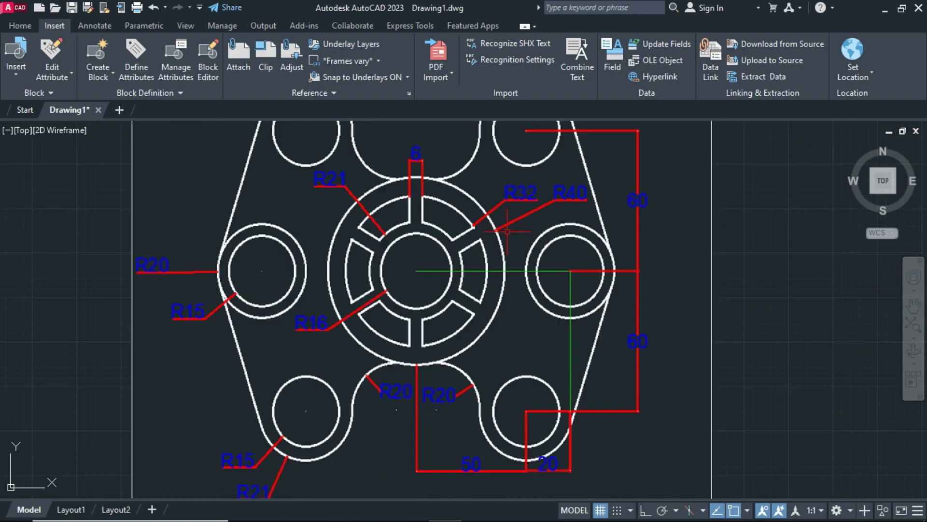
scroll(613, 269, "down", 3)
mouse_move(612, 269)
middle_mouse_down()
mouse_move(614, 306)
mouse_move(425, 345)
middle_mouse_up()
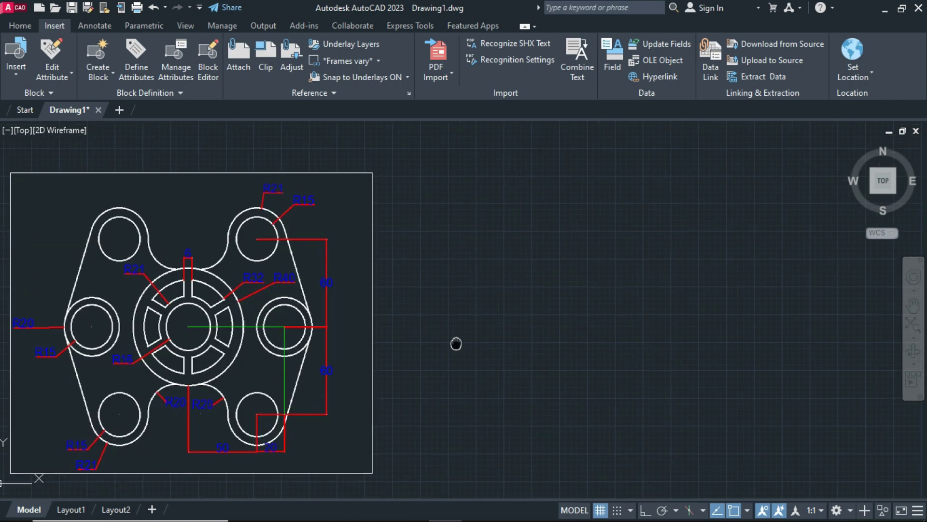
- Draw a radius-16 Center, Radius circle to the right of the reference
left_click(20, 30)
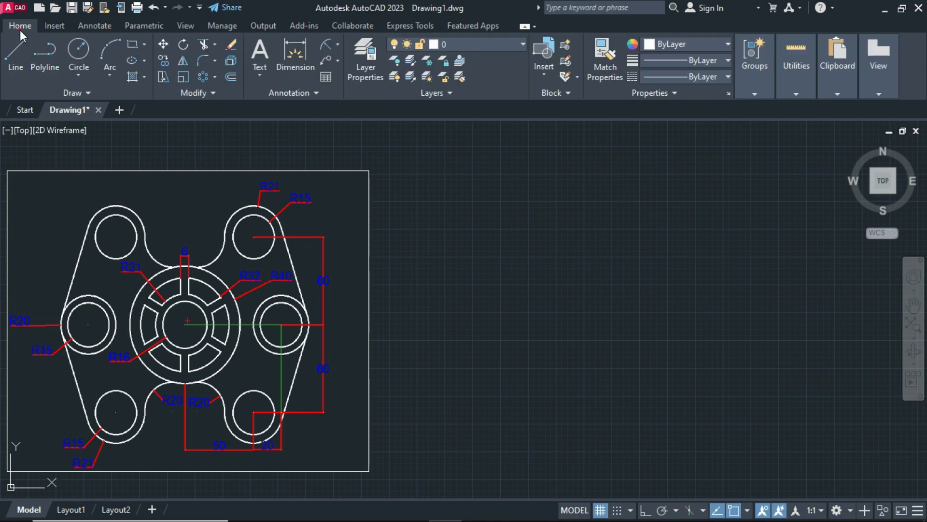
left_click(77, 75)
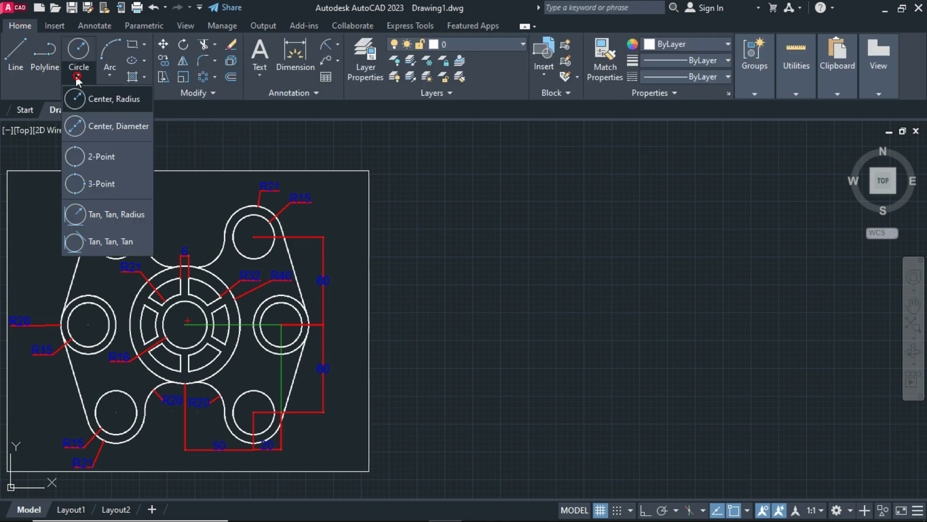
left_click(113, 99)
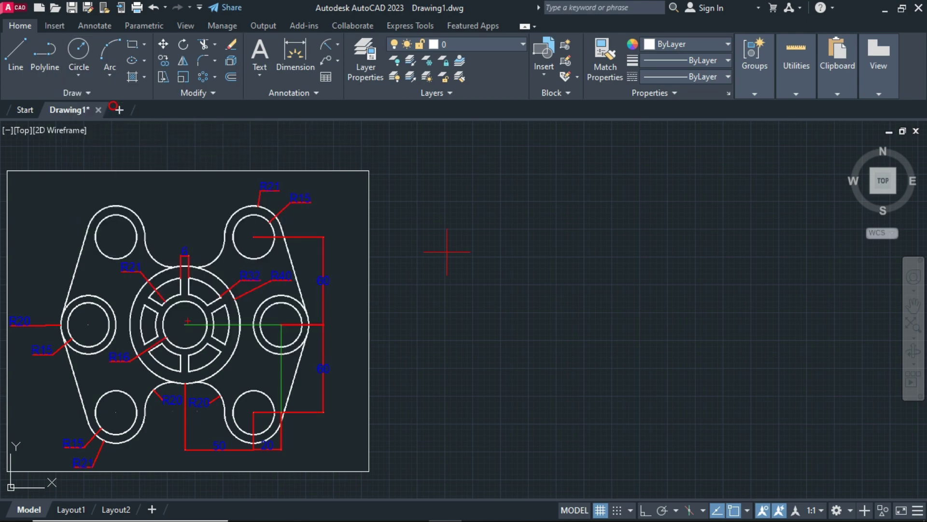
left_click(683, 282)
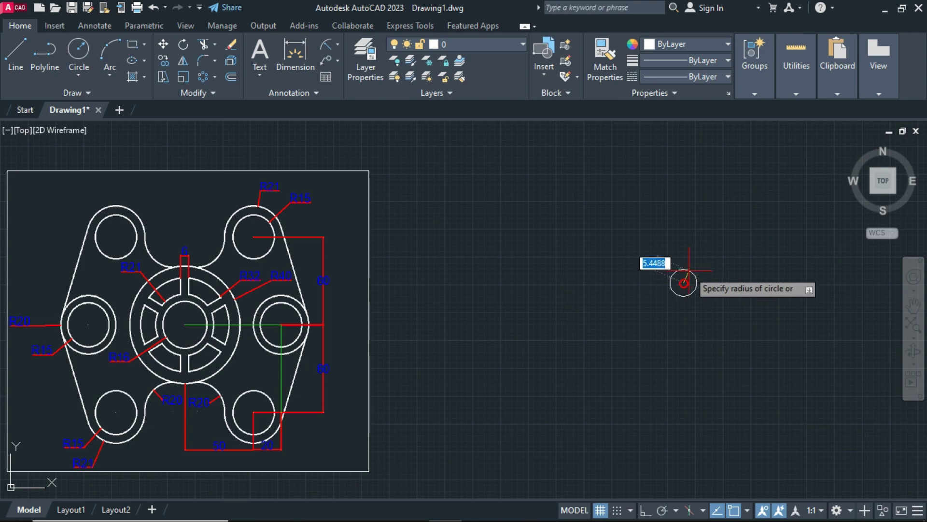
type("16")
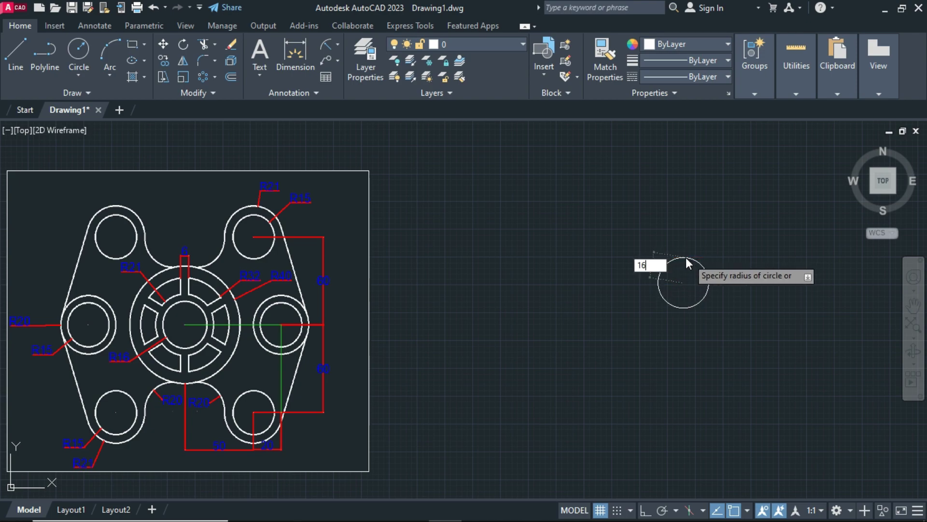
key("Return")
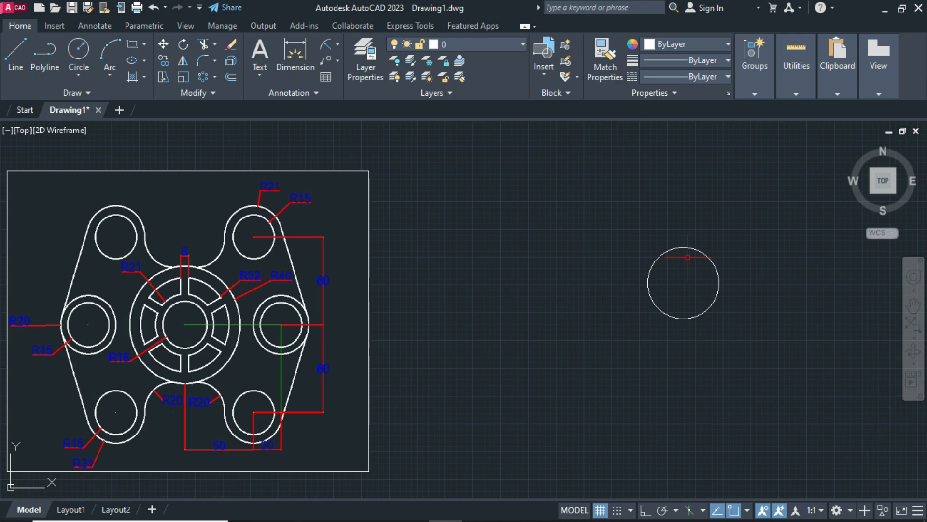
- Add concentric circles of radius 21 and 32 at the same centre
type("c")
key("Return")
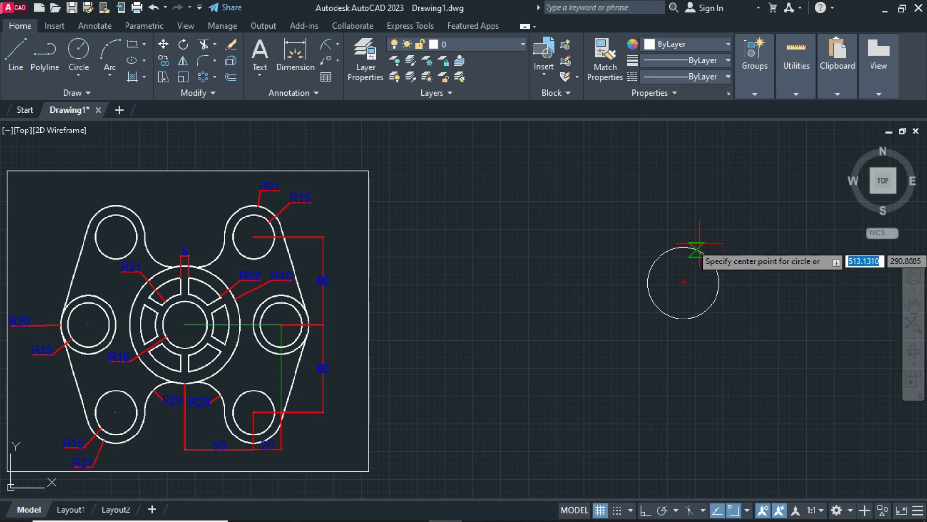
left_click(683, 283)
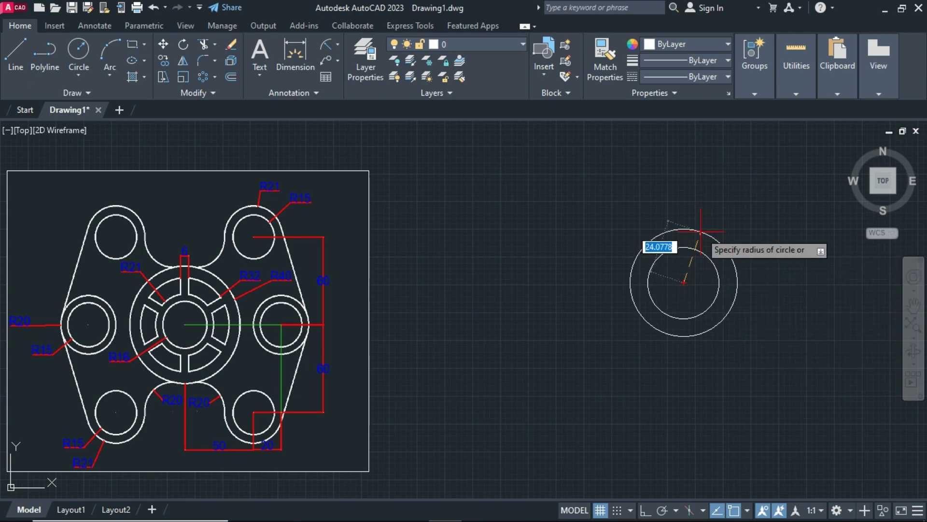
type("21")
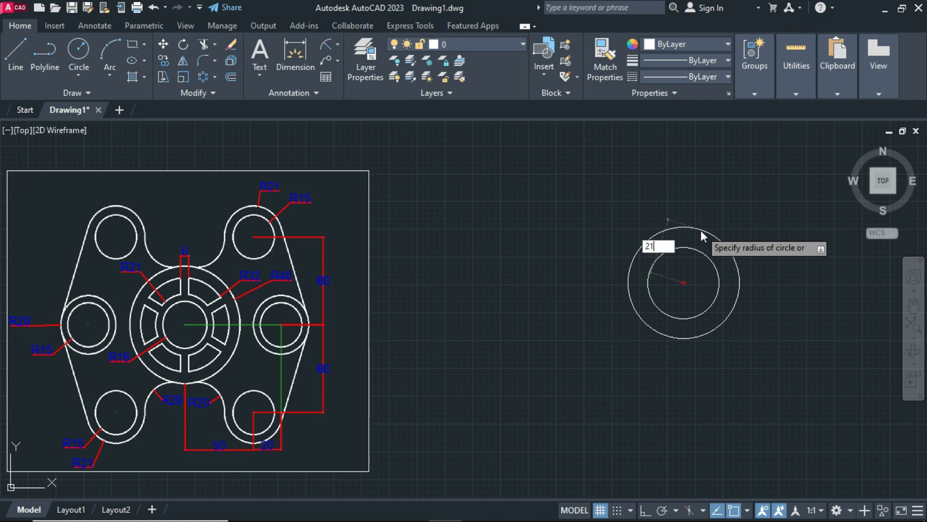
key("Return")
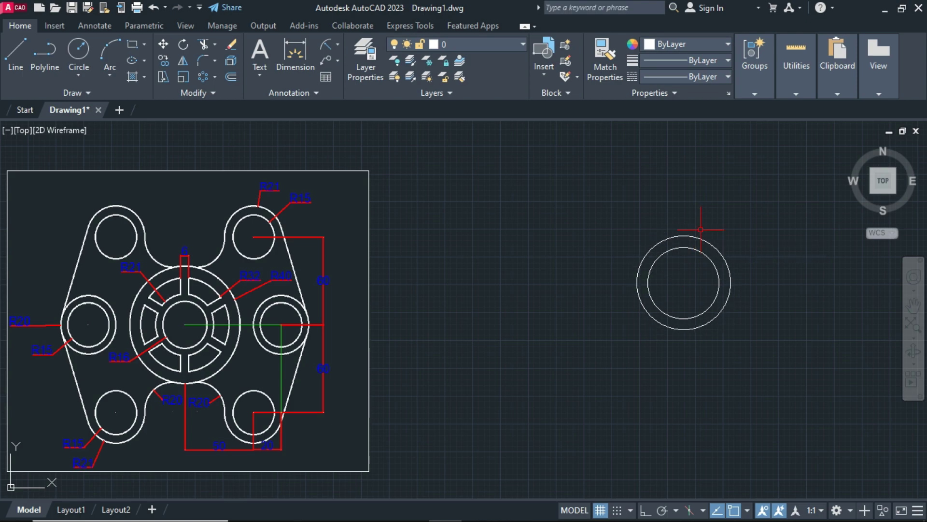
type("c")
key("Return")
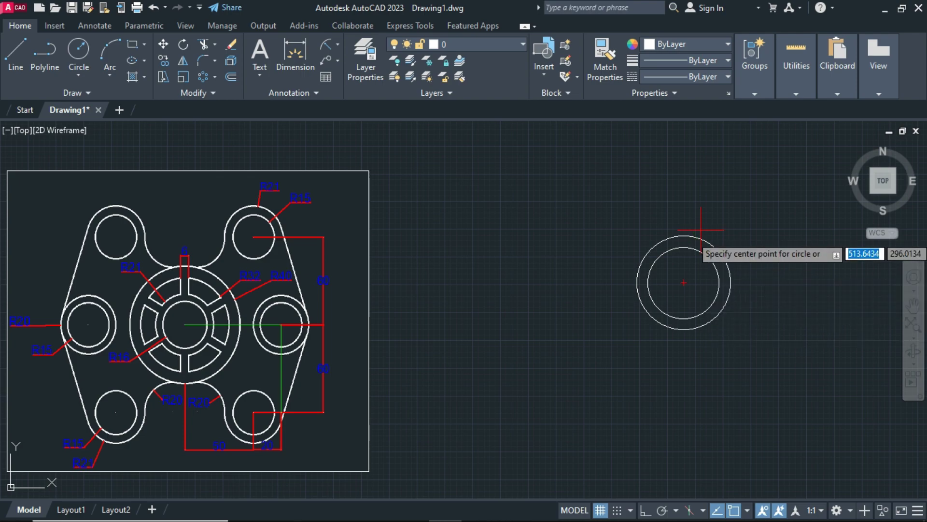
left_click(684, 283)
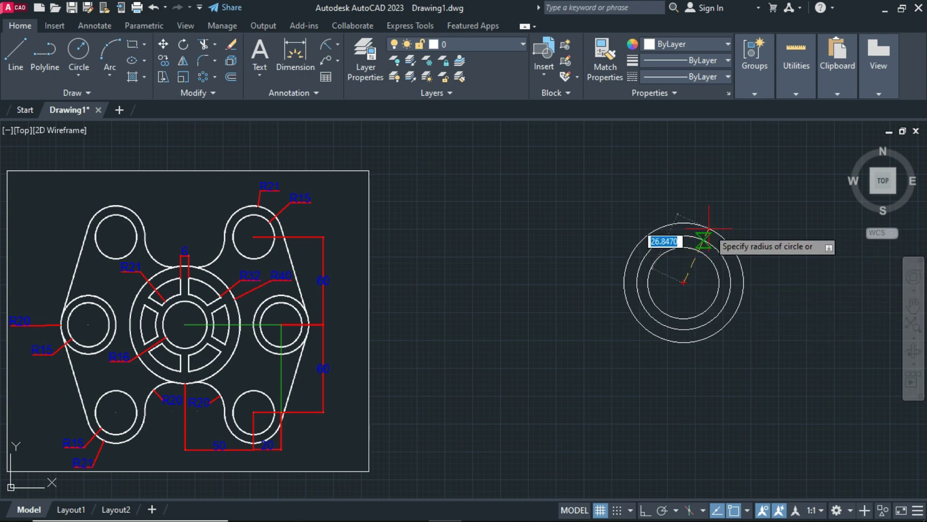
type("32")
key("Return")
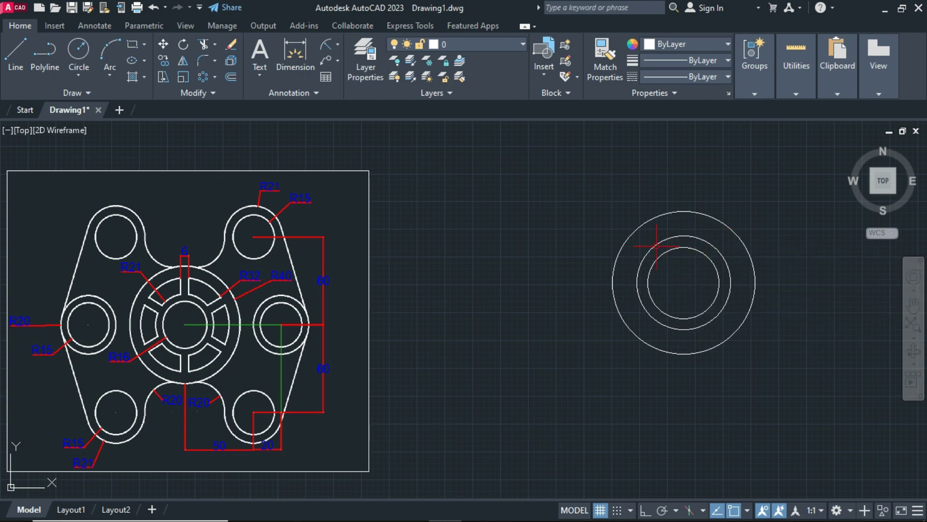
scroll(182, 309, "up", 2)
- Pan and zoom so the reference plate sits left of the three concentric circles
middle_click_drag(139, 305, 192, 300)
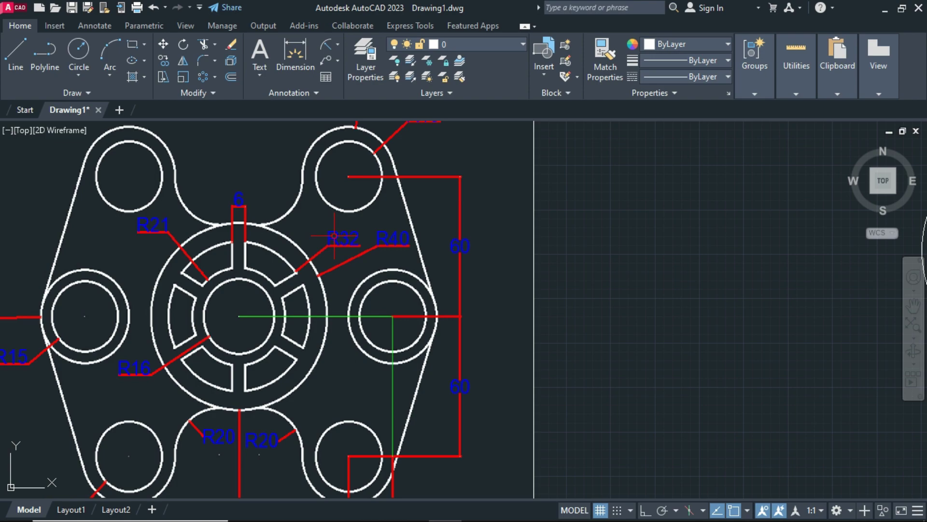
mouse_move(239, 256)
middle_mouse_down()
mouse_move(247, 268)
mouse_move(235, 280)
middle_mouse_up()
scroll(235, 280, "up", 2)
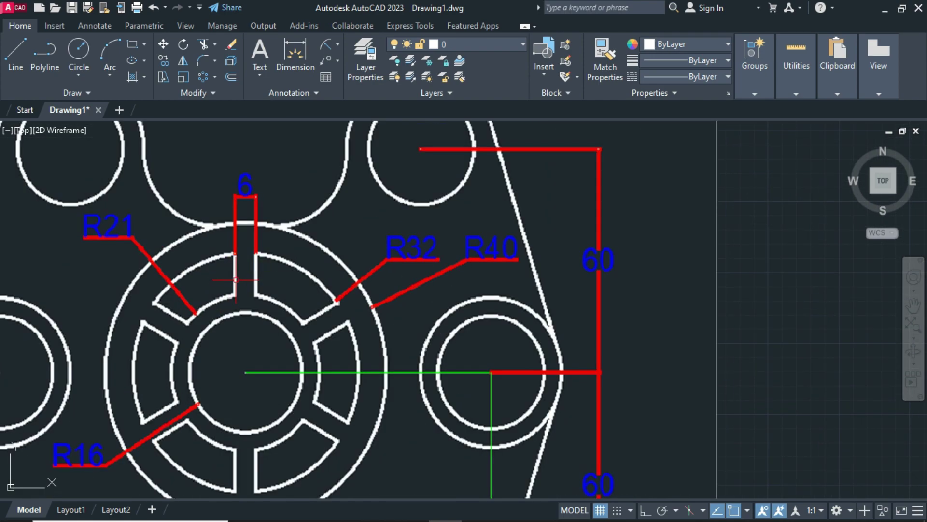
left_click(255, 164)
left_click(237, 205)
left_click(273, 165)
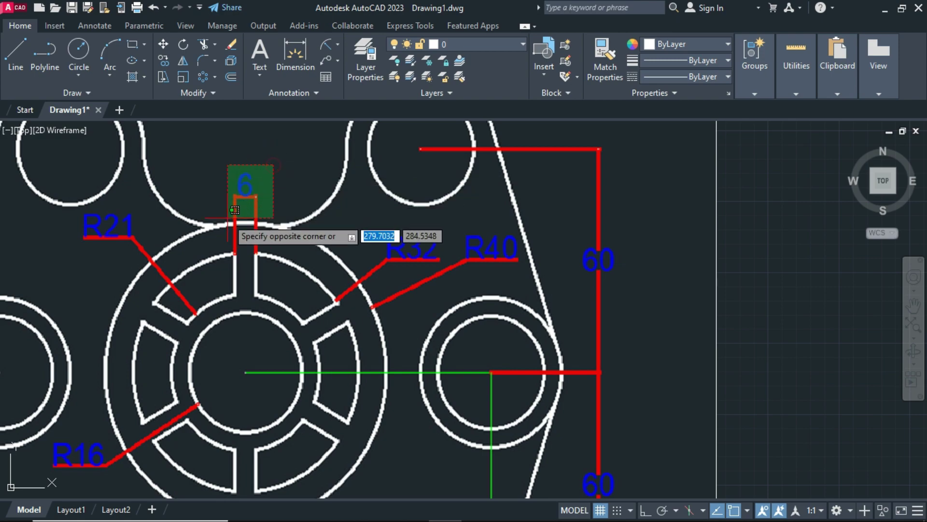
key("Escape")
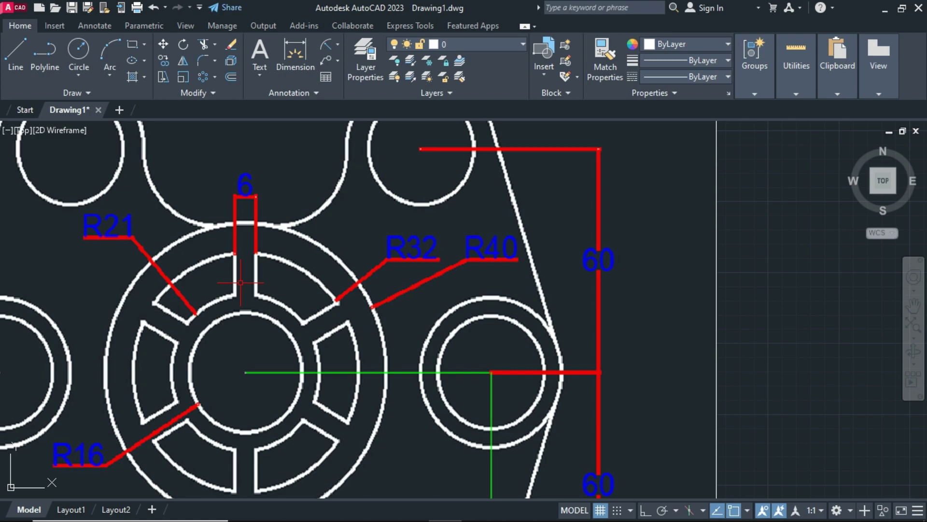
scroll(241, 282, "down", 2)
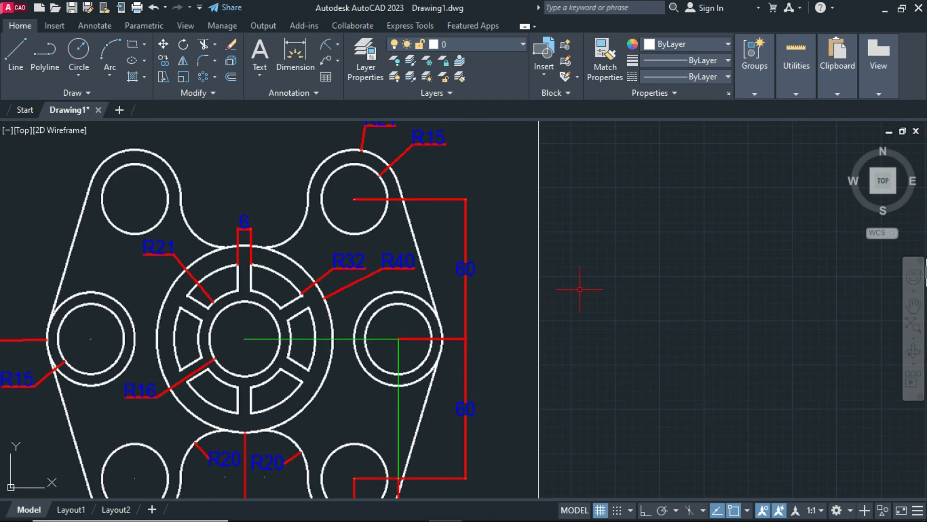
scroll(577, 288, "down", 2)
middle_click_drag(702, 289, 516, 302)
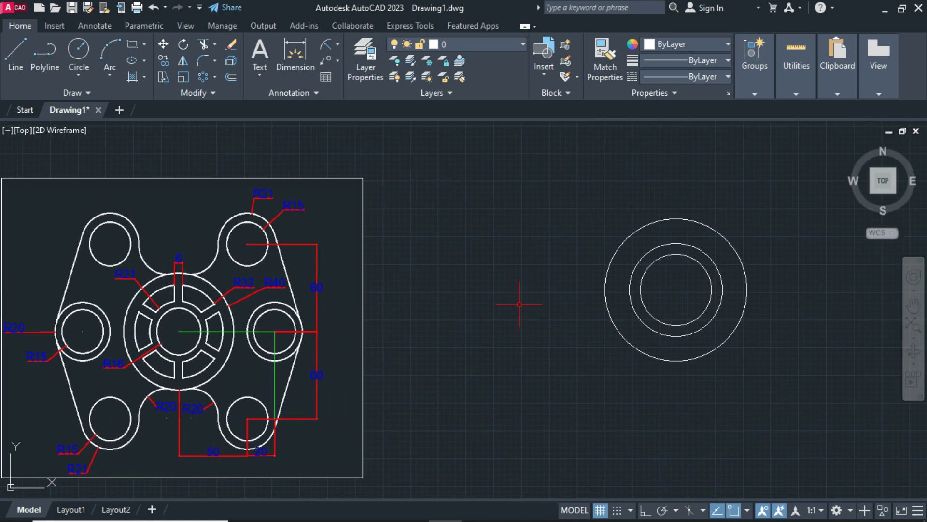
- Draw a vertical line from the circles' centre up to the outer circle's top
type("l")
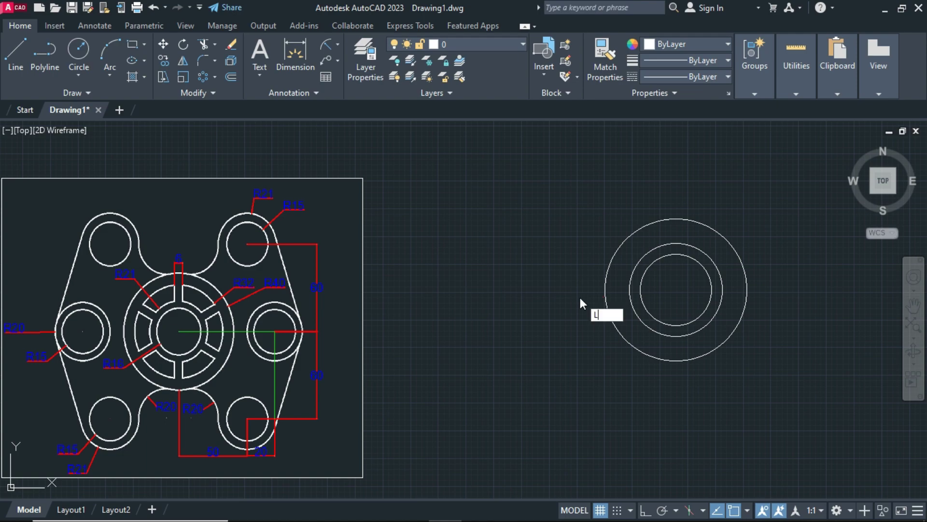
key("Return")
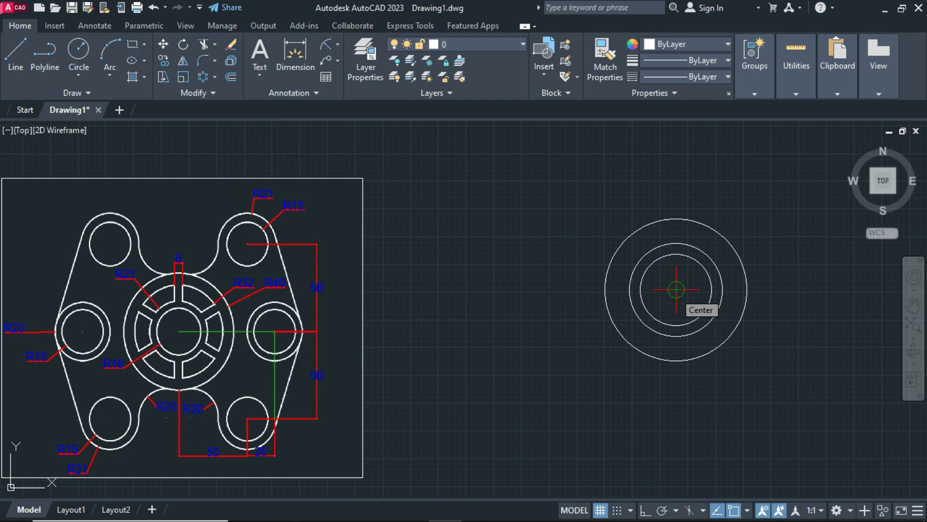
left_click(676, 289)
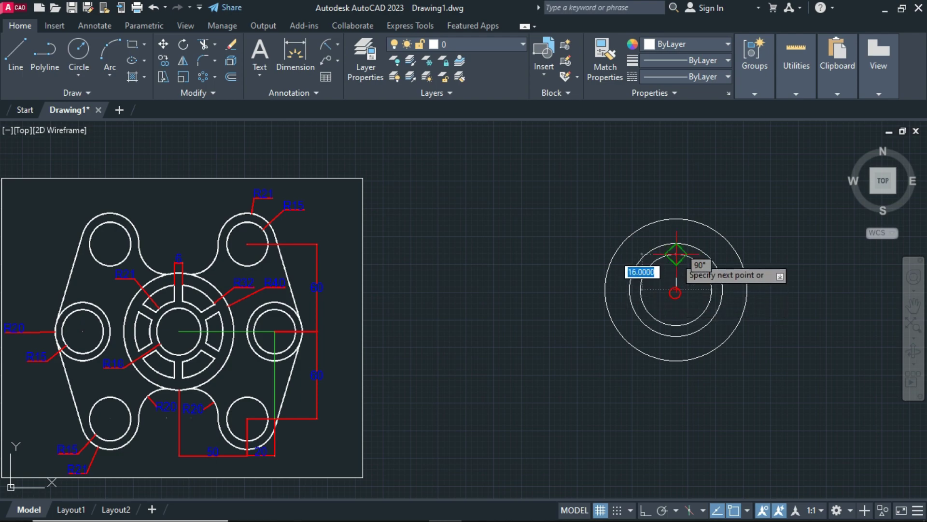
left_click(677, 219)
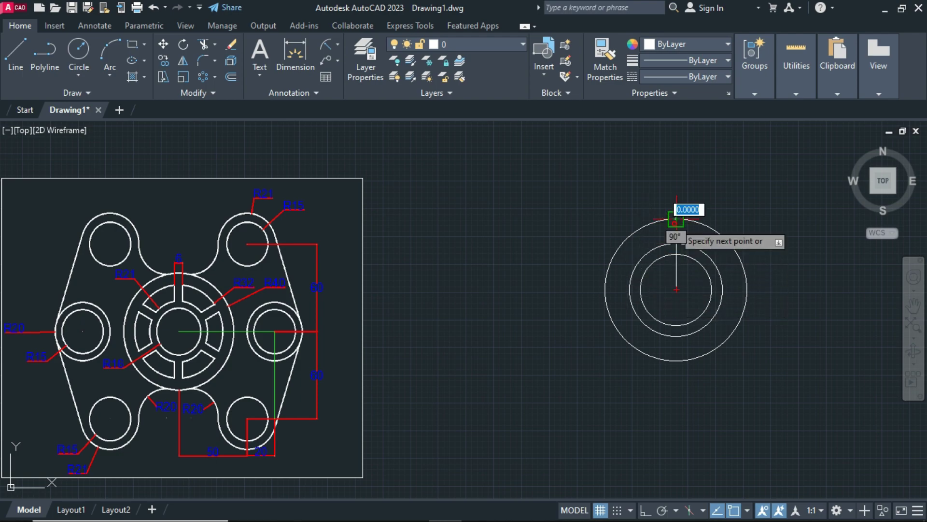
right_click(676, 219)
left_click(691, 230)
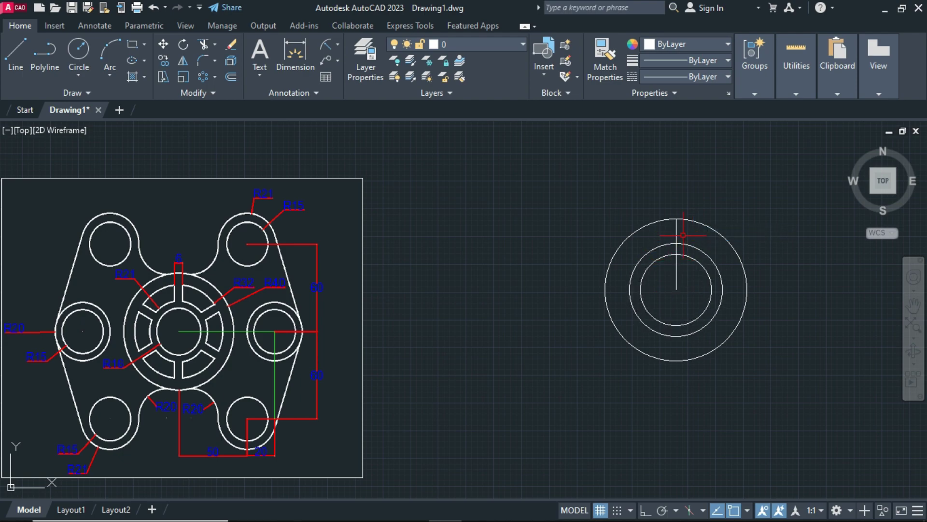
- Offset the vertical line 3 units to both the left and the right
type("o")
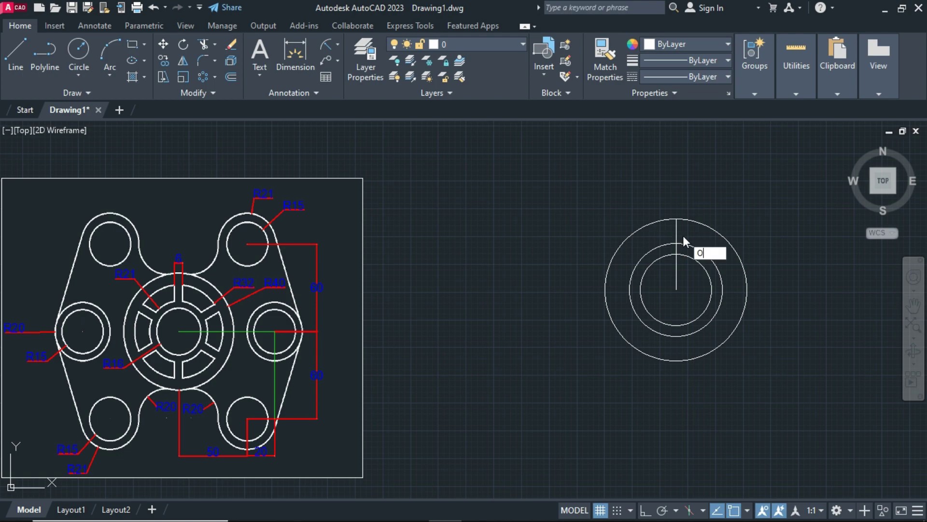
key("Return")
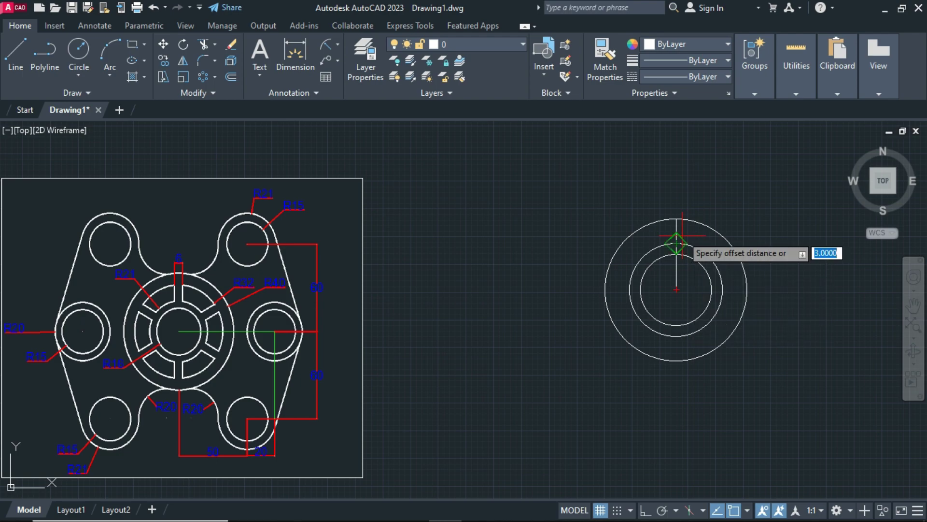
type("3")
key("Return")
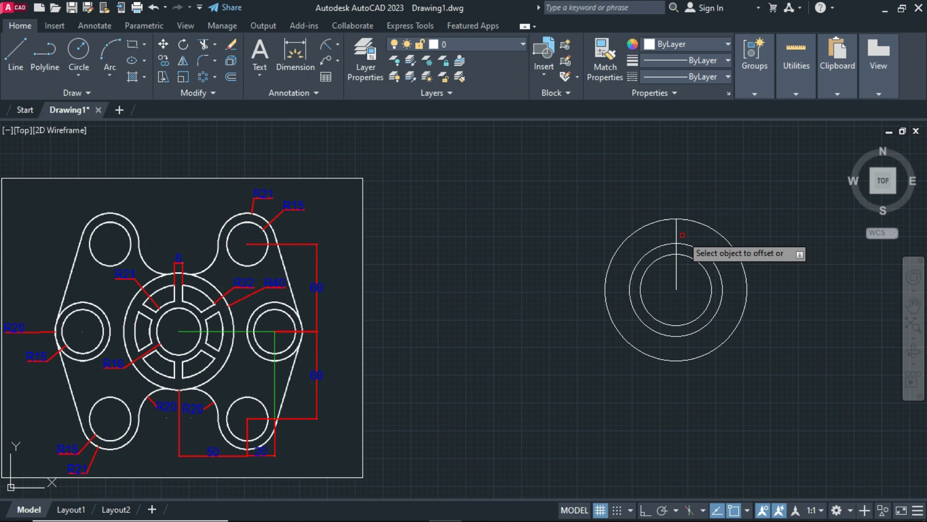
left_click(676, 236)
left_click(650, 240)
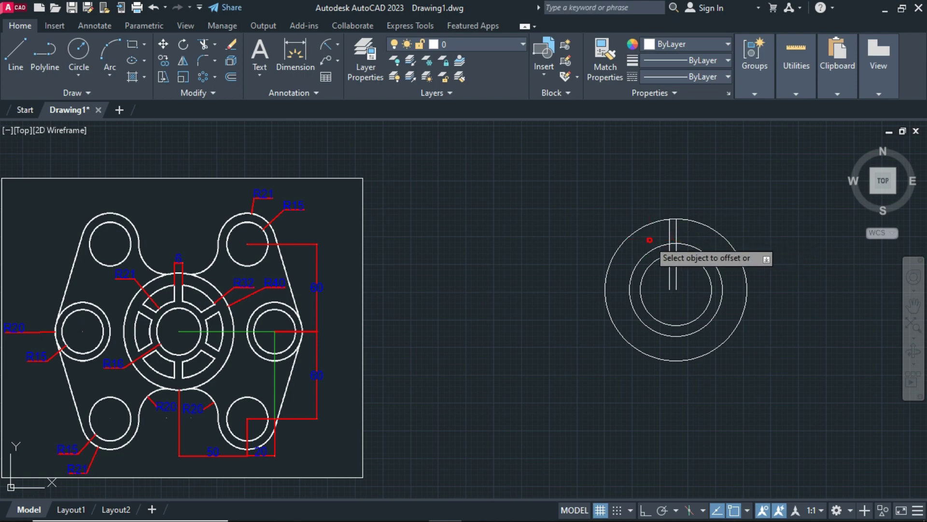
left_click(676, 236)
left_click(693, 236)
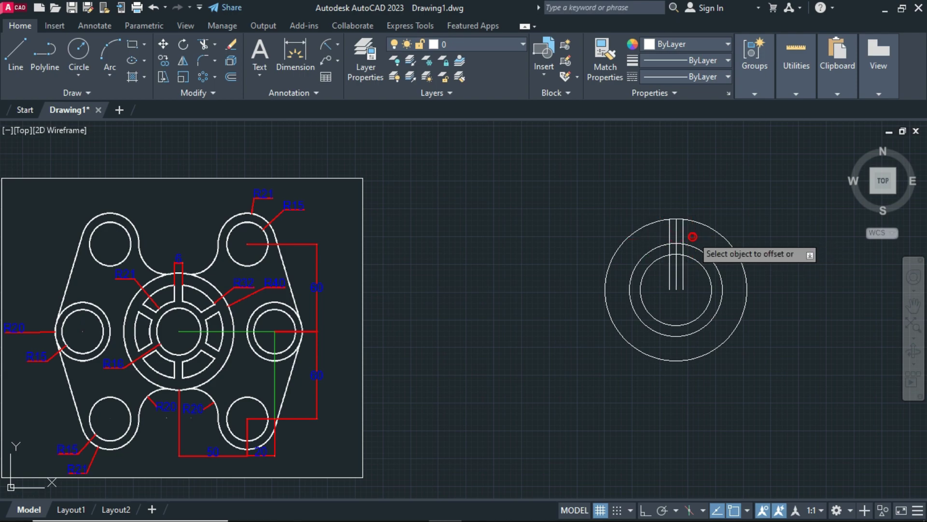
right_click(747, 195)
left_click(759, 206)
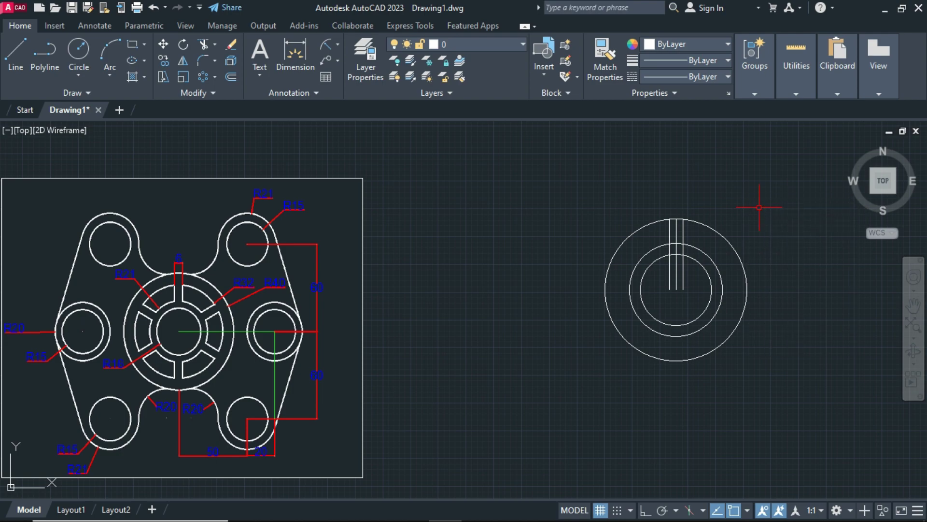
type("tr")
key("Return")
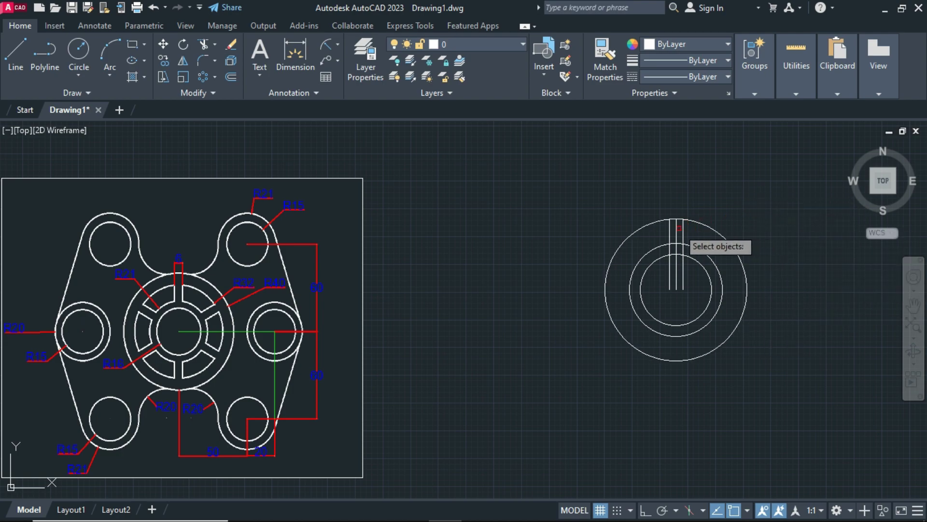
- Erase the middle line and fence-trim both side line ends inside the inner circle
left_click(677, 228)
key("Return")
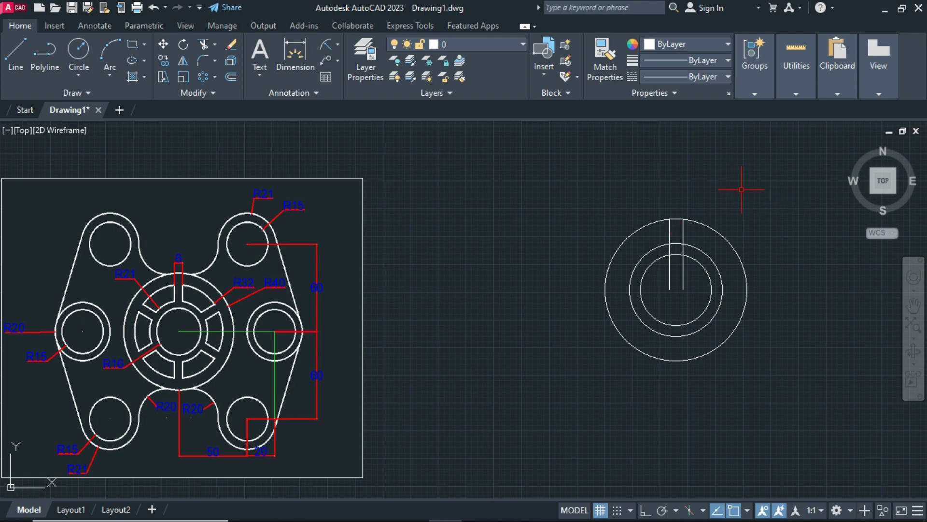
scroll(690, 260, "up", 2)
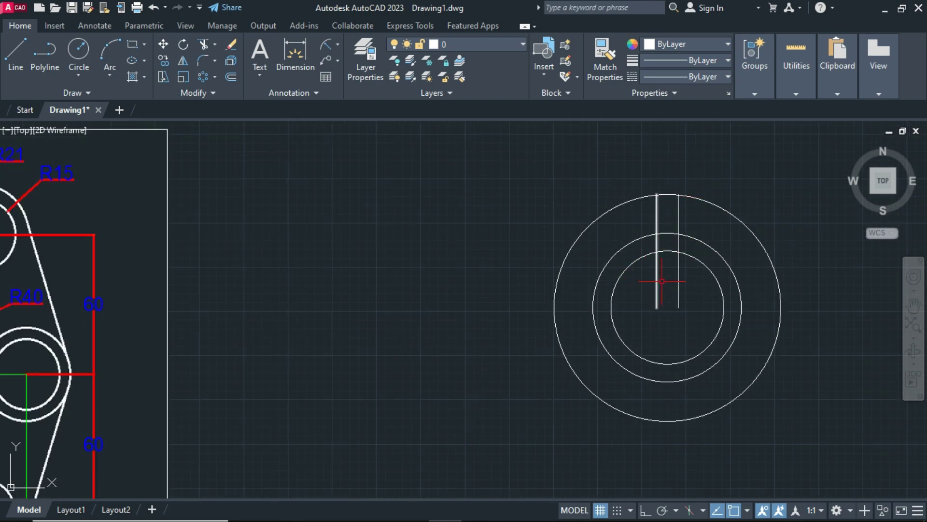
type("tr")
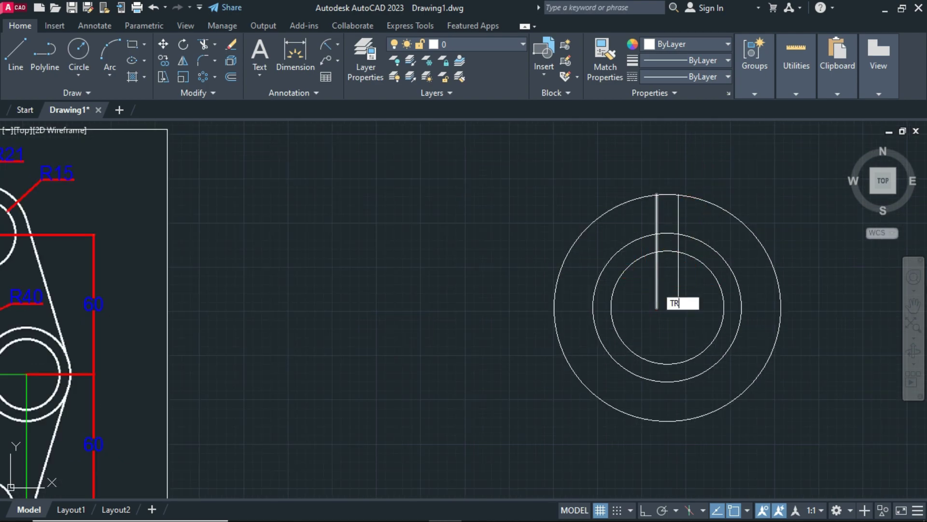
key("Return")
left_click(694, 283)
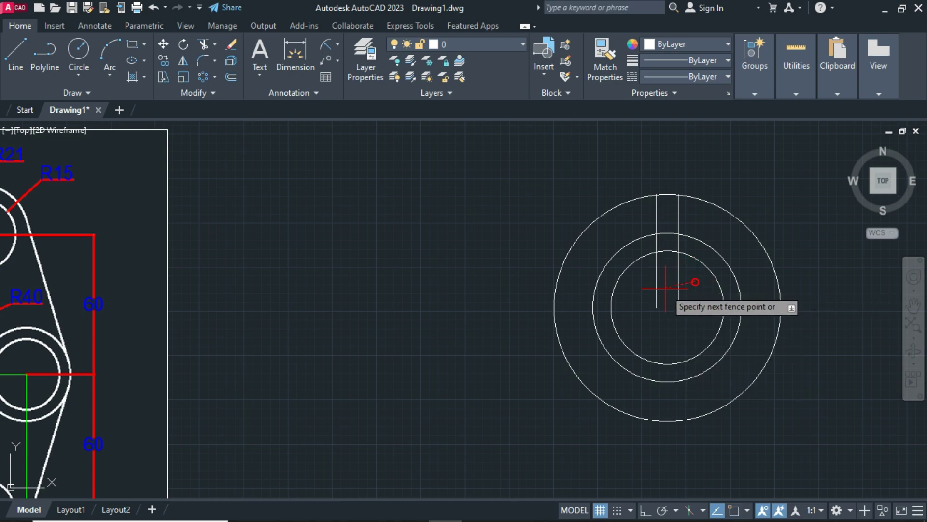
left_click(652, 288)
key("Return")
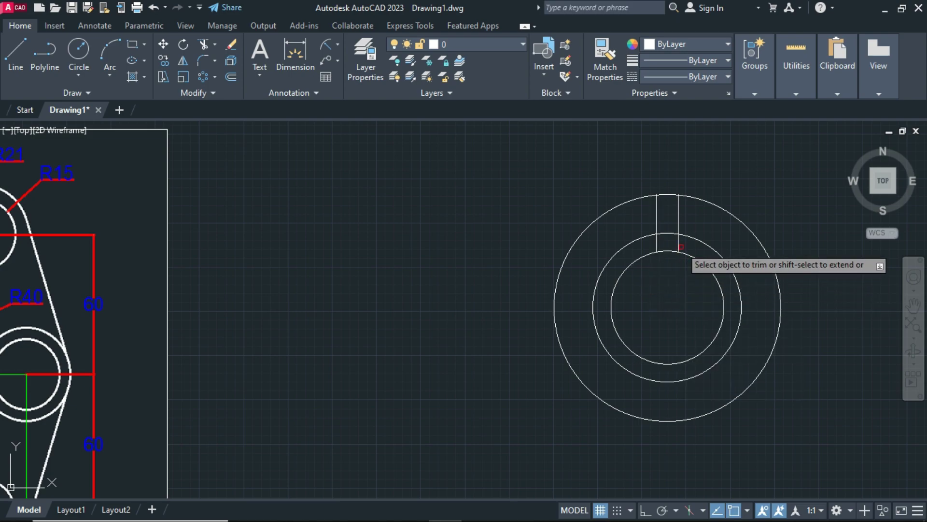
- Trim the right line's leftover piece between the middle and inner circles
left_click(678, 244)
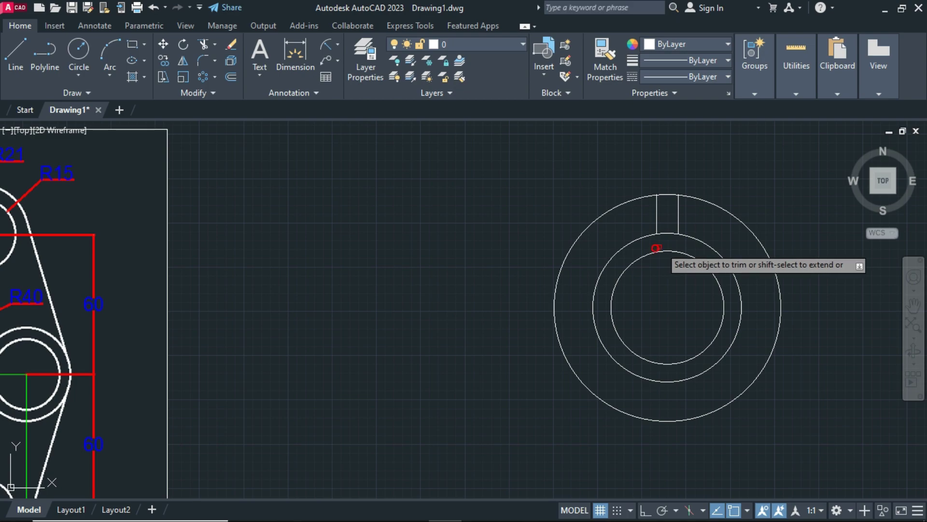
right_click(732, 157)
left_click(754, 165)
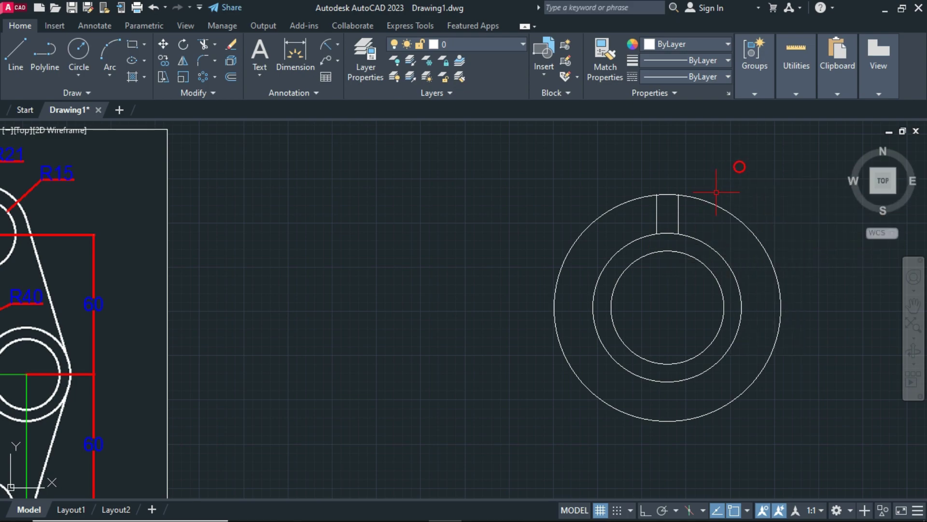
scroll(706, 215, "down", 2)
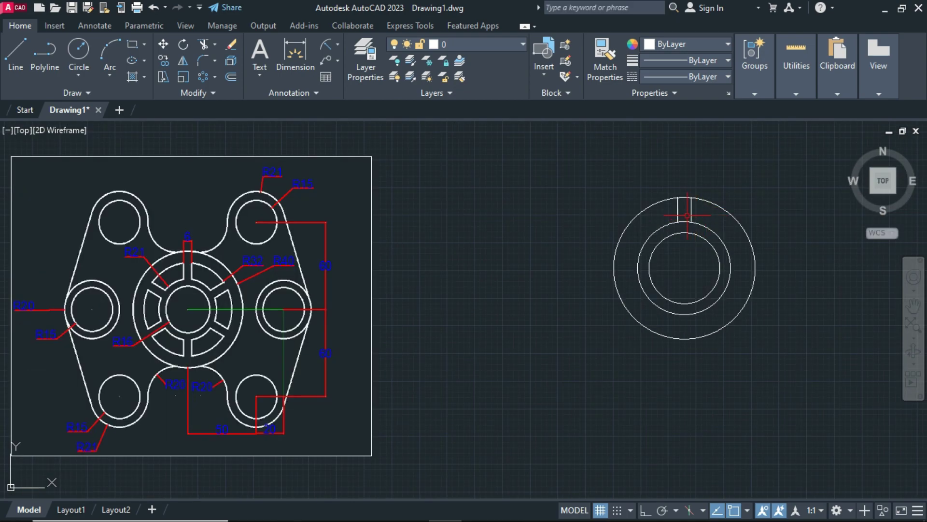
scroll(159, 286, "up", 2)
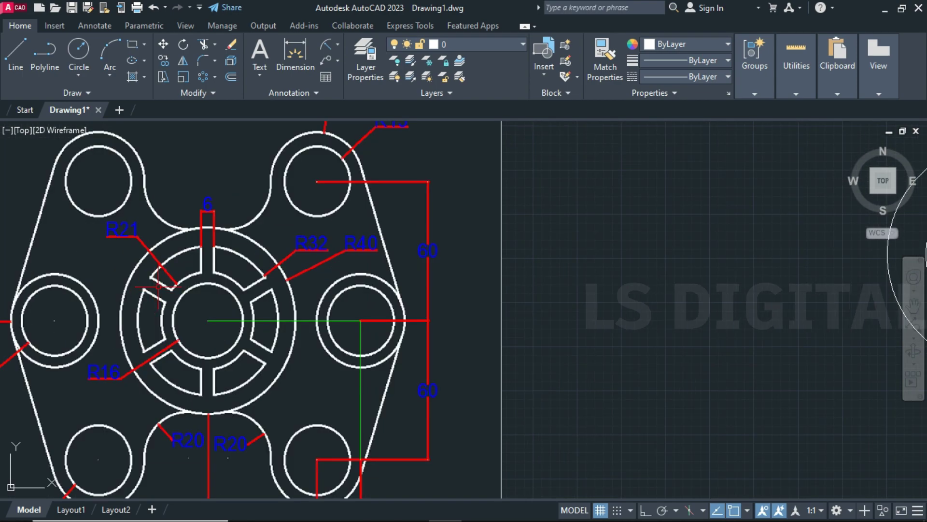
left_click(159, 287)
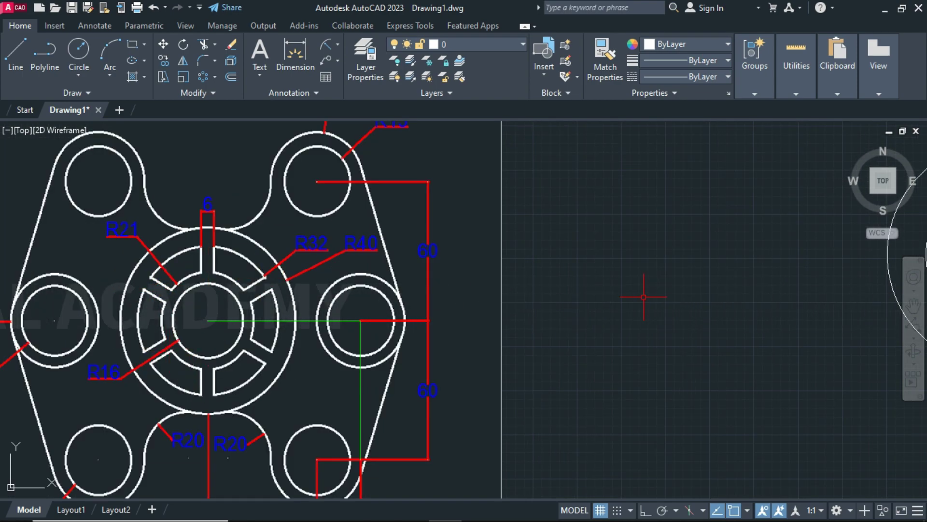
scroll(644, 297, "down", 2)
middle_click_drag(654, 292, 445, 314)
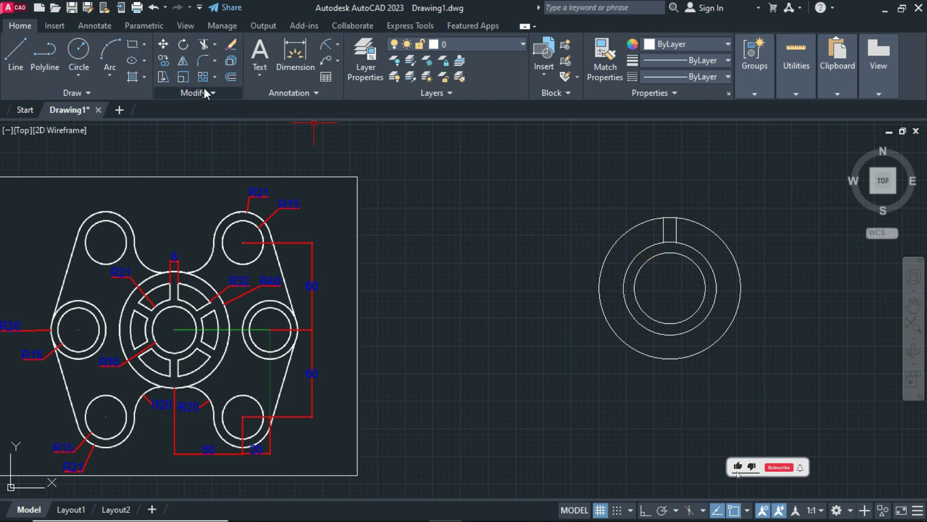
- Start a polar array of both slot lines centred on the ring's centre
left_click(215, 77)
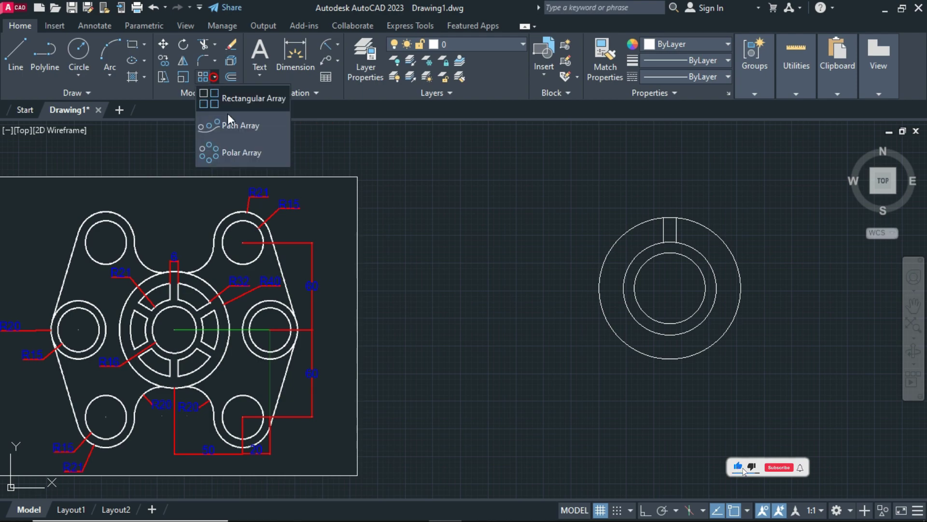
left_click(252, 156)
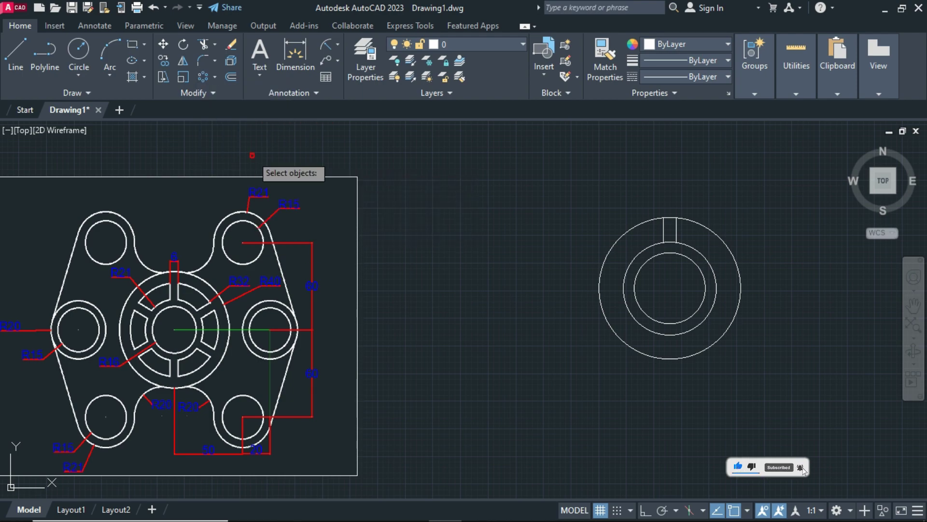
left_click(684, 229)
left_click(653, 234)
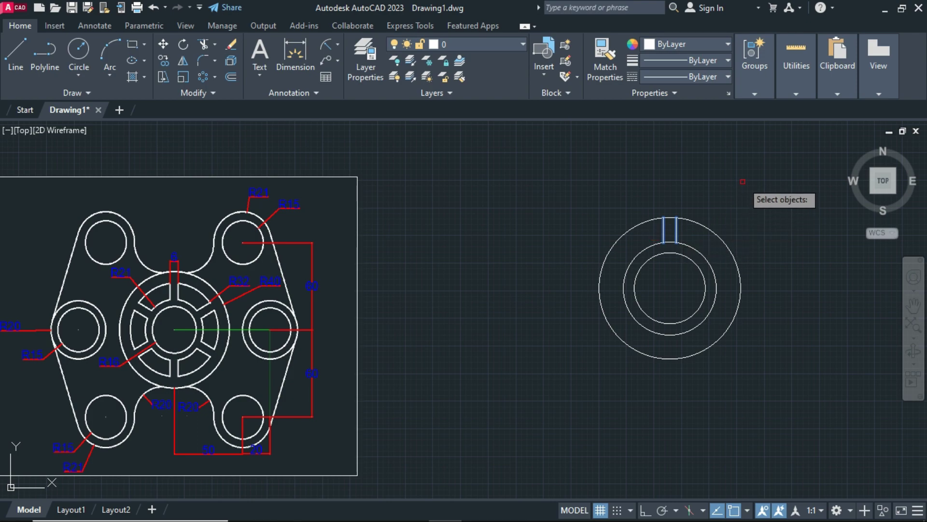
key("Return")
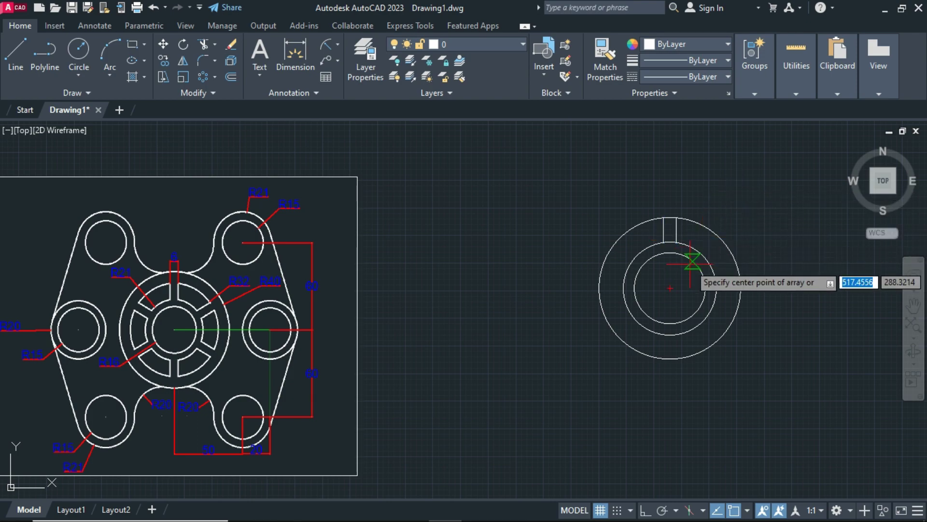
left_click(670, 288)
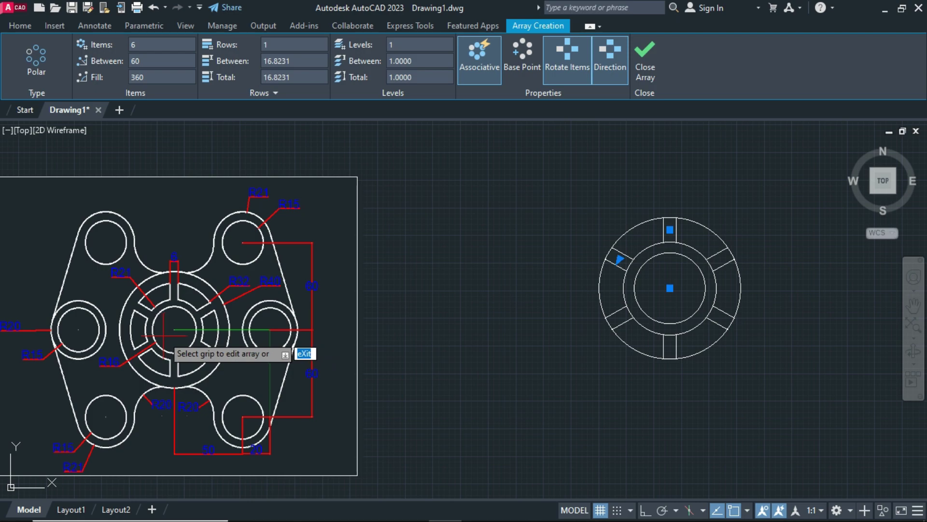
- Accept 6 items filling 360° and close the polar array
scroll(163, 334, "up", 2)
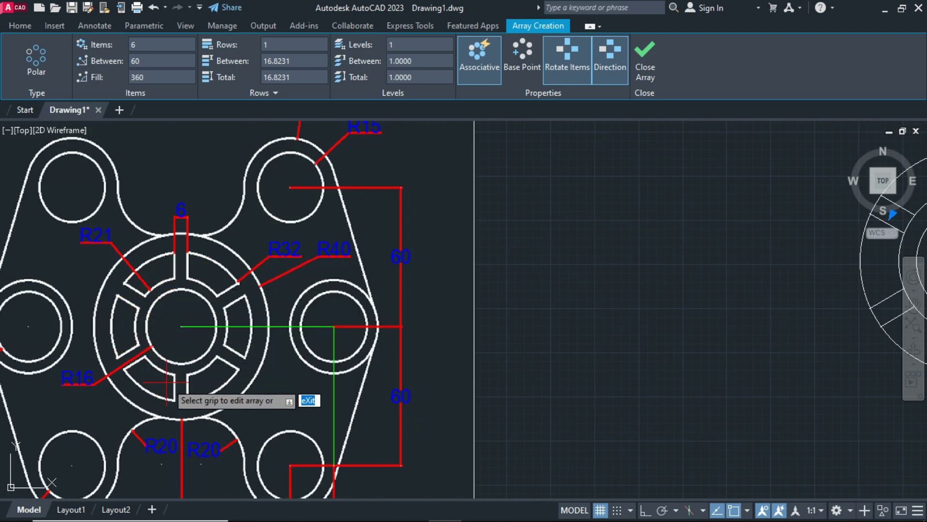
scroll(234, 304, "down", 2)
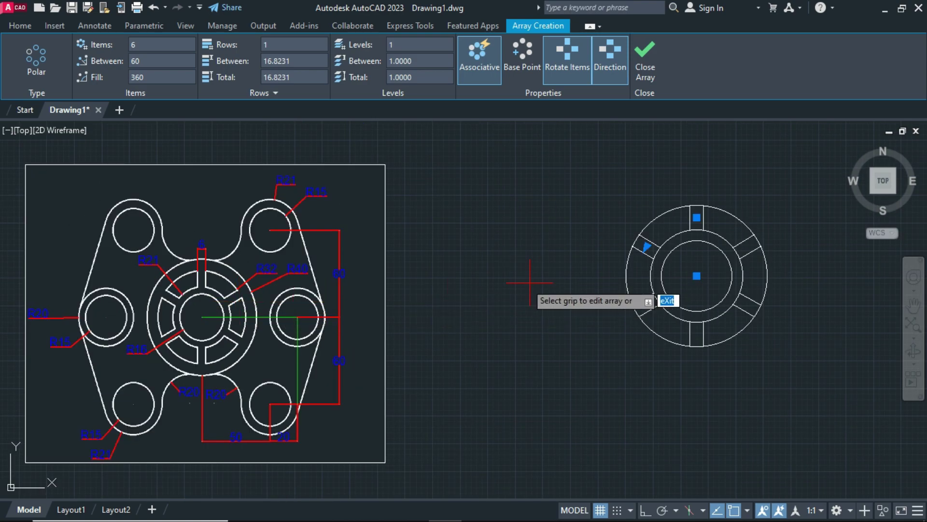
middle_click_drag(530, 283, 489, 282)
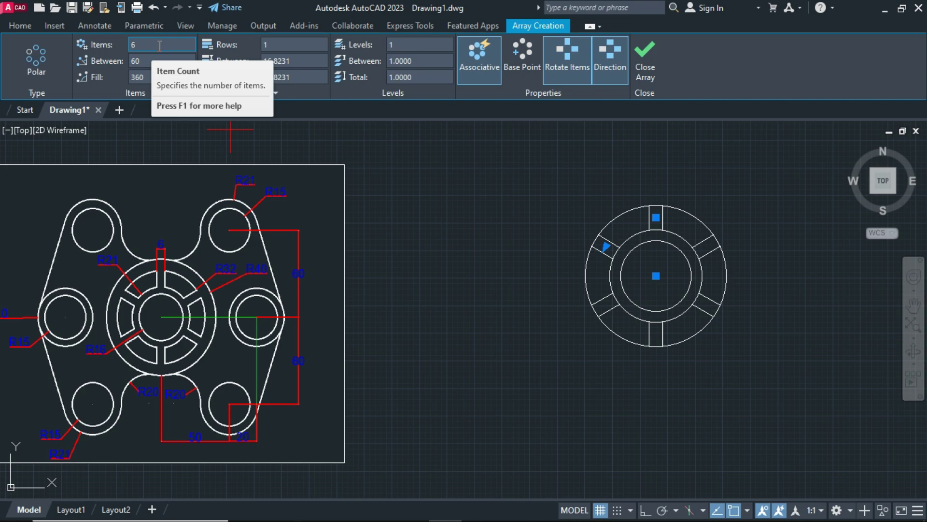
right_click(493, 194)
left_click(503, 202)
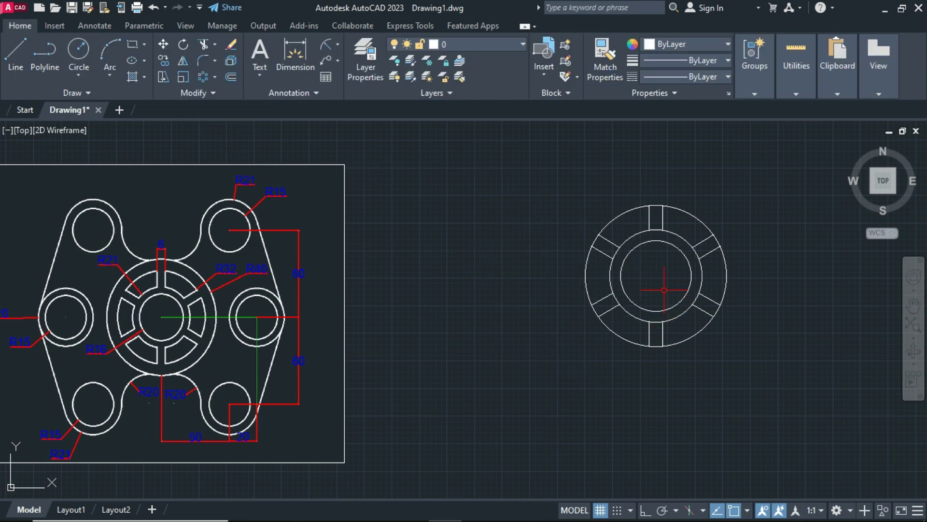
- Trim the outer and inner arcs inside the top, upper-left and lower-left slots
middle_click_drag(658, 284, 642, 278)
scroll(643, 217, "up", 2)
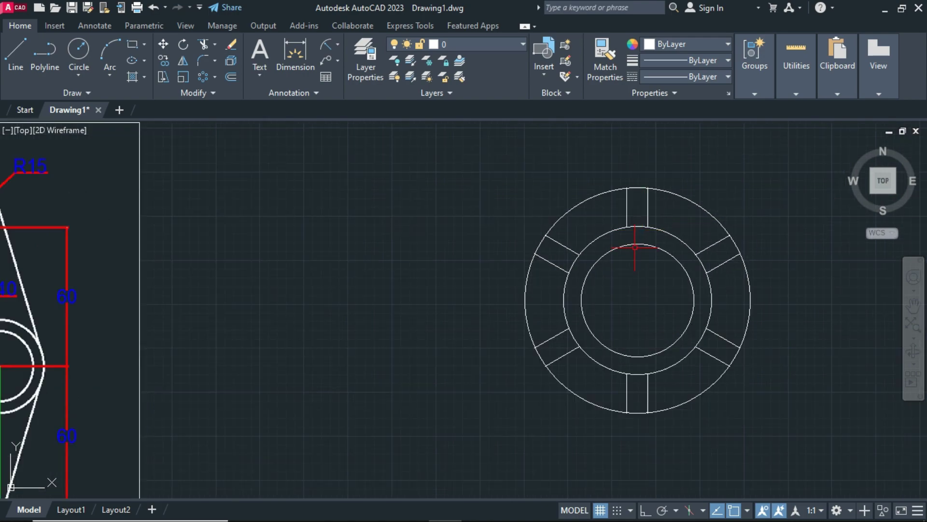
type("tr")
key("Return")
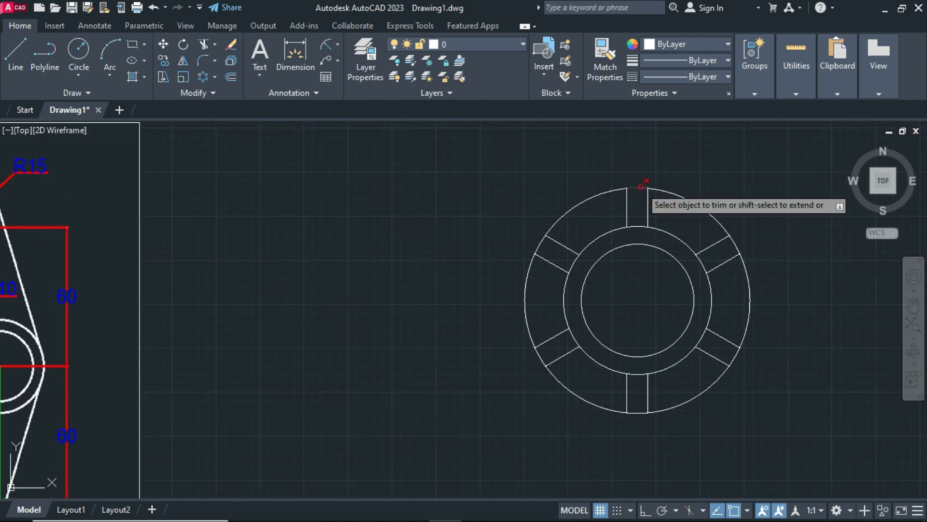
left_click(641, 187)
left_click(637, 226)
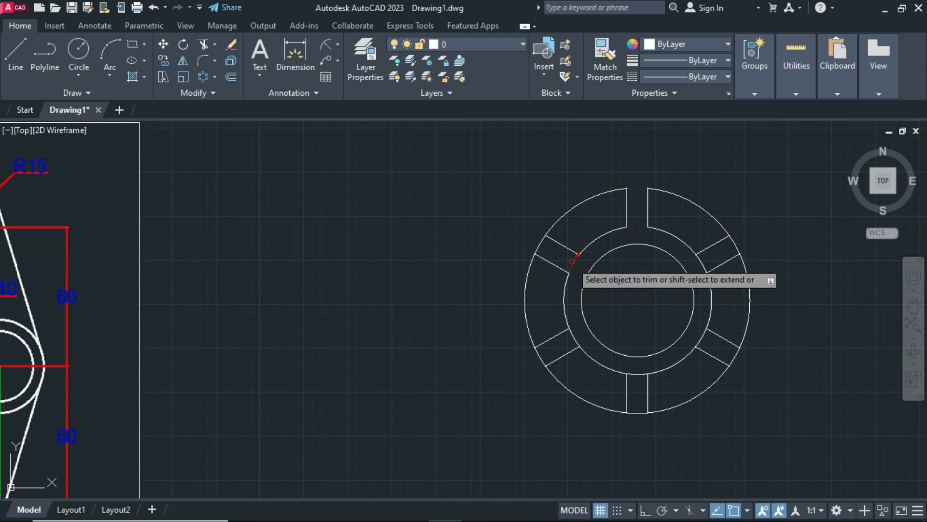
left_click(572, 261)
left_click(538, 245)
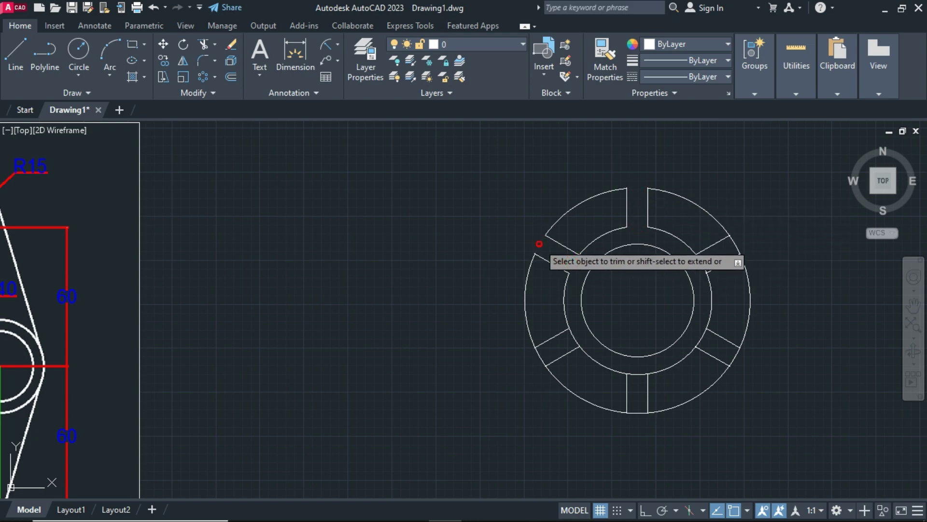
left_click(539, 356)
left_click(572, 339)
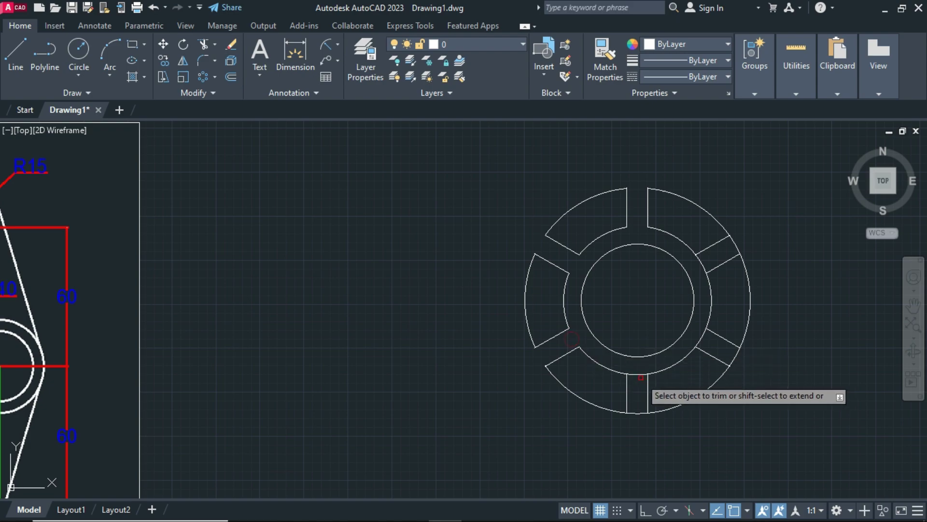
- Trim the arcs inside the bottom, lower-right and upper-right slots
left_click(640, 375)
left_click(639, 413)
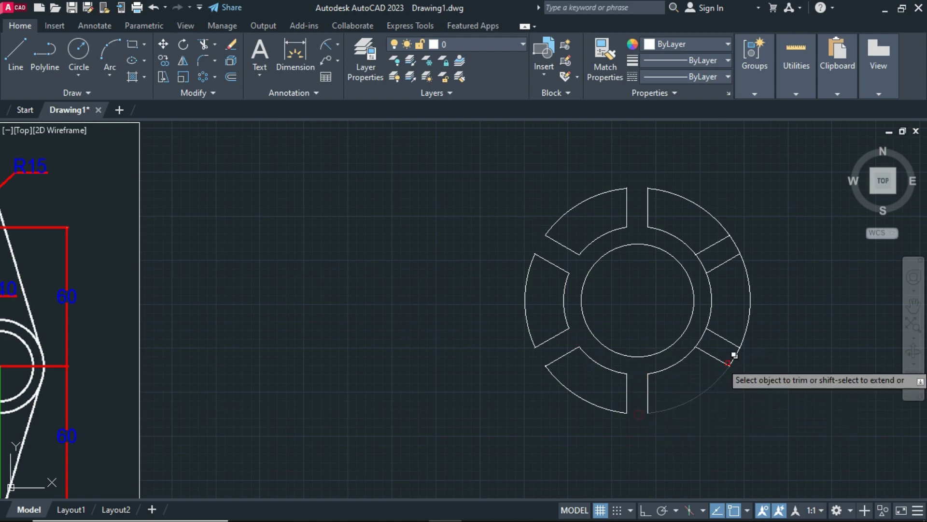
left_click(735, 355)
left_click(703, 341)
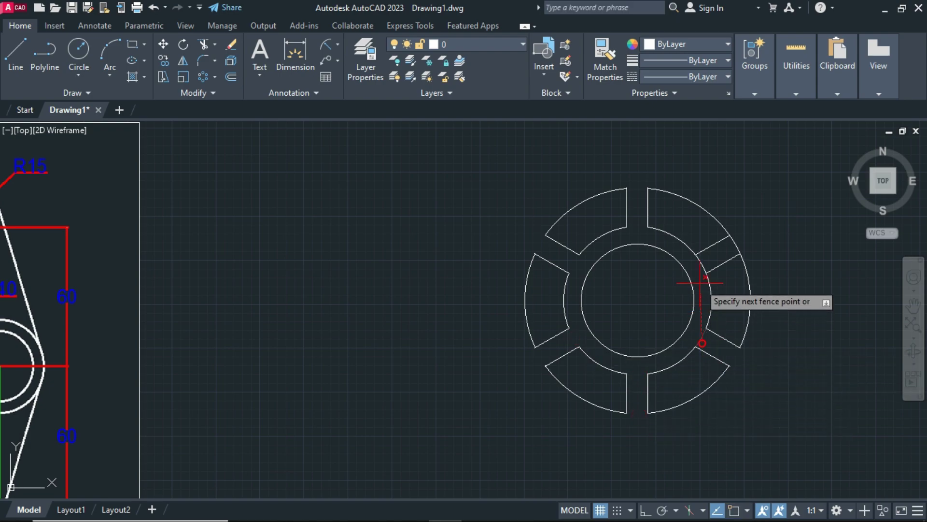
key("Return")
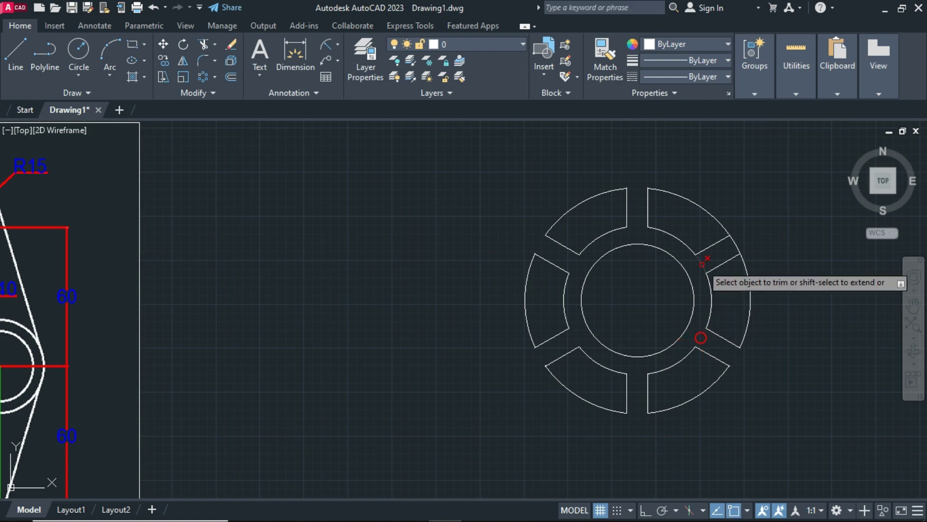
left_click(702, 264)
left_click(735, 245)
right_click(784, 206)
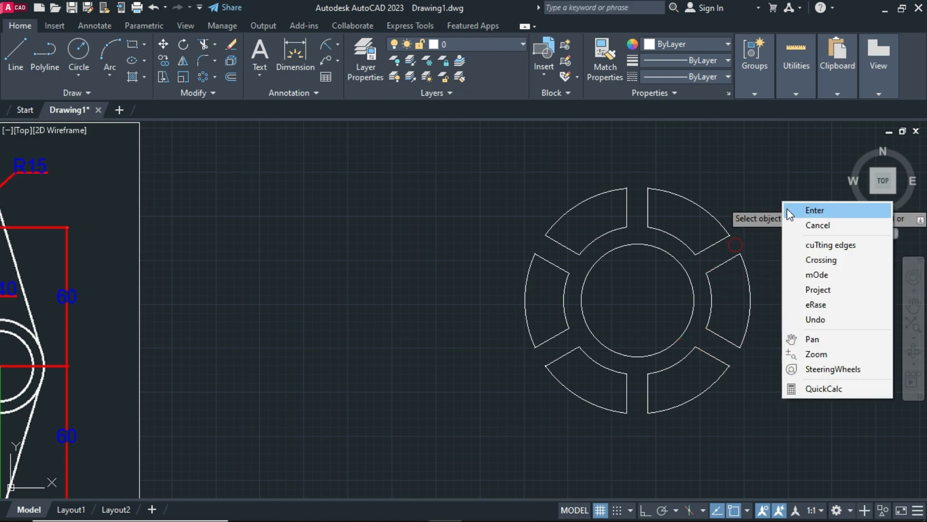
left_click(815, 210)
scroll(666, 296, "down", 2)
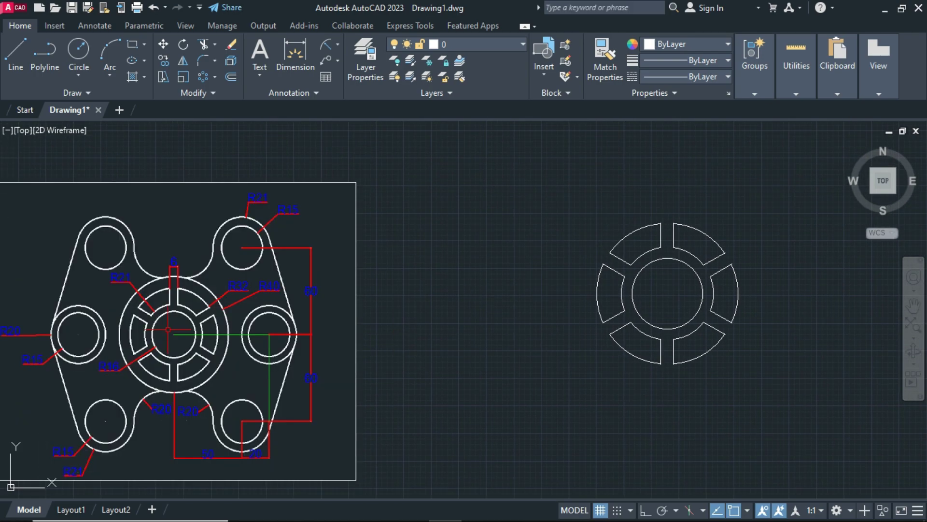
- Zoom and pan to bring the slotted ring fully into view
scroll(246, 315, "up", 2)
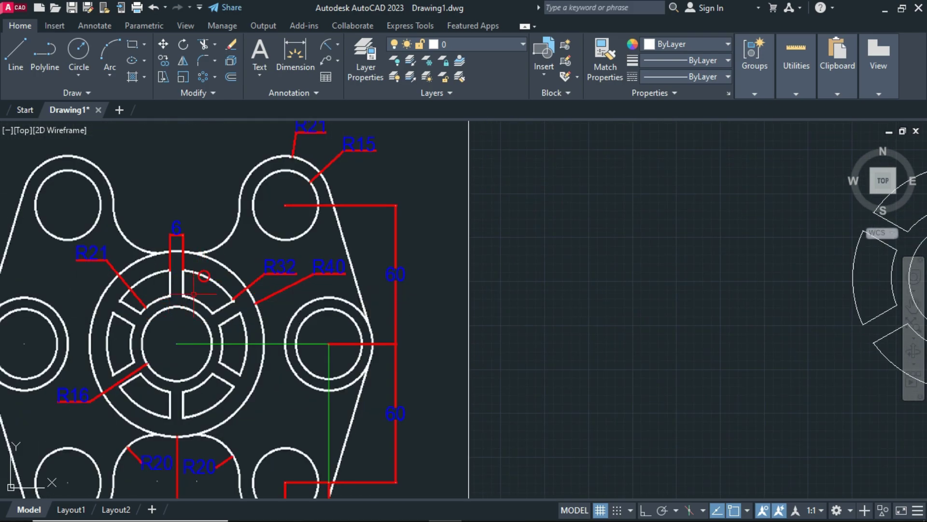
left_click(264, 305)
left_click(249, 321)
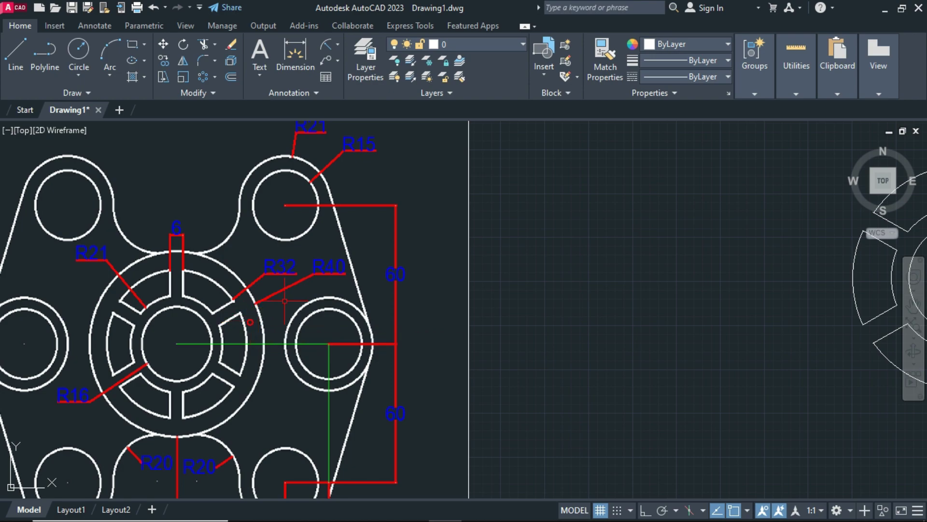
left_click(342, 264)
left_click(307, 279)
middle_click_drag(590, 345, 316, 353)
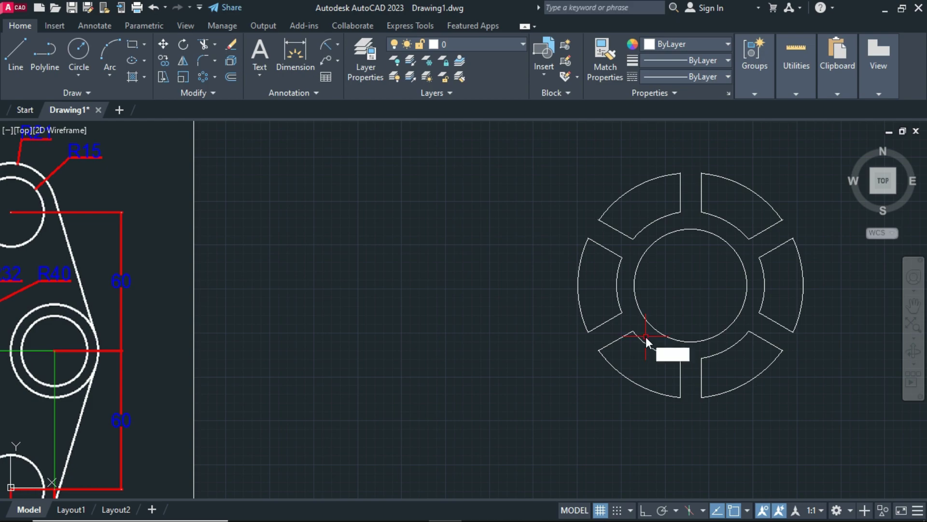
- Draw a radius-40 circle centred on the slotted ring's centre
type("c")
key("Return")
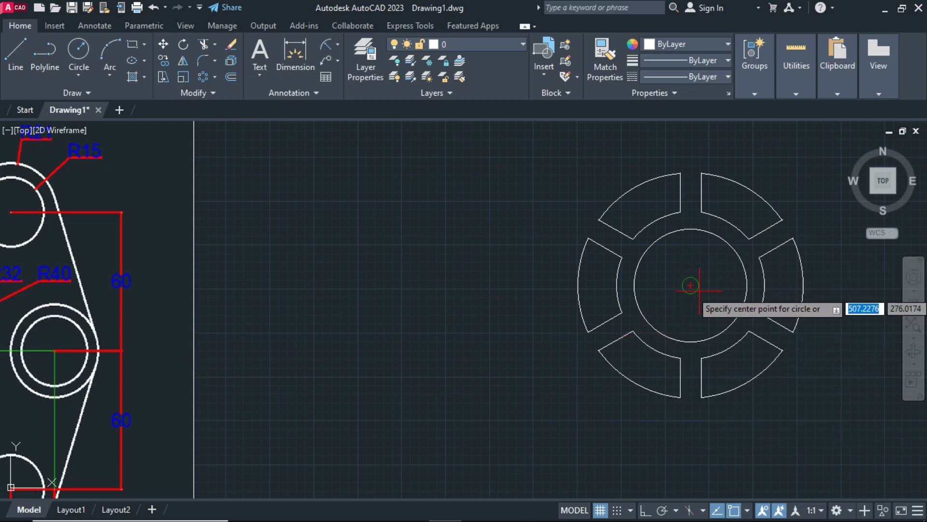
left_click(693, 285)
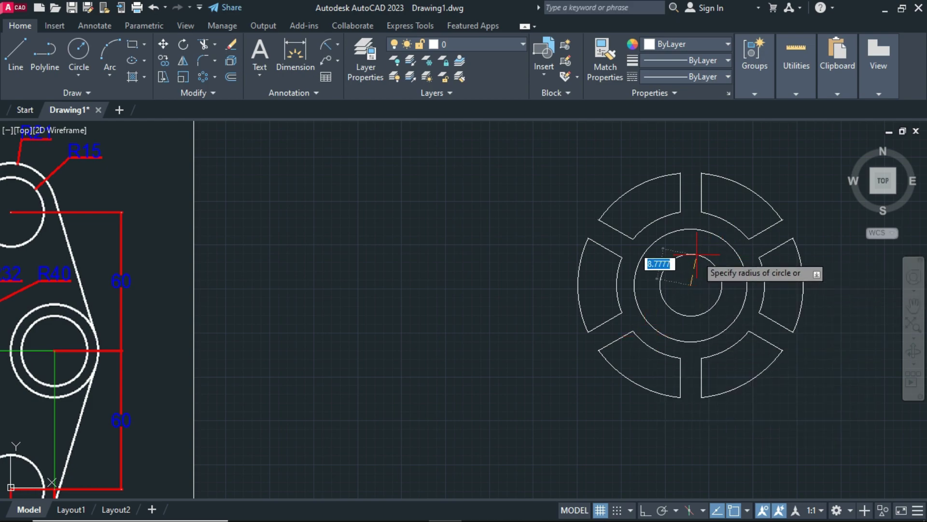
type("40")
key("Return")
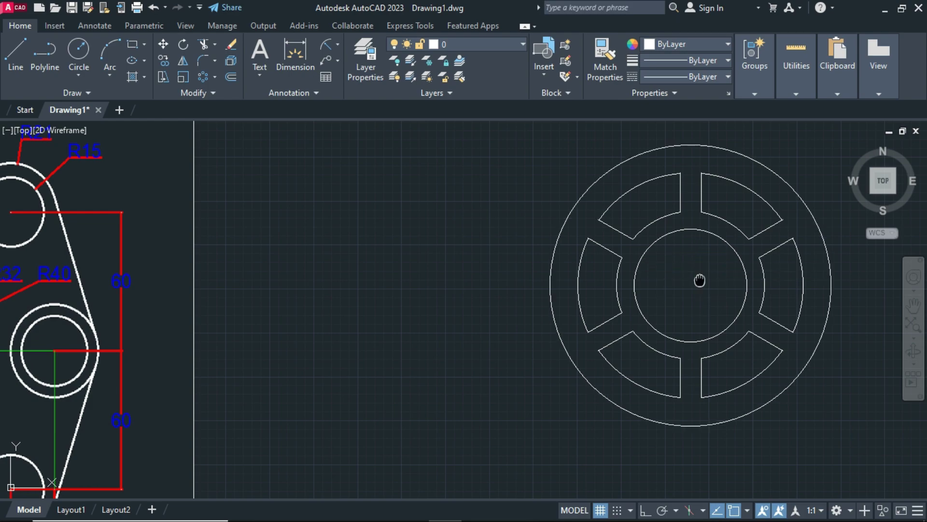
middle_click_drag(700, 280, 652, 291)
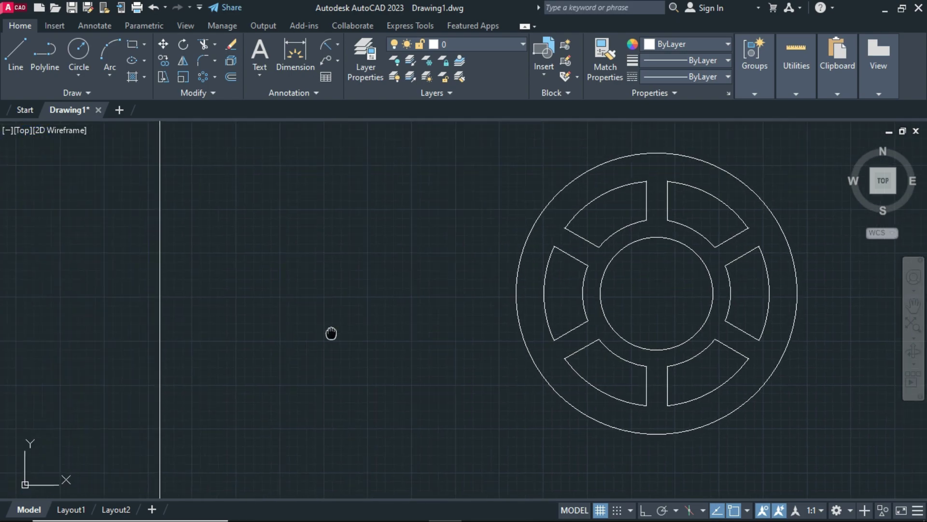
middle_click_drag(331, 331, 436, 298)
middle_click_drag(215, 307, 225, 297)
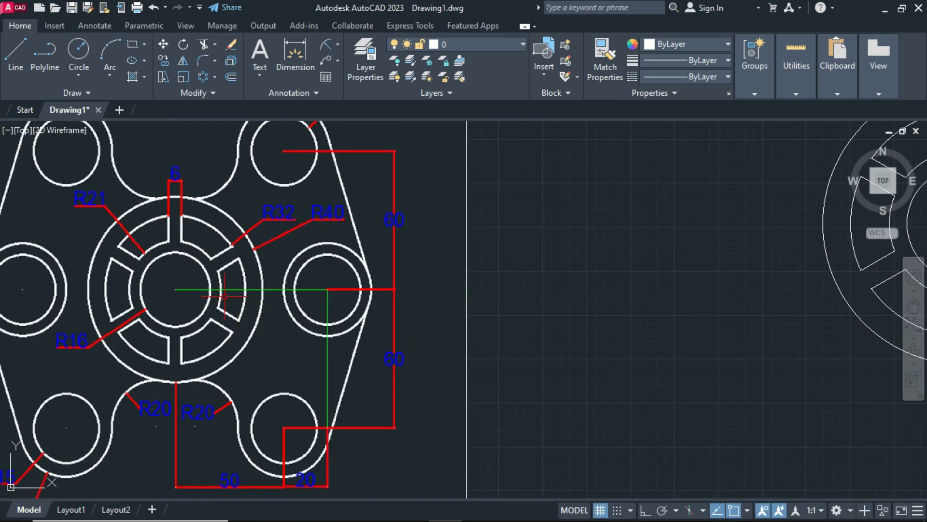
left_click(184, 281)
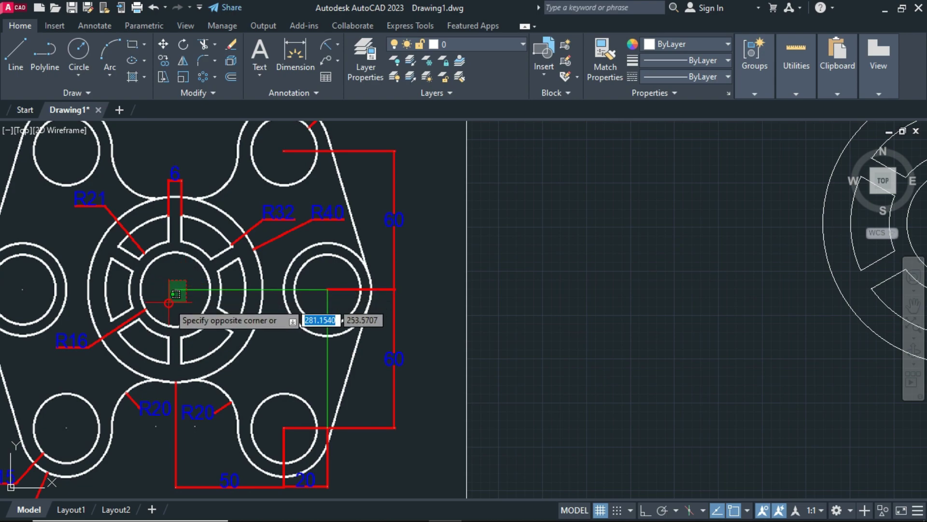
key("Escape")
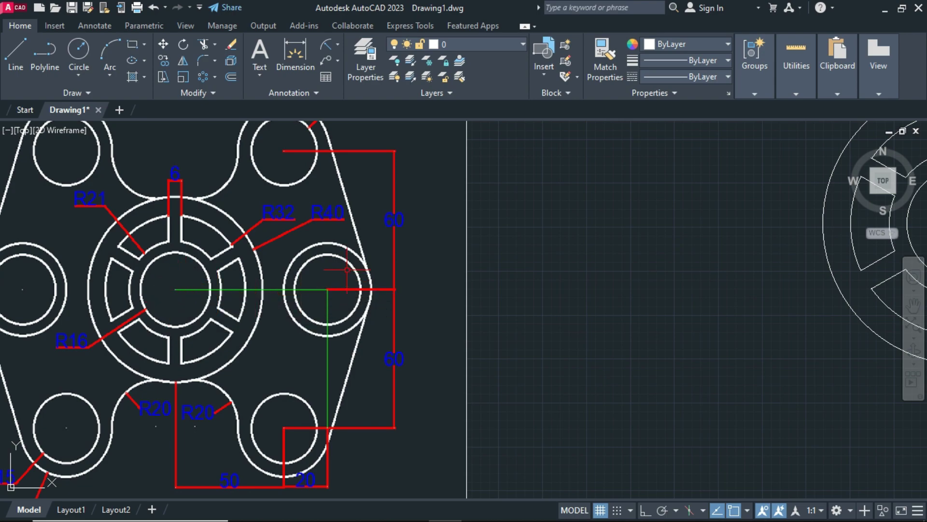
left_click(336, 287)
key("Escape")
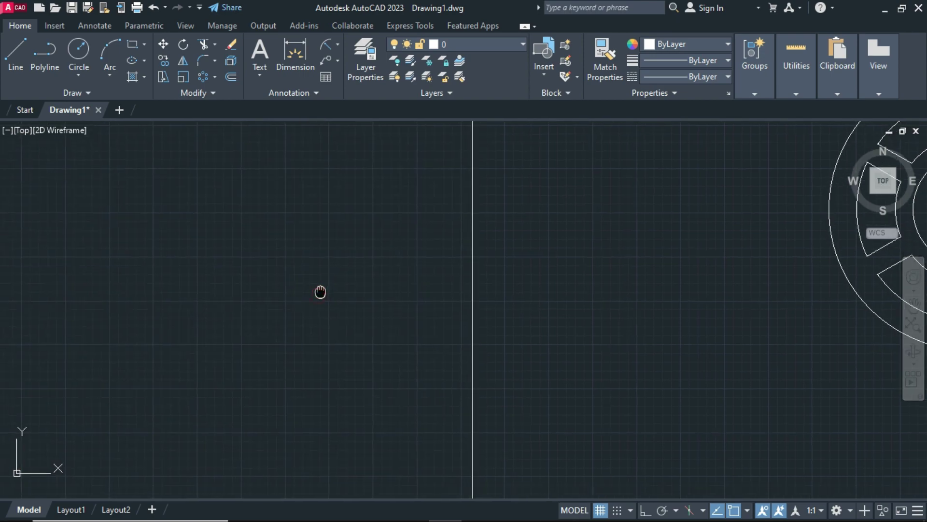
middle_click_drag(186, 314, 197, 281)
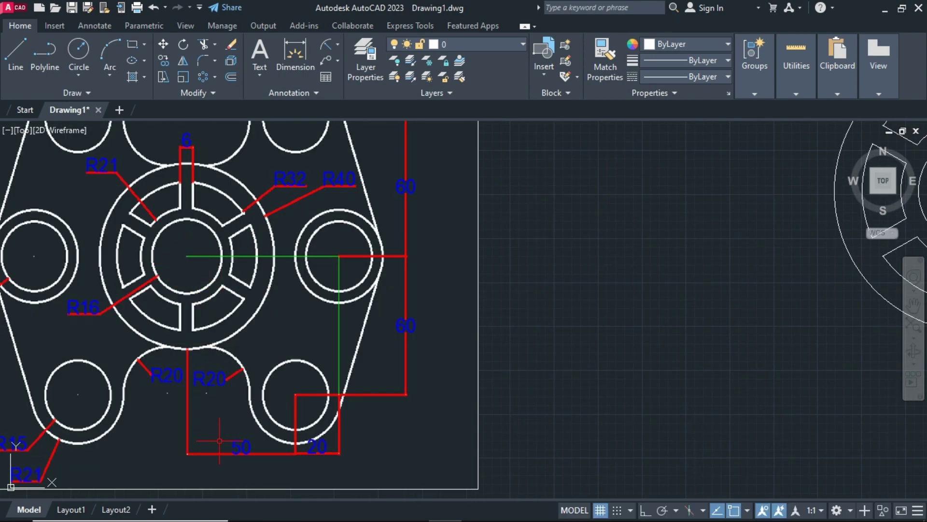
left_click(256, 438)
left_click(230, 464)
left_click(330, 438)
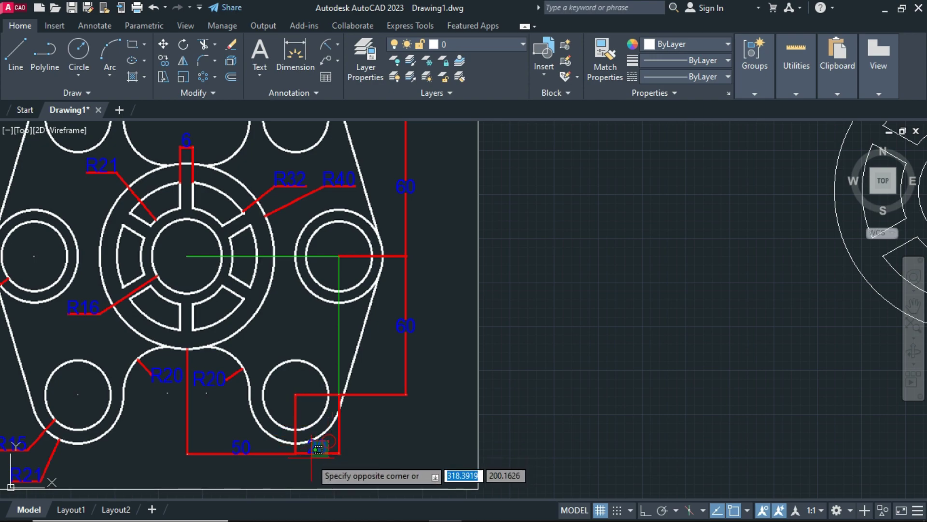
left_click(311, 451)
left_click(267, 442)
left_click(229, 466)
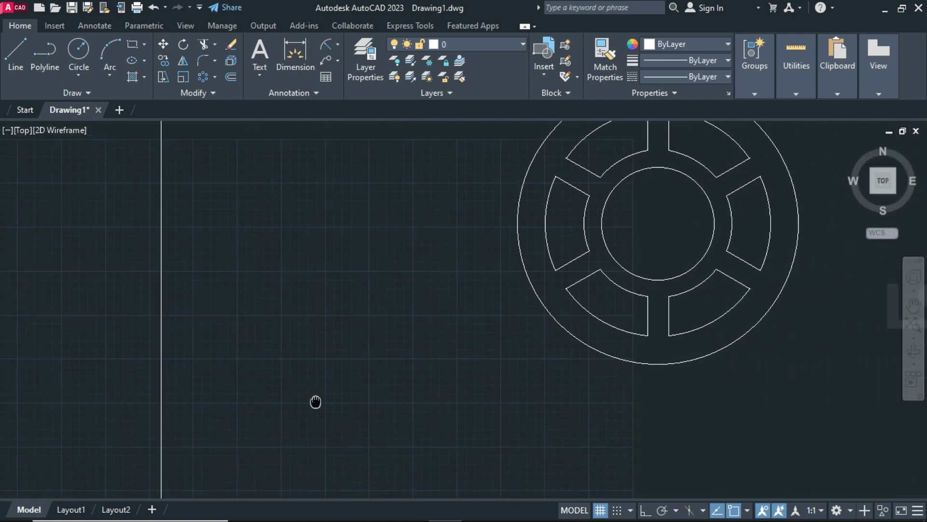
- With Ortho (F8) on, draw a line 70 units right from the hub's centre
type("l")
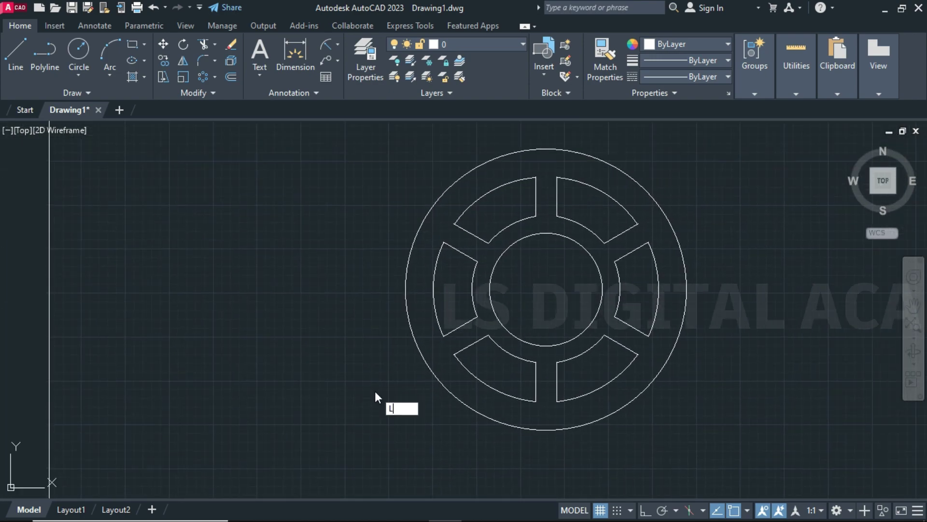
key("Return")
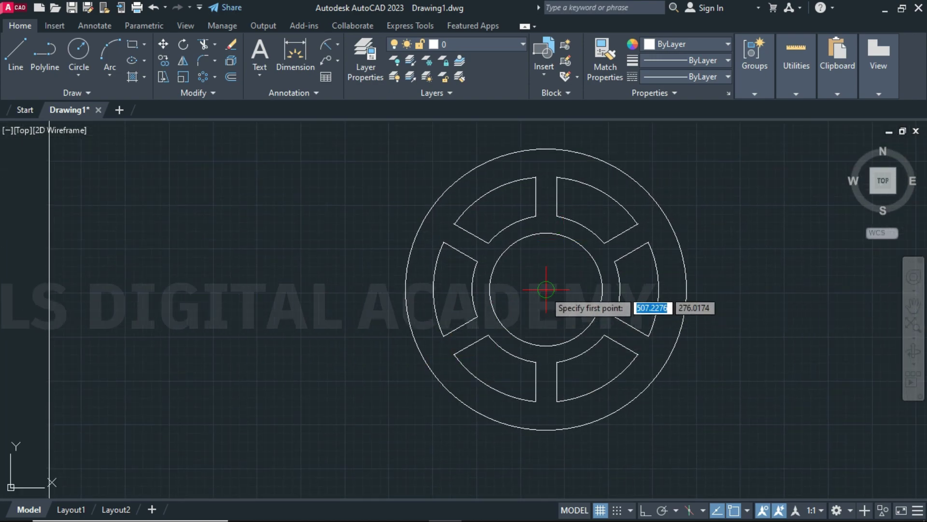
left_click(547, 289)
key("F8")
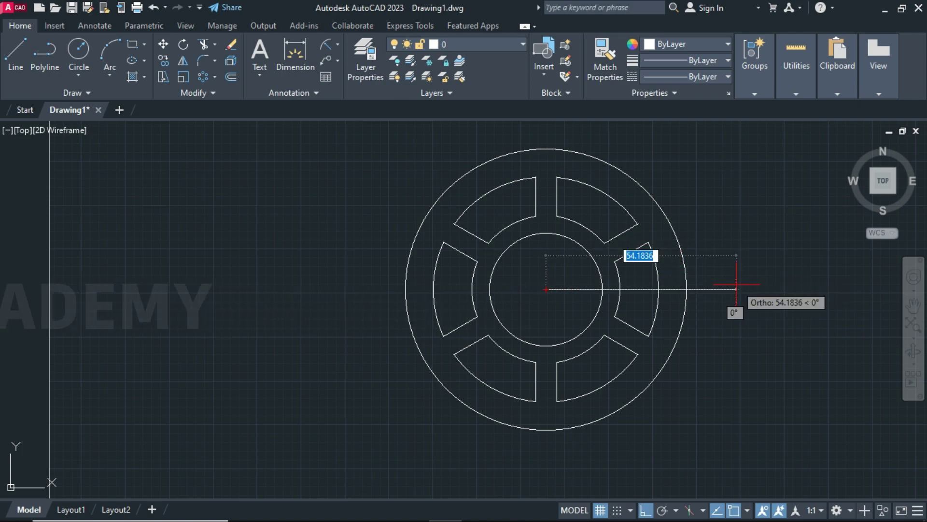
type("70")
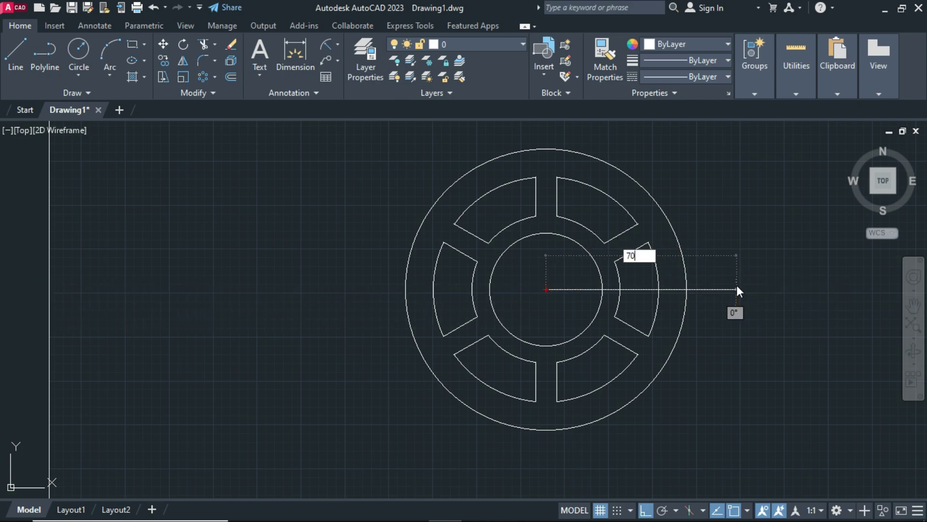
key("Return")
key("Return")
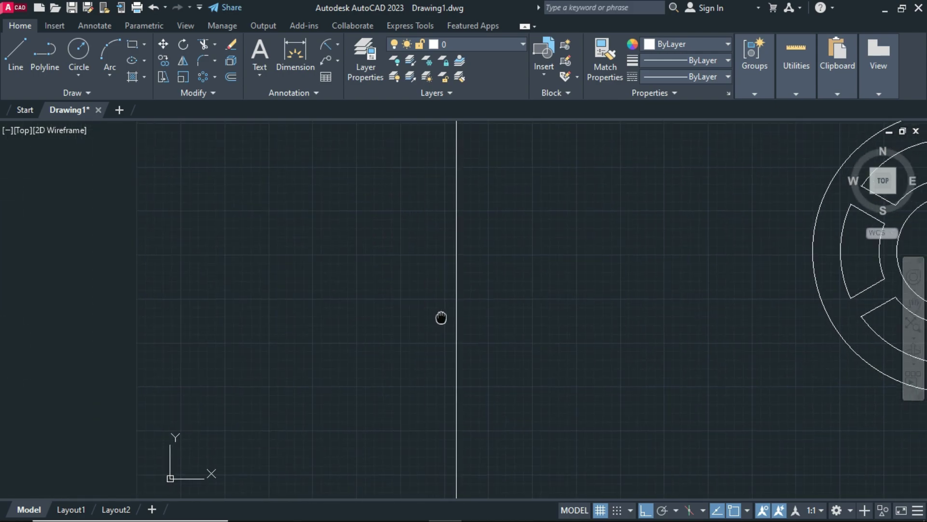
middle_click_drag(311, 312, 427, 294)
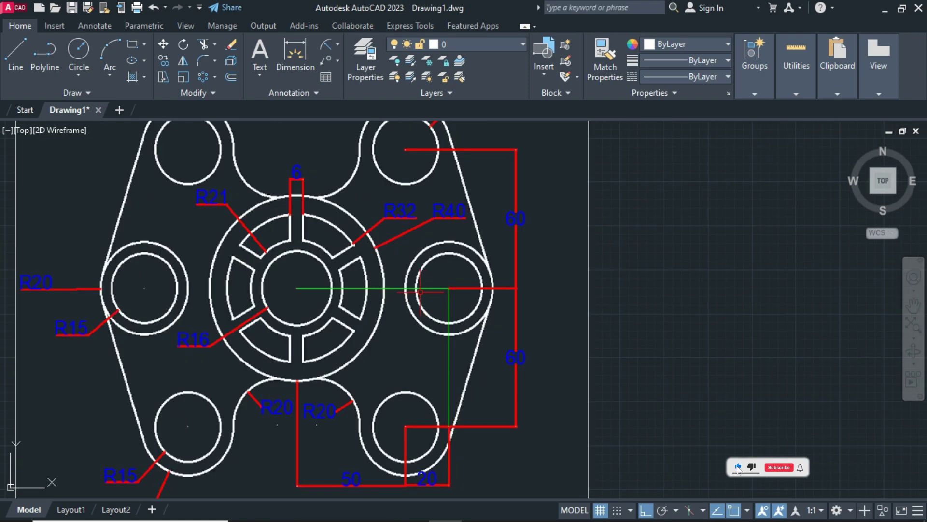
left_click(99, 311)
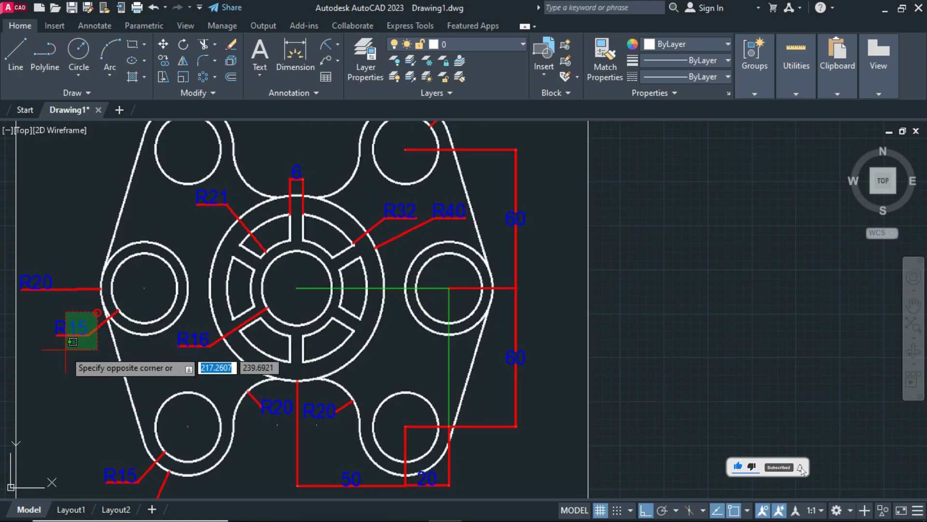
left_click(62, 343)
left_click(57, 271)
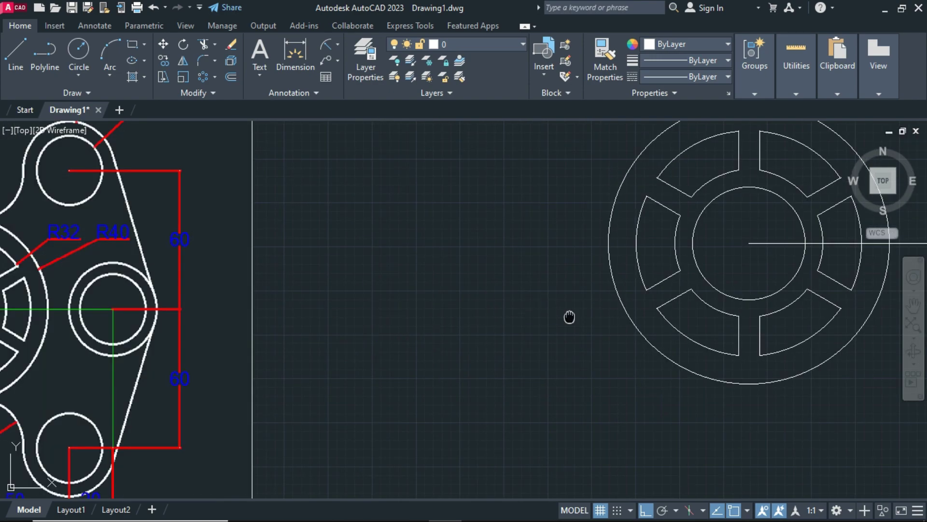
middle_click_drag(569, 317, 316, 354)
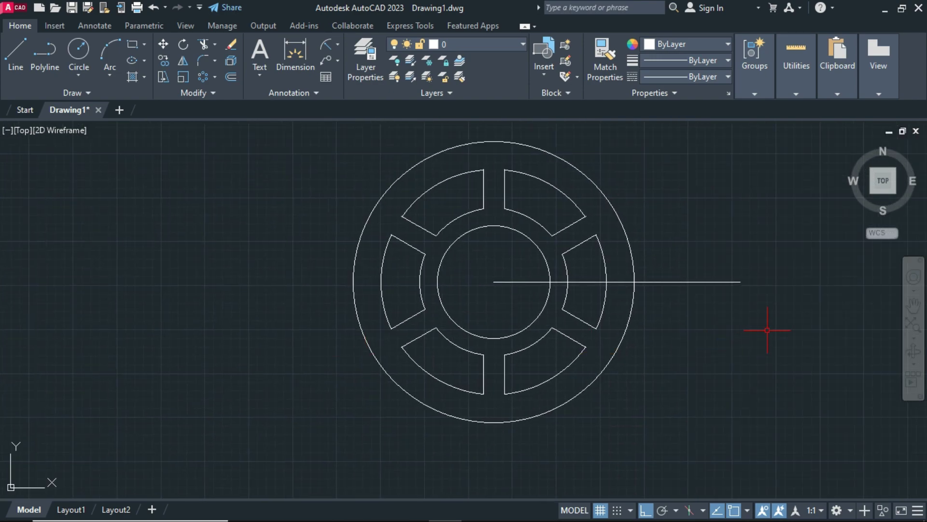
- Draw concentric circles of radius 15 and 20 on the 70-unit line's outer endpoint, forming a side lug
key("Return")
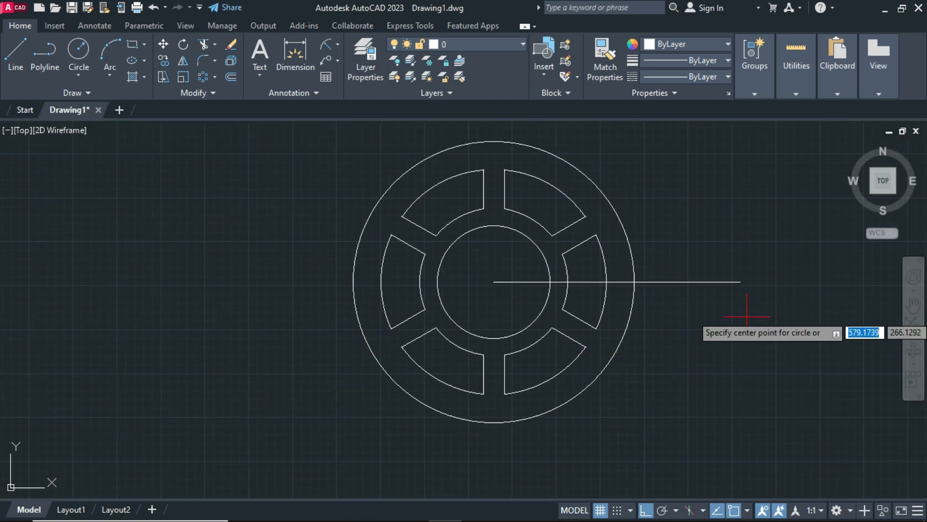
left_click(740, 281)
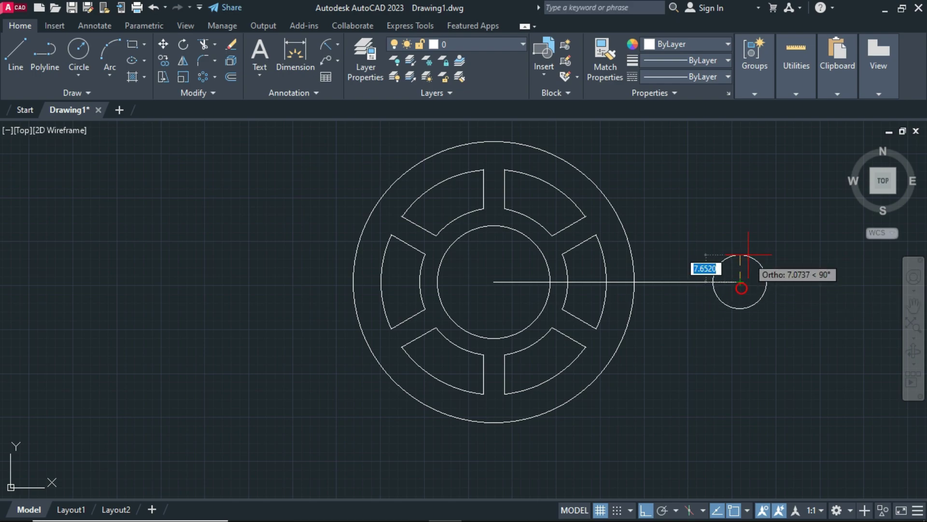
type("15")
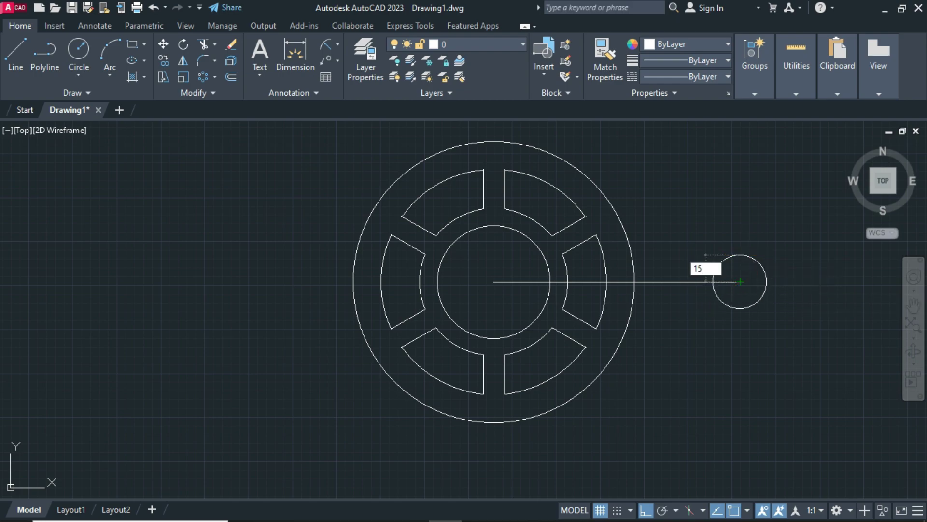
key("Return")
key("Return")
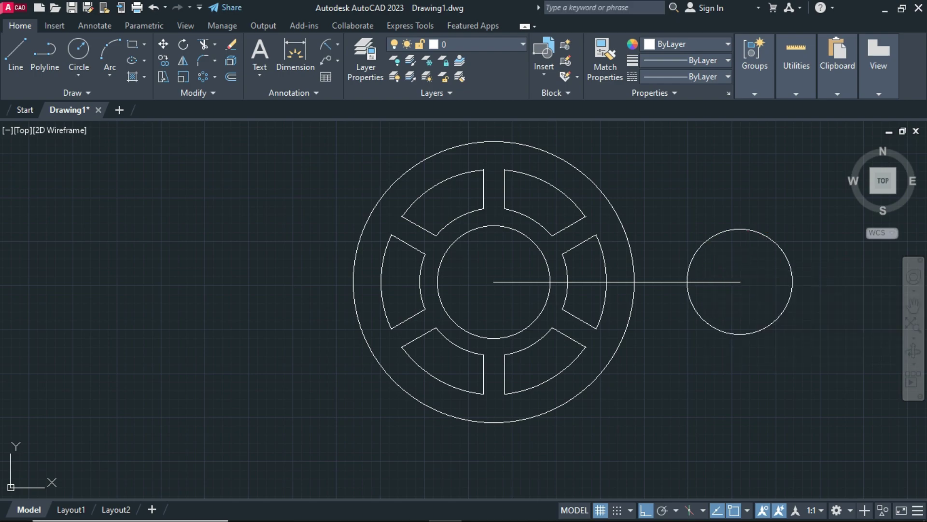
left_click(740, 281)
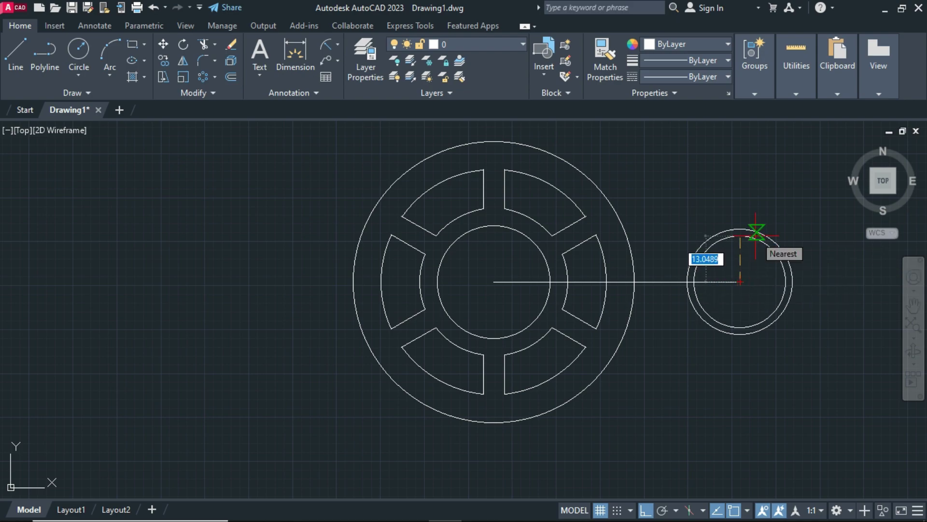
type("20")
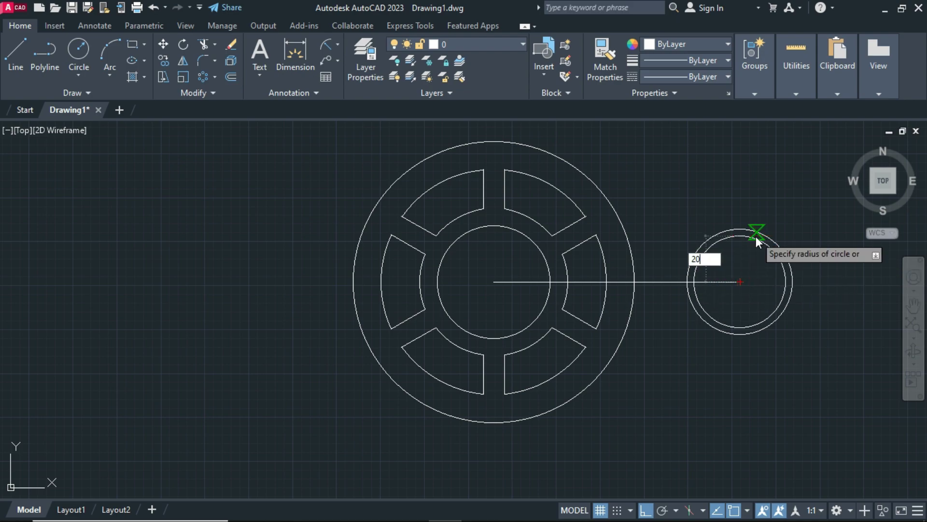
key("Return")
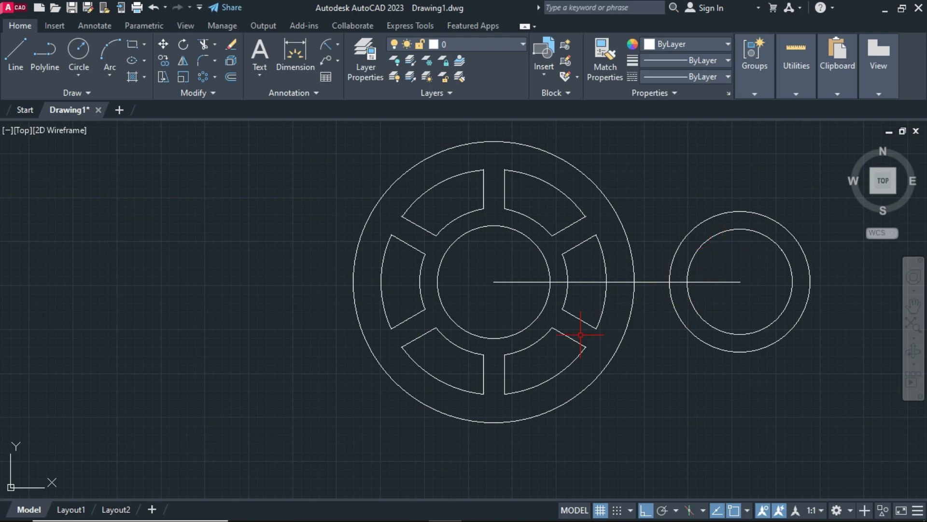
scroll(425, 328, "down", 3)
middle_click_drag(228, 362, 466, 270)
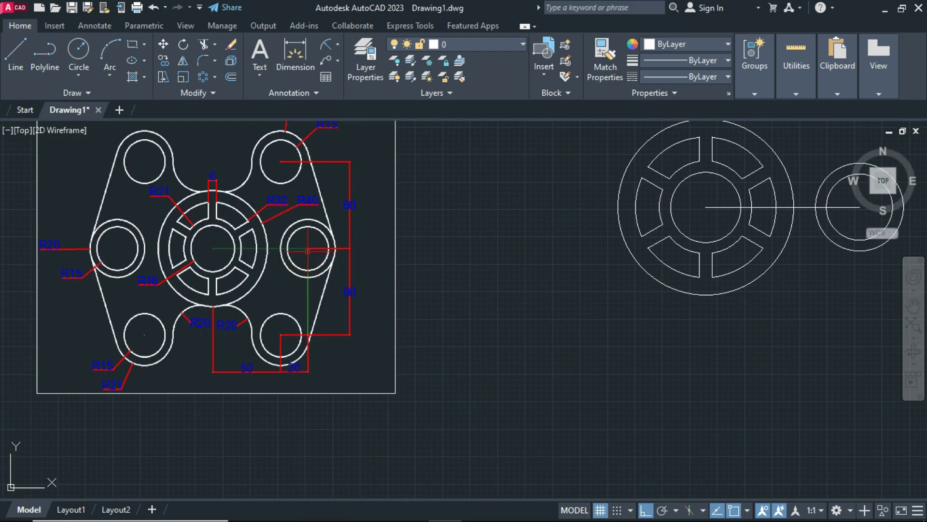
scroll(307, 250, "up", 2)
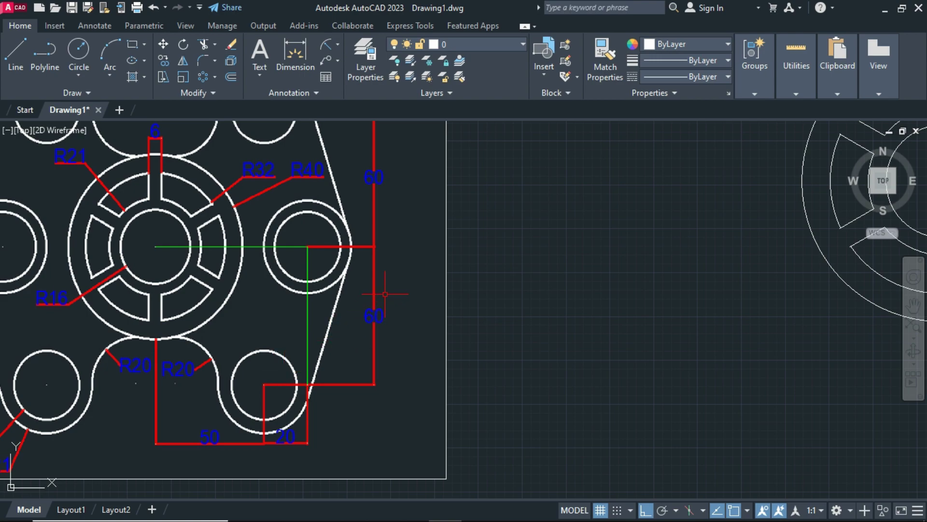
left_click(385, 294)
left_click(359, 343)
left_click(268, 381)
left_click(157, 245)
key("Escape")
left_click(397, 292)
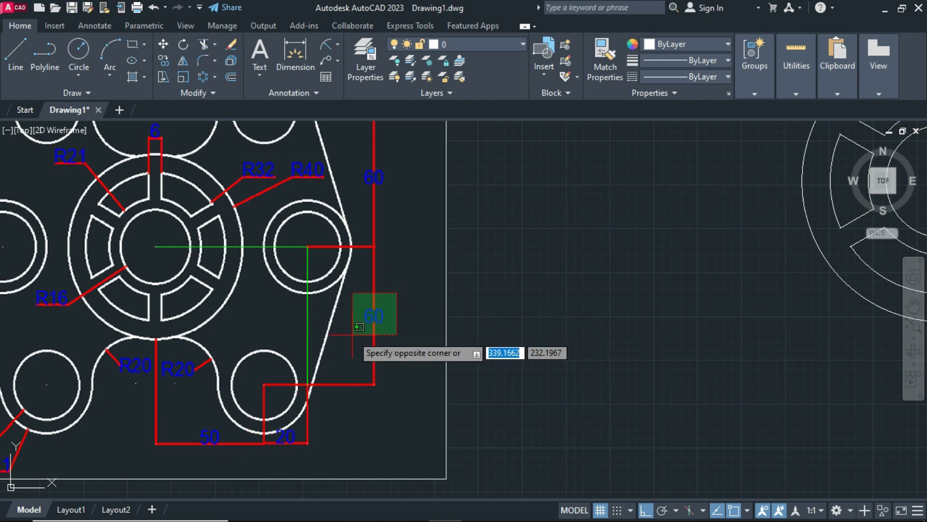
key("Escape")
mouse_move(601, 341)
middle_mouse_down()
mouse_move(408, 408)
mouse_move(275, 418)
middle_mouse_up()
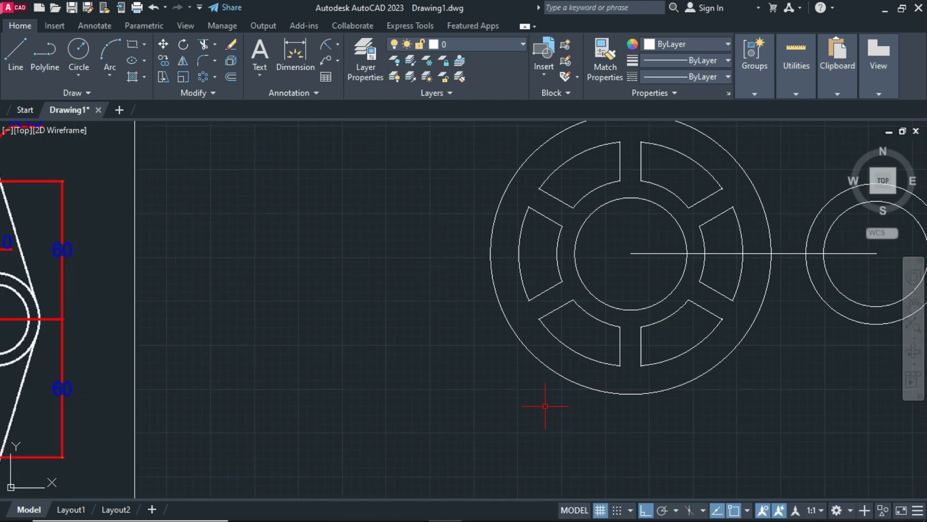
- Draw a line from the ring centre 60 units down, then 50 units right
type("l")
key("Return")
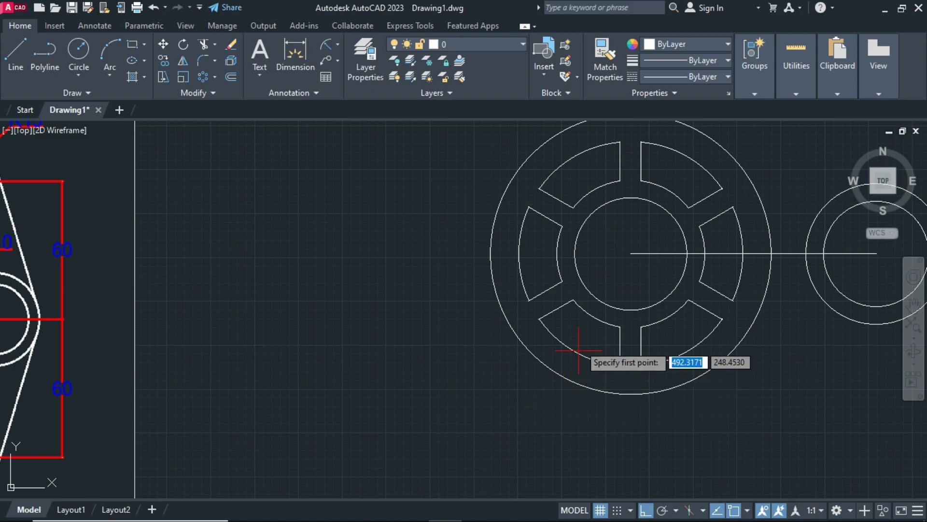
left_click(630, 253)
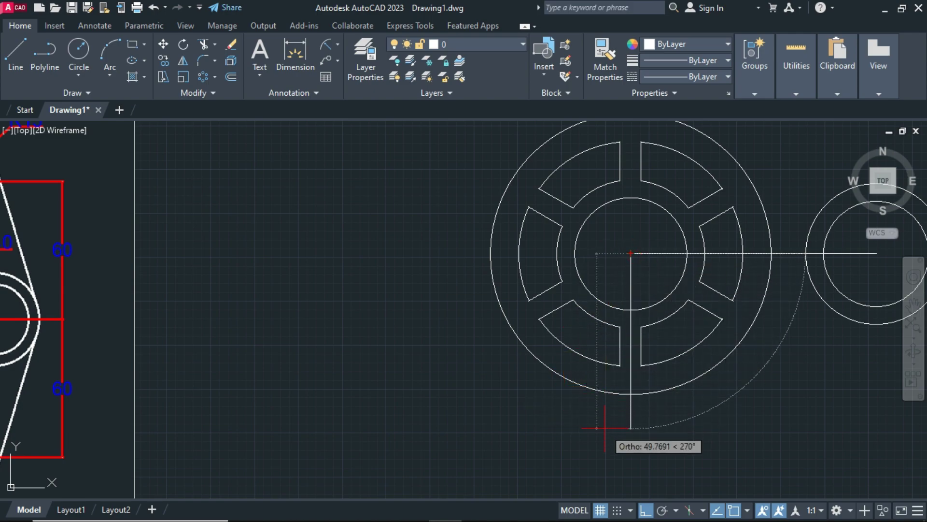
middle_click_drag(605, 430, 592, 366)
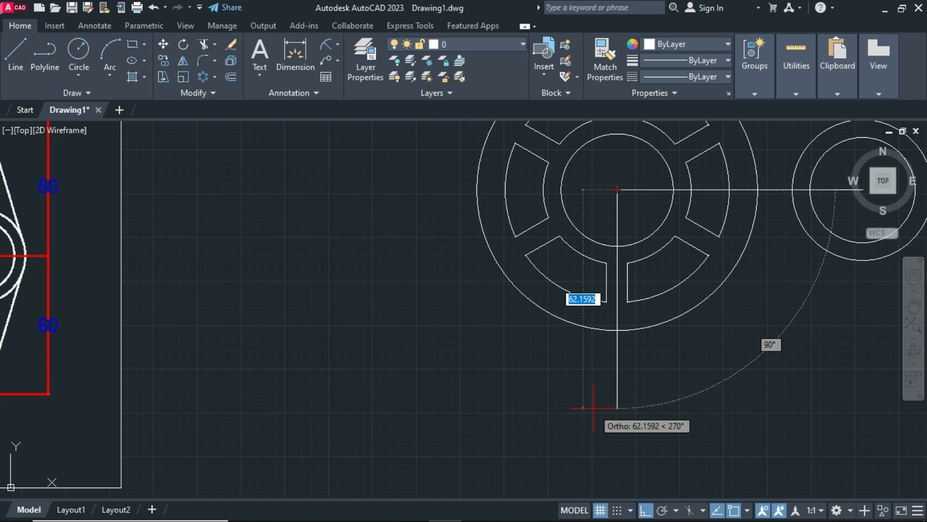
type("60")
key("Return")
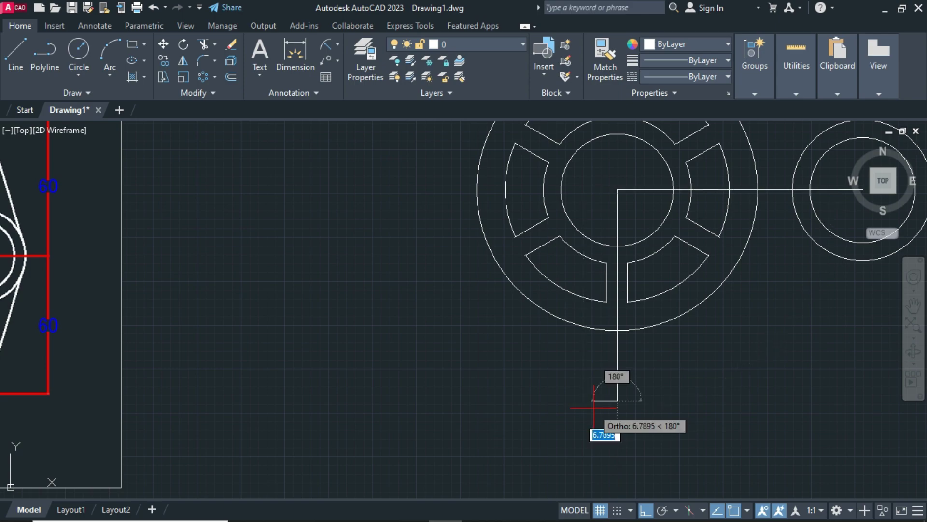
type("50")
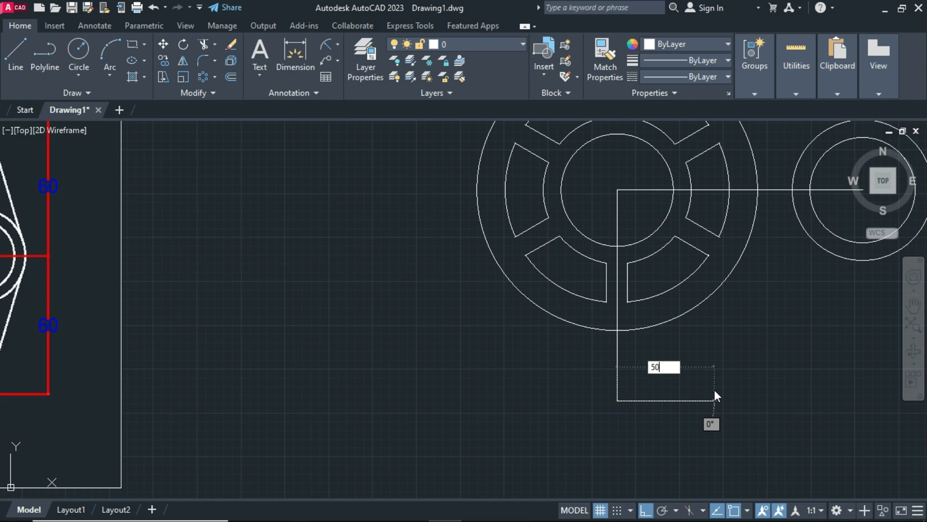
key("Return")
key("Escape")
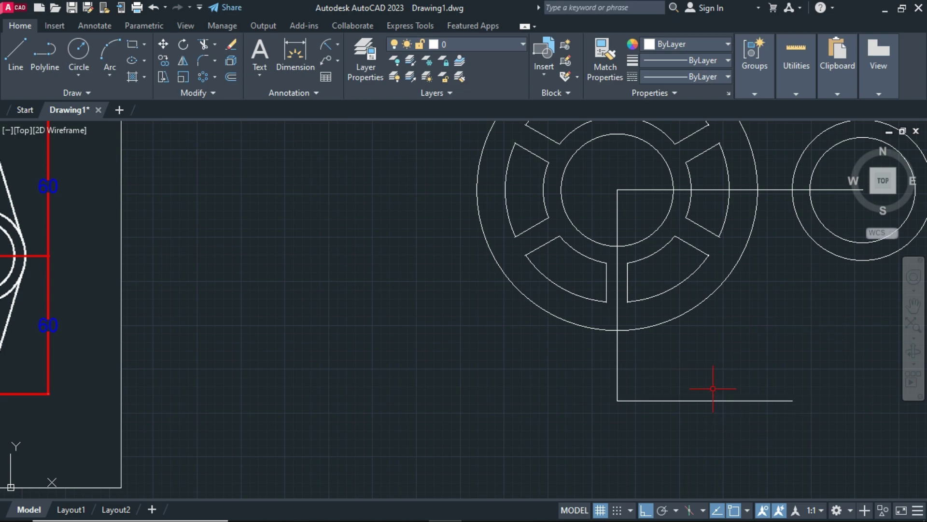
middle_click_drag(708, 371, 656, 381)
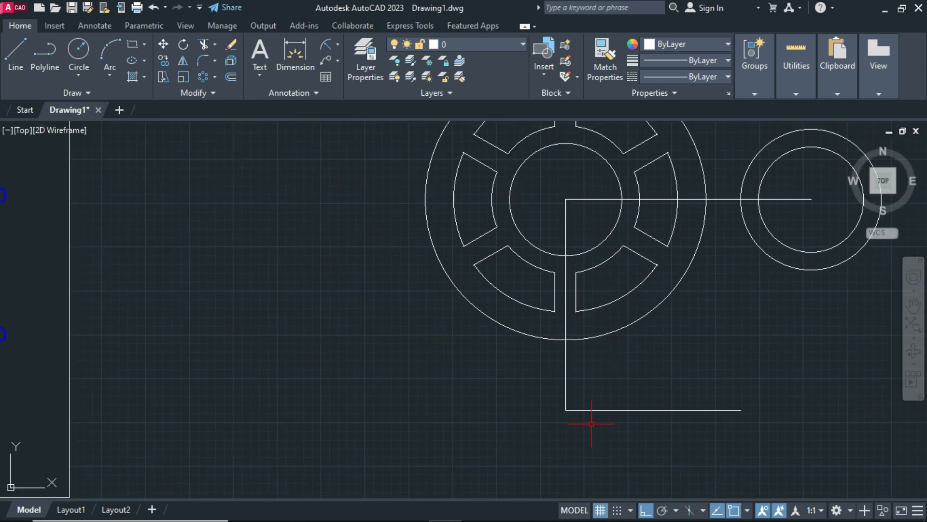
scroll(414, 424, "down", 3)
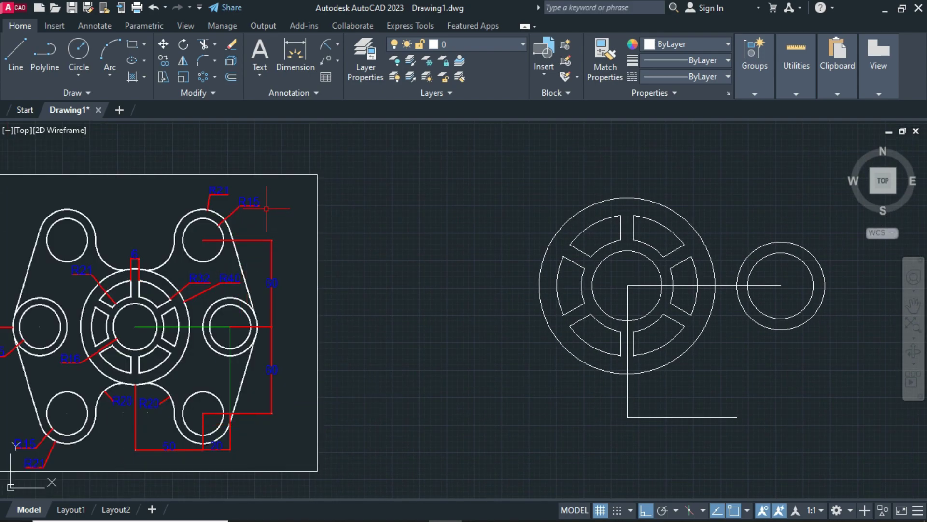
- Add concentric circles of radius 15 and 21 at the line's lower-right end
left_click(230, 184)
middle_click_drag(453, 380, 353, 352)
type("c")
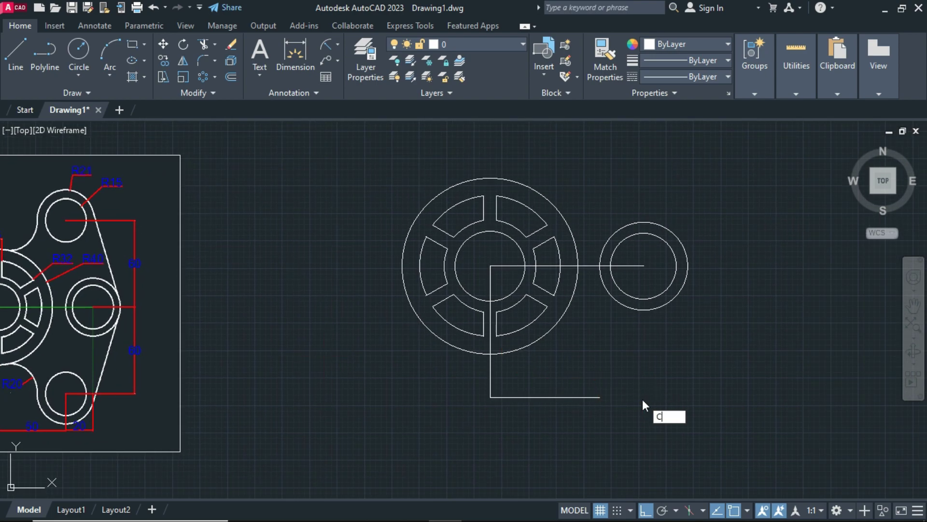
key("Return")
left_click(599, 397)
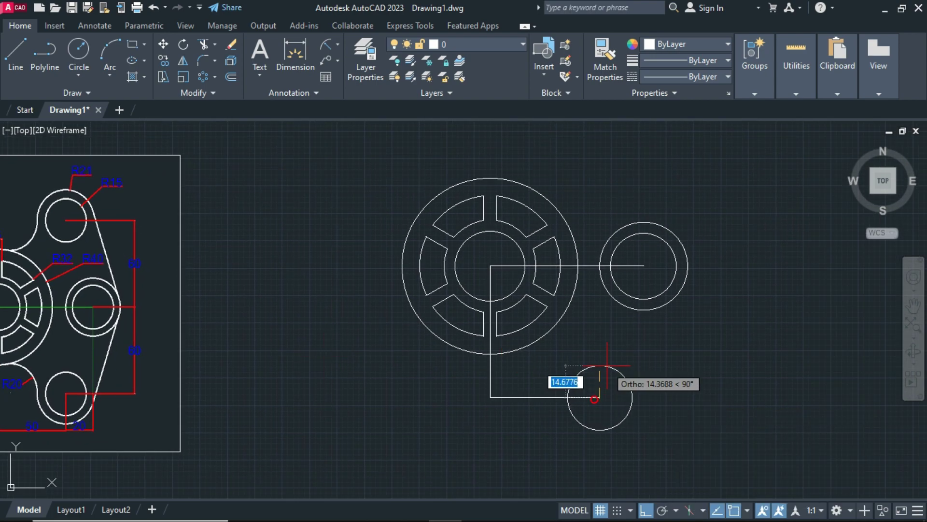
type("15")
key("Return")
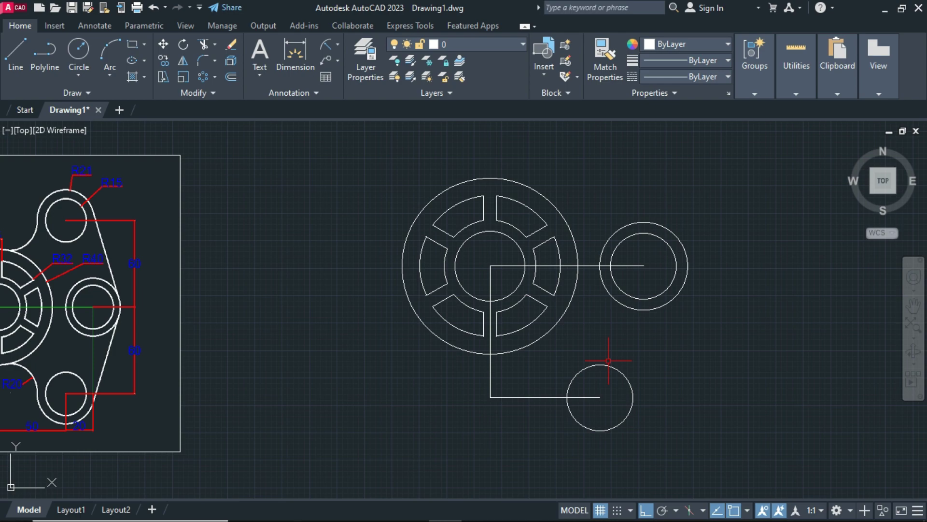
type("c")
key("Return")
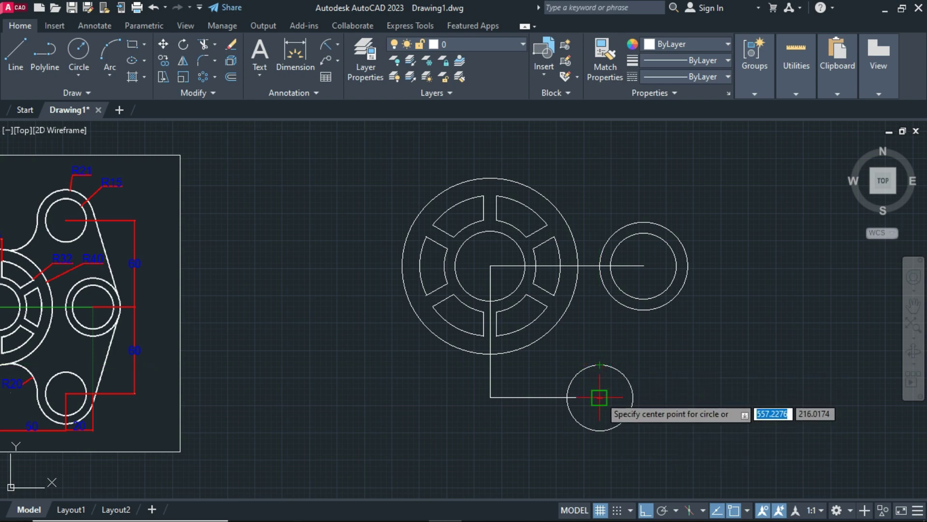
left_click(600, 397)
type("21")
key("Return")
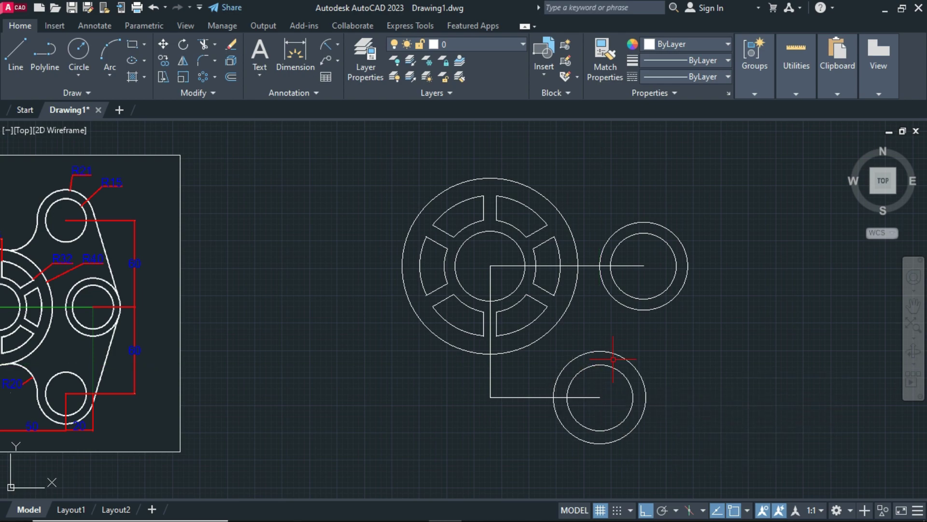
- Draw a construction line from the ring centre 60 units up, then 50 across
middle_click_drag(558, 346, 558, 346)
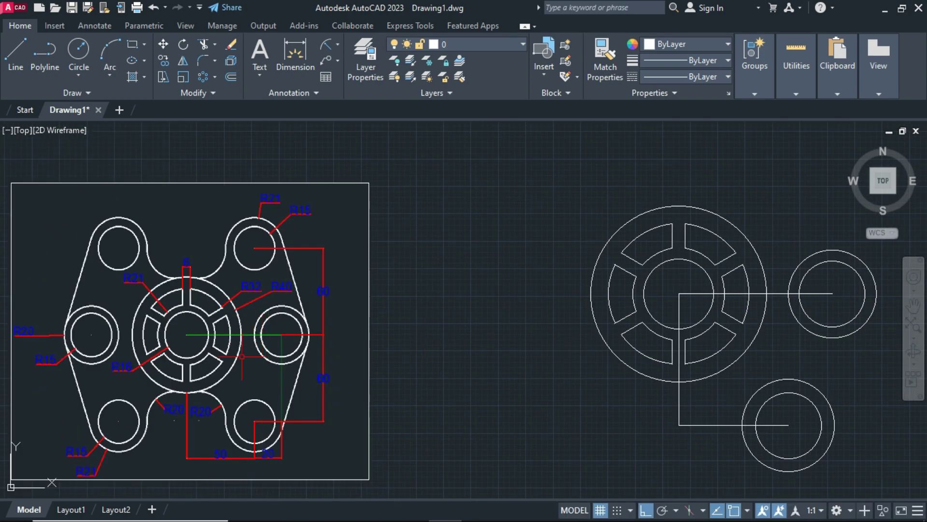
mouse_move(630, 274)
middle_mouse_down()
mouse_move(505, 302)
mouse_move(482, 317)
middle_mouse_up()
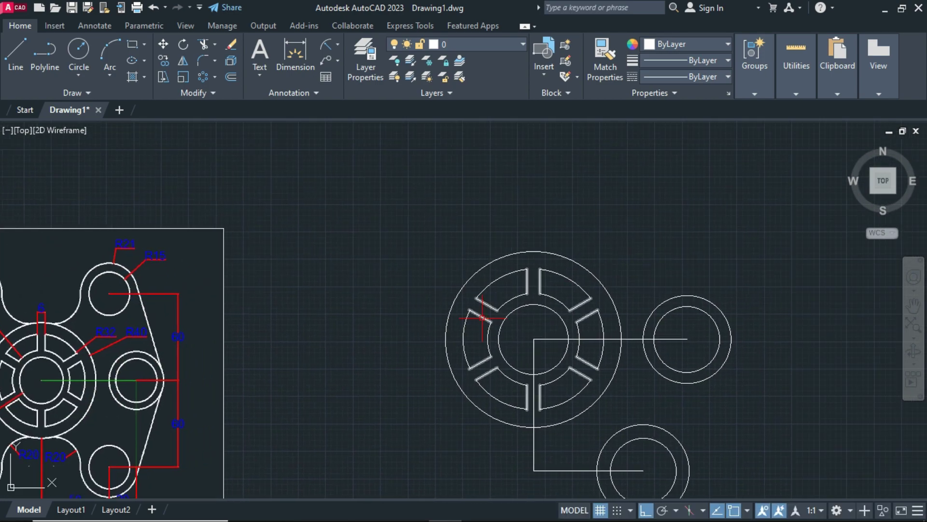
key("l")
key("Return")
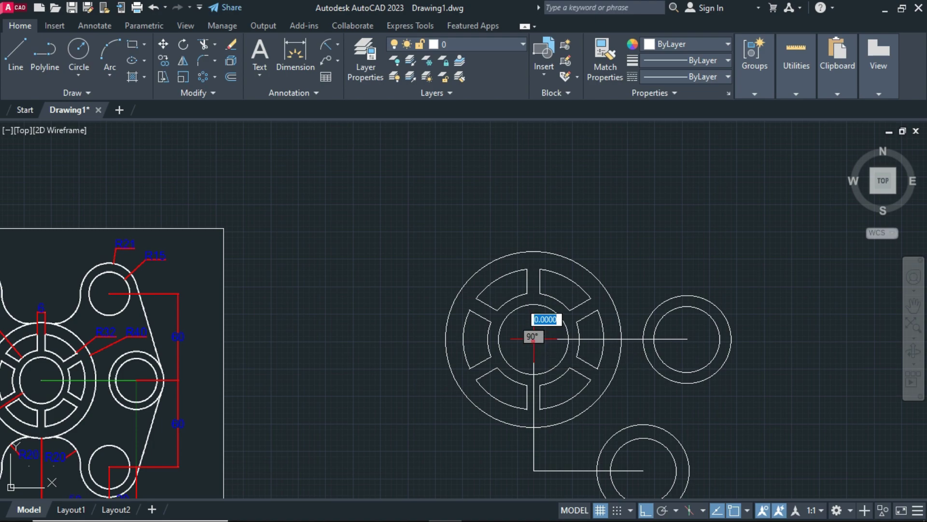
left_click(534, 340)
type("60")
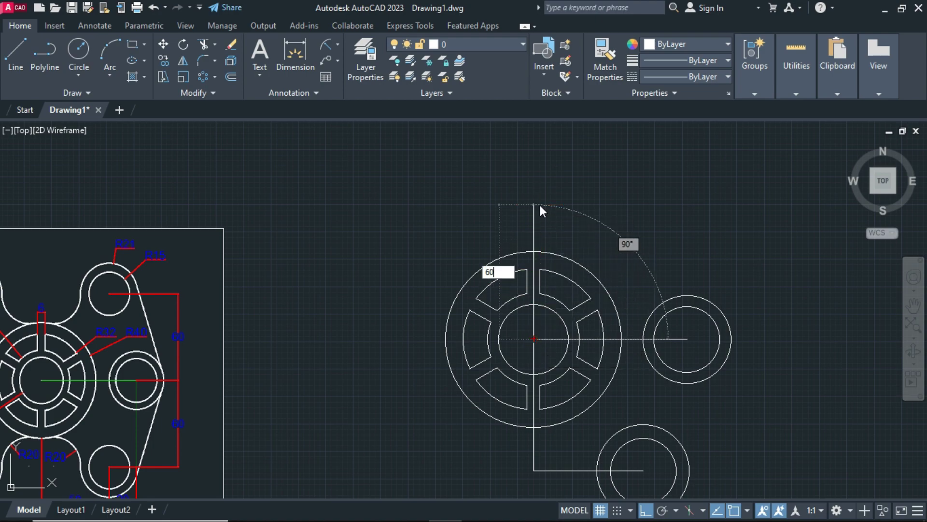
key("Return")
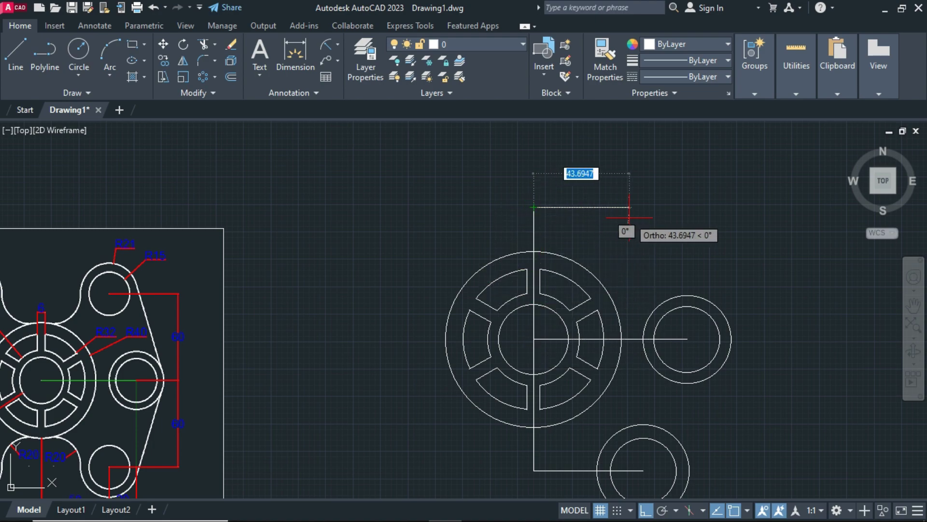
type("50")
key("Return")
key("Return")
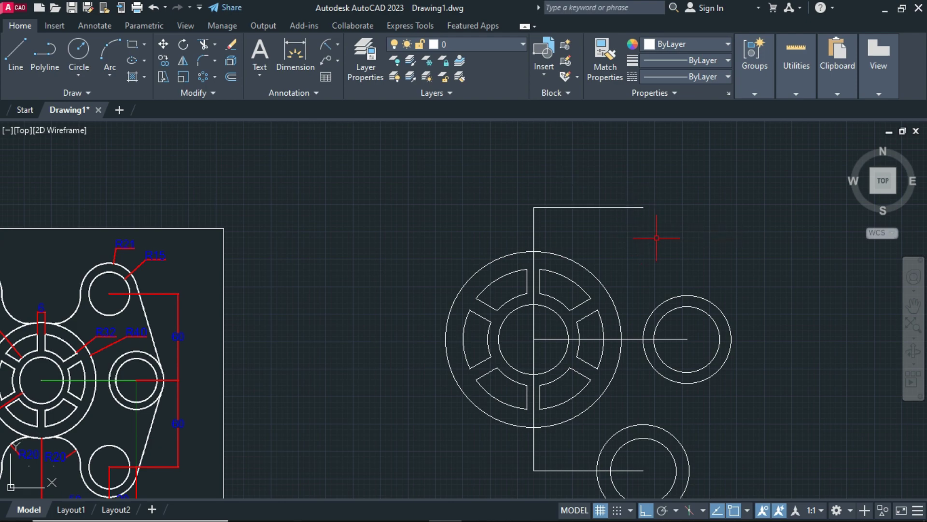
- Place concentric circles of radius 15 and 21 at the line's upper end
type("c")
key("Return")
left_click(643, 207)
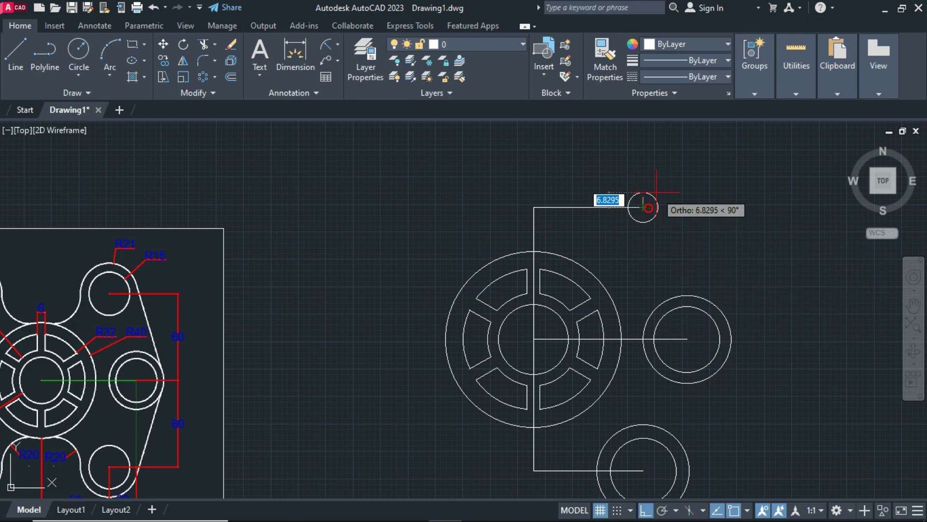
type("15")
key("Return")
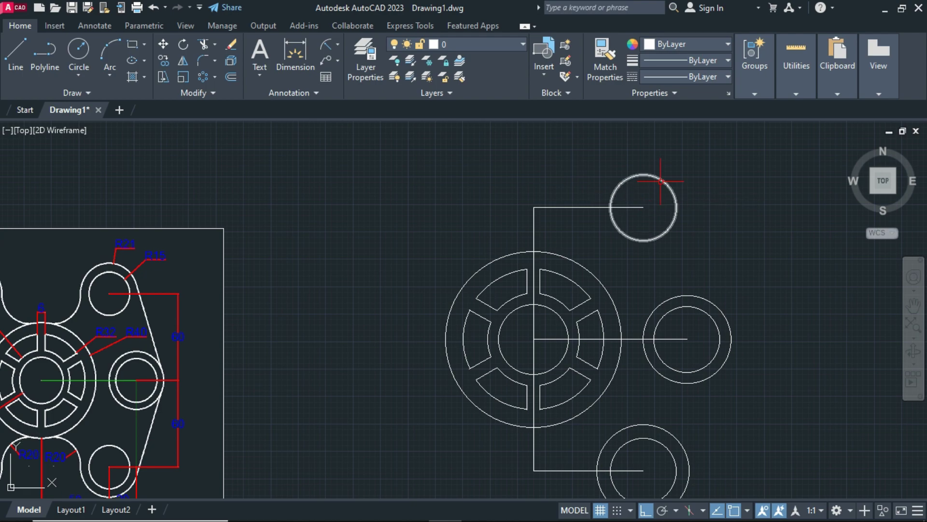
type("c")
key("Return")
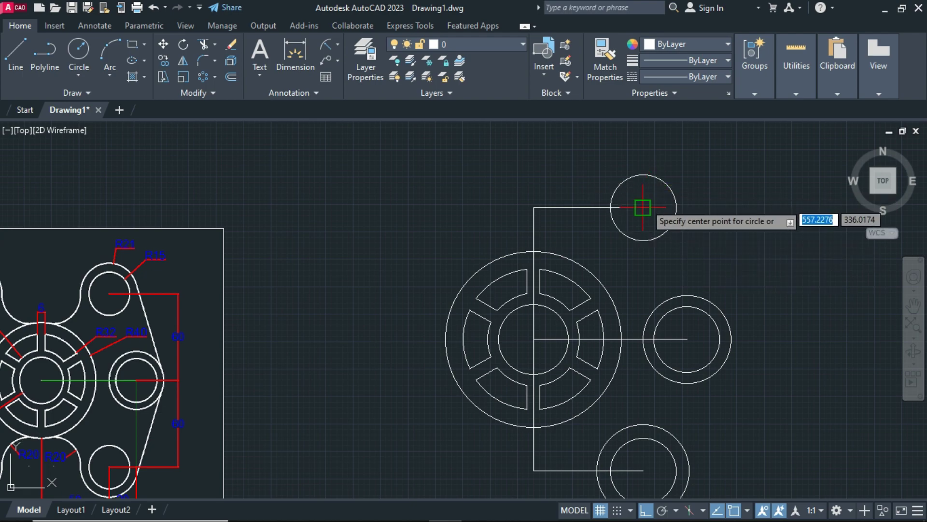
left_click(644, 206)
type("21")
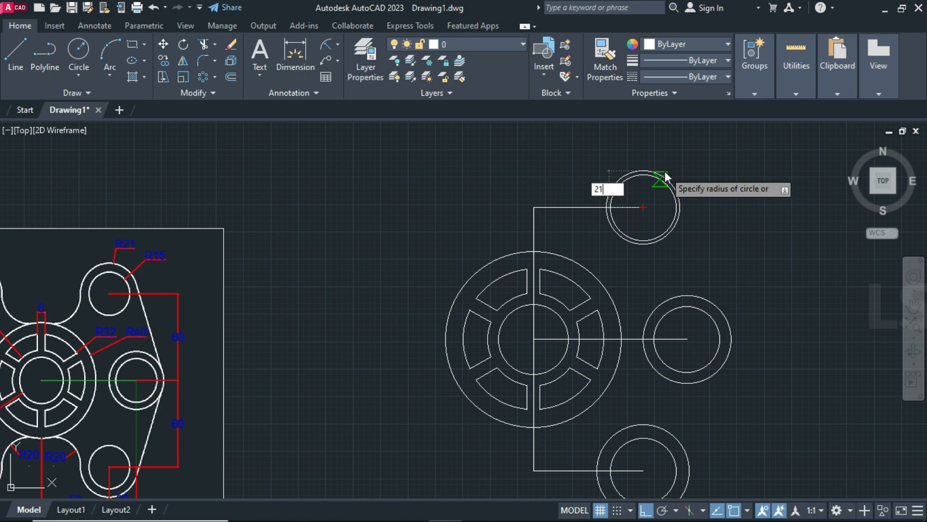
key("Return")
middle_click_drag(641, 257, 650, 245)
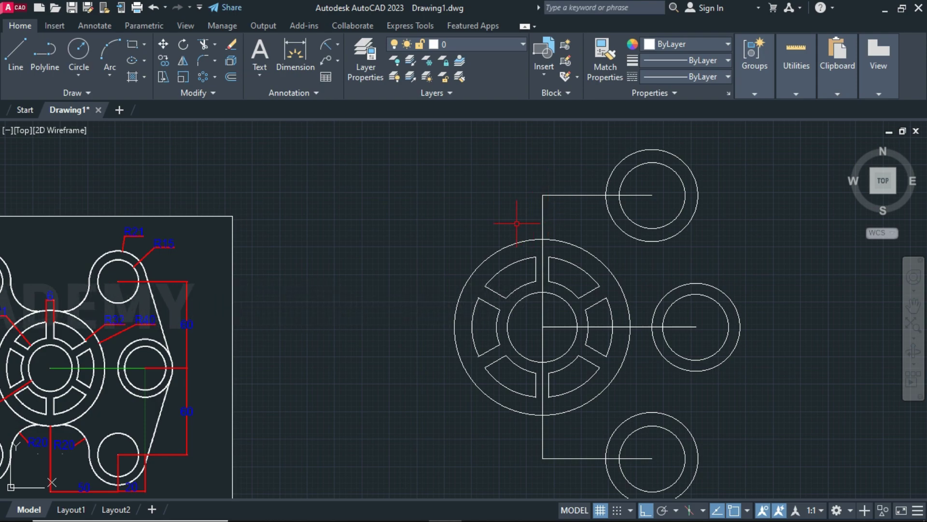
- Erase the upper, horizontal and lower construction lines with EX
type("ex")
key("Return")
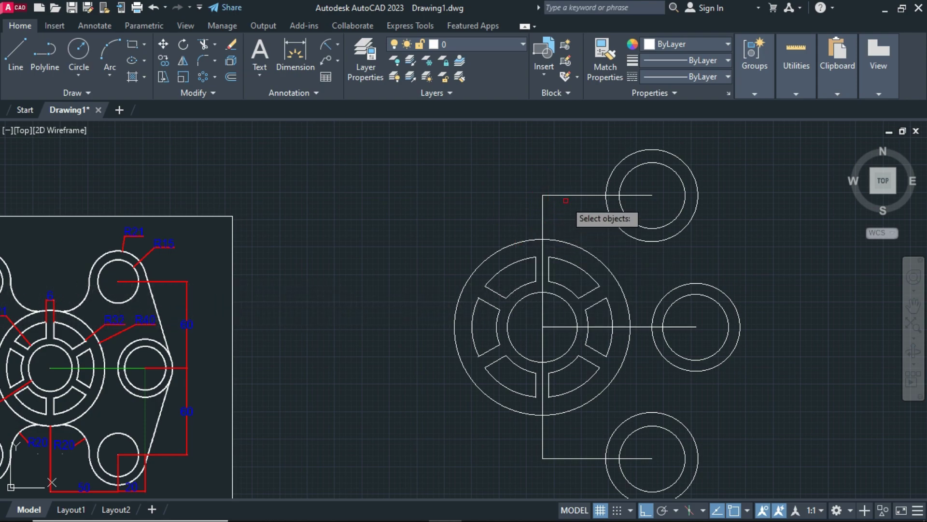
left_click(543, 209)
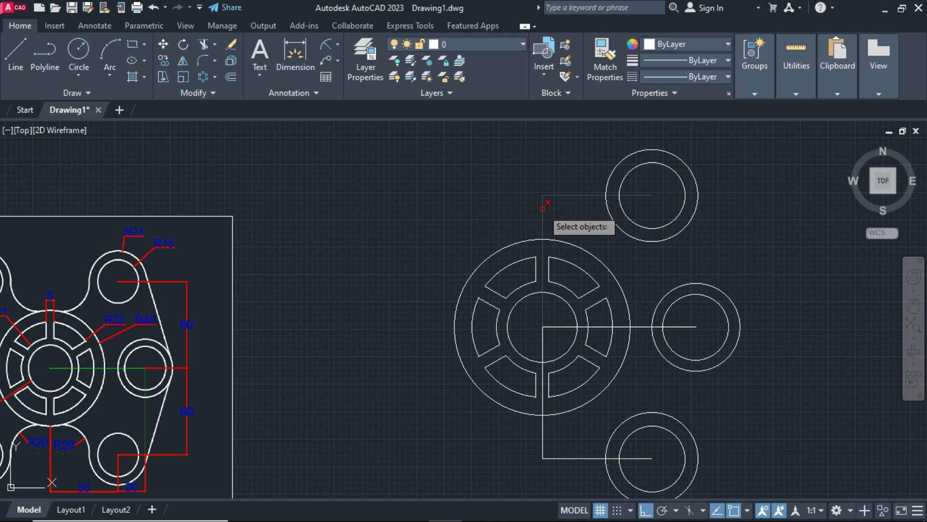
left_click(641, 328)
left_click(543, 444)
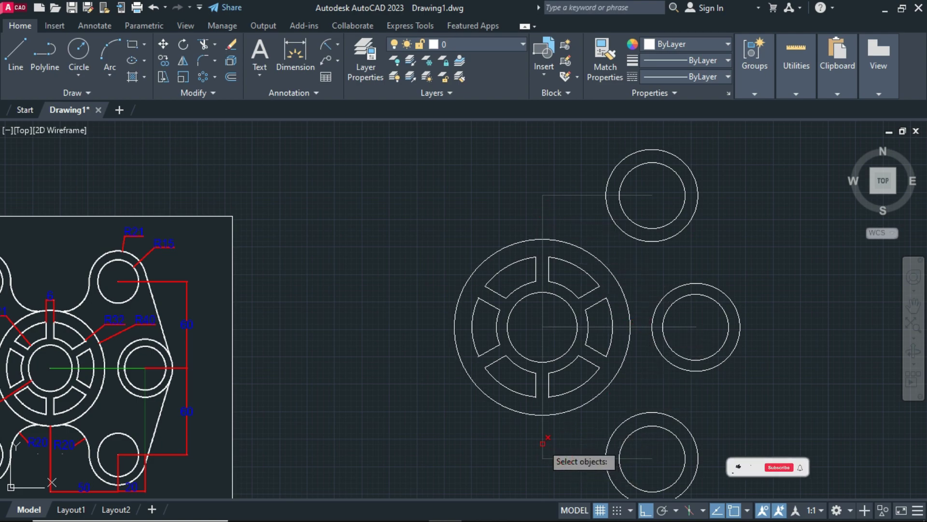
key("Return")
- Pan and zoom to inspect the reference drawing, then return to the drawn rings
middle_click_drag(434, 369, 457, 344)
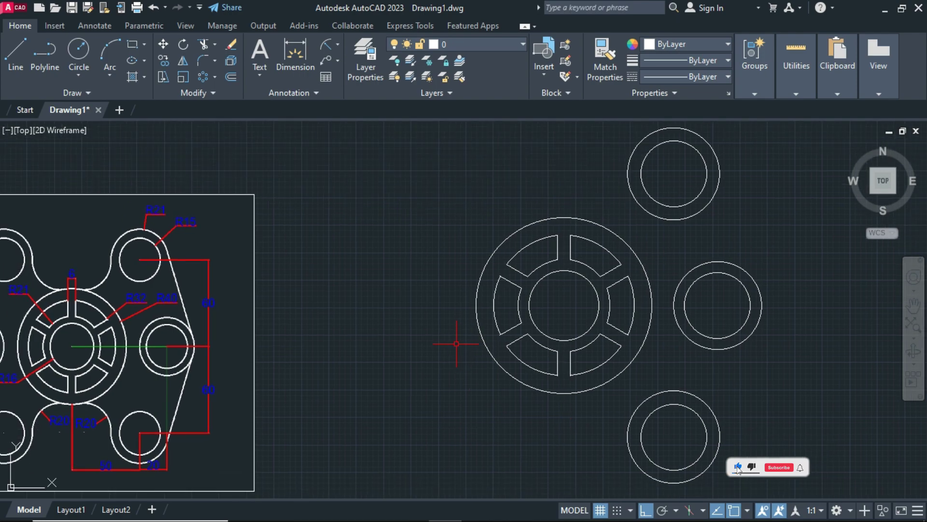
middle_click_drag(341, 321, 443, 321)
middle_click_drag(95, 412, 143, 384)
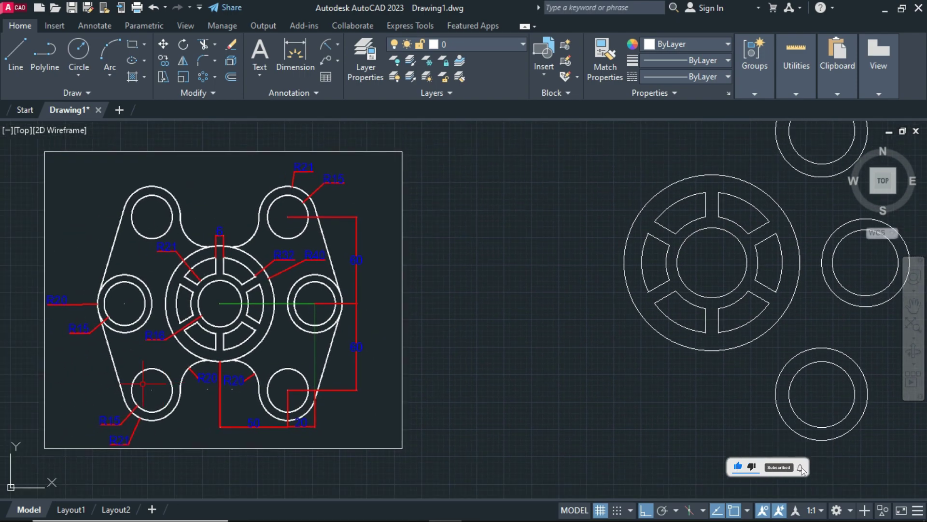
scroll(211, 377, "up", 2)
left_click(282, 368)
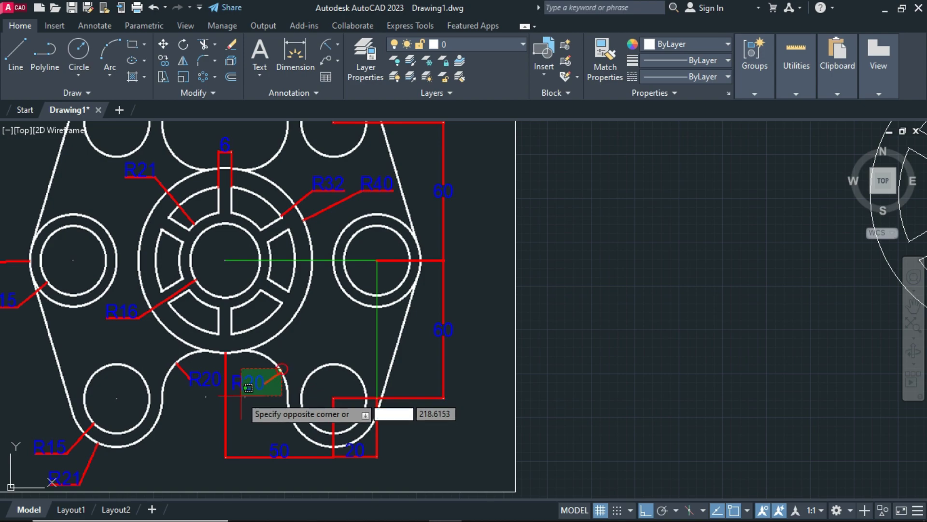
left_click(232, 403)
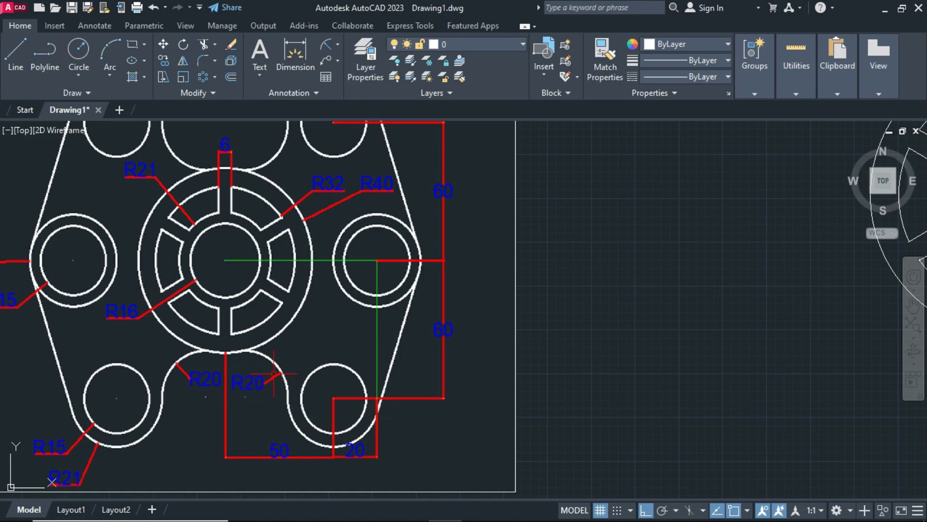
scroll(274, 373, "down", 3)
mouse_move(497, 342)
middle_mouse_down()
mouse_move(317, 368)
mouse_move(355, 362)
middle_mouse_up()
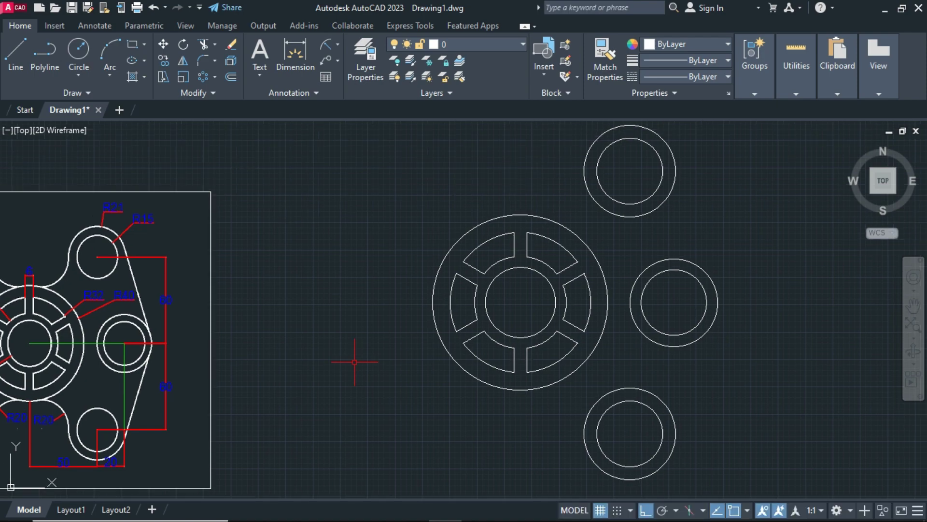
- Add radius 20 Tan, Tan, Radius circles between the central ring and the upper and lower lobes
left_click(85, 79)
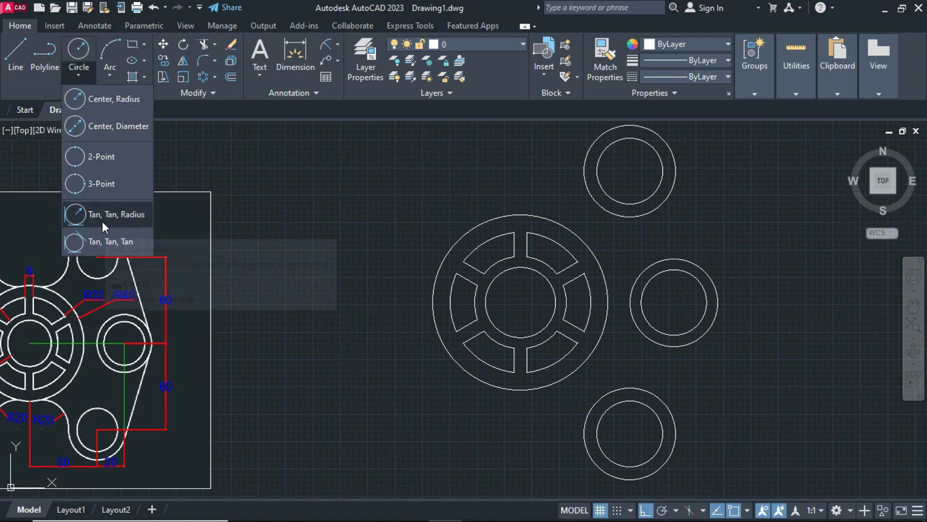
left_click(116, 216)
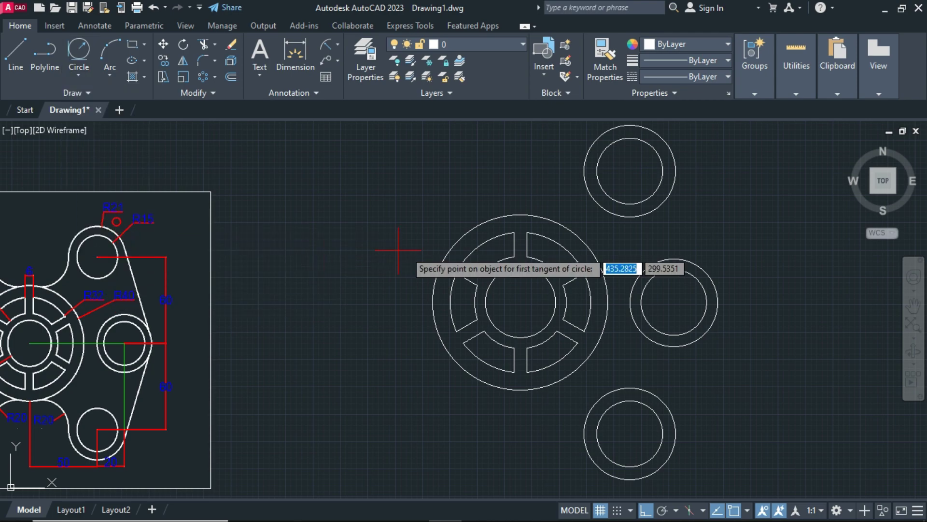
left_click(541, 217)
left_click(584, 179)
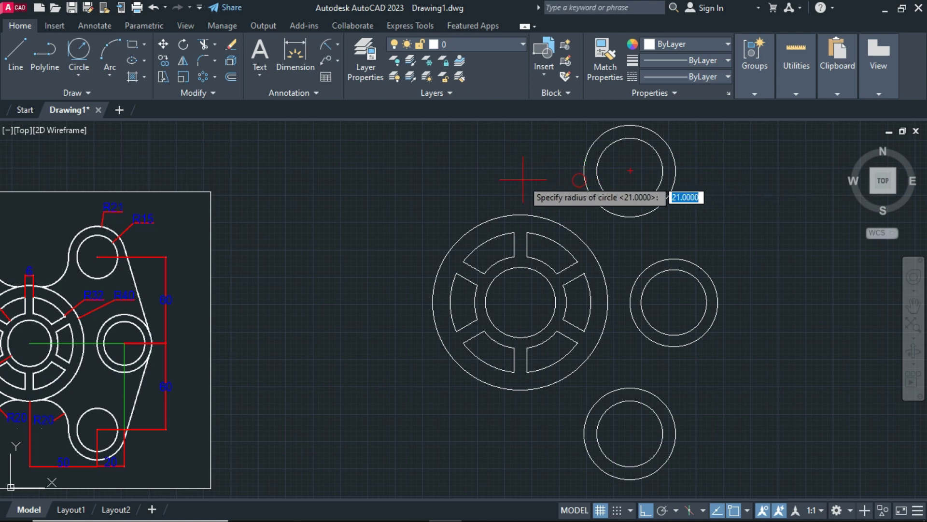
type("20")
key("Return")
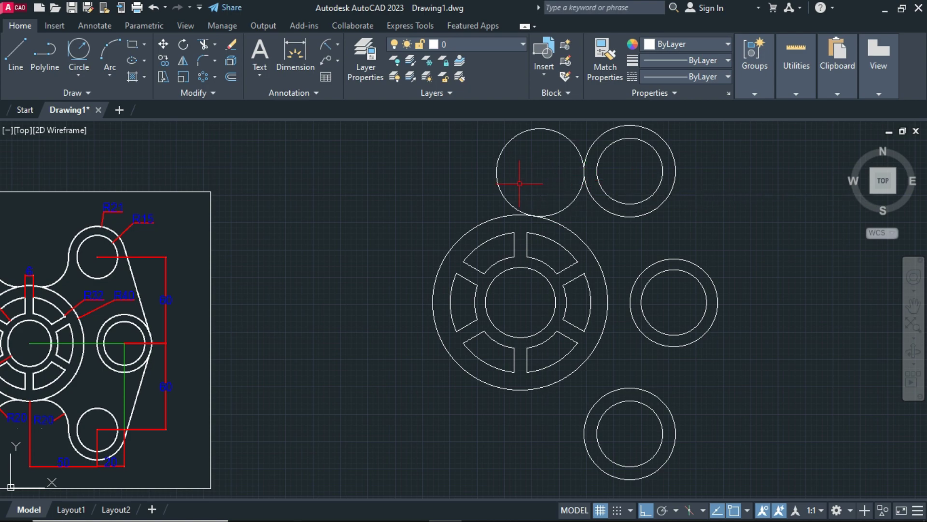
left_click(81, 52)
left_click(547, 415)
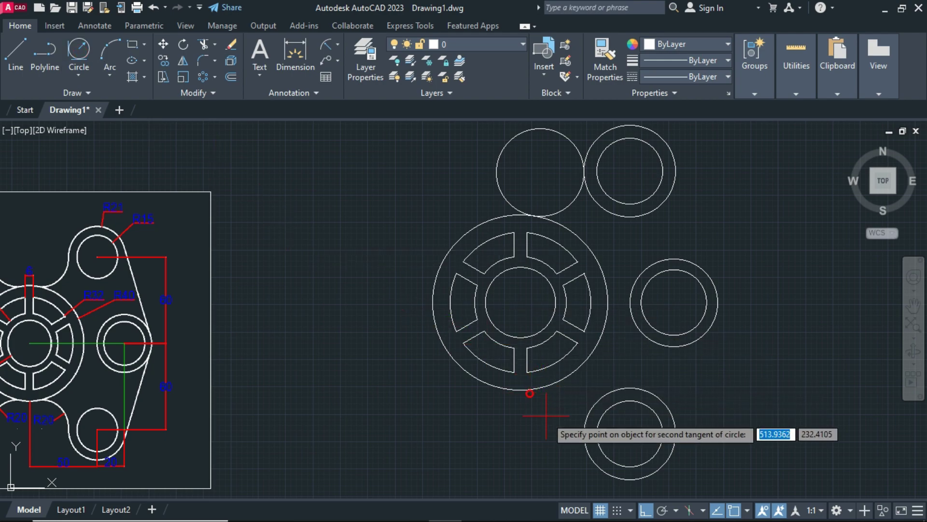
left_click(482, 427)
type("20")
key("Return")
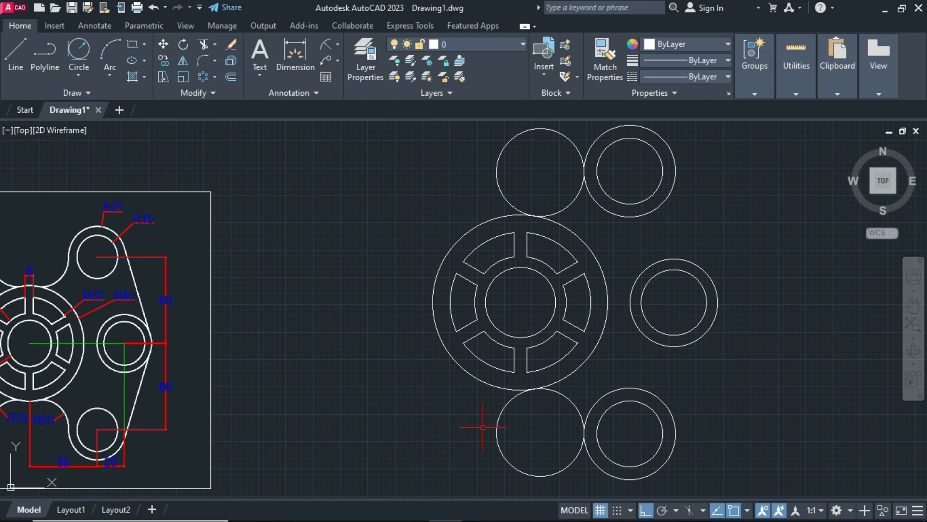
- Trim the outer parts of both radius 20 tangent circles, leaving blend arcs
type("tr")
key("Return")
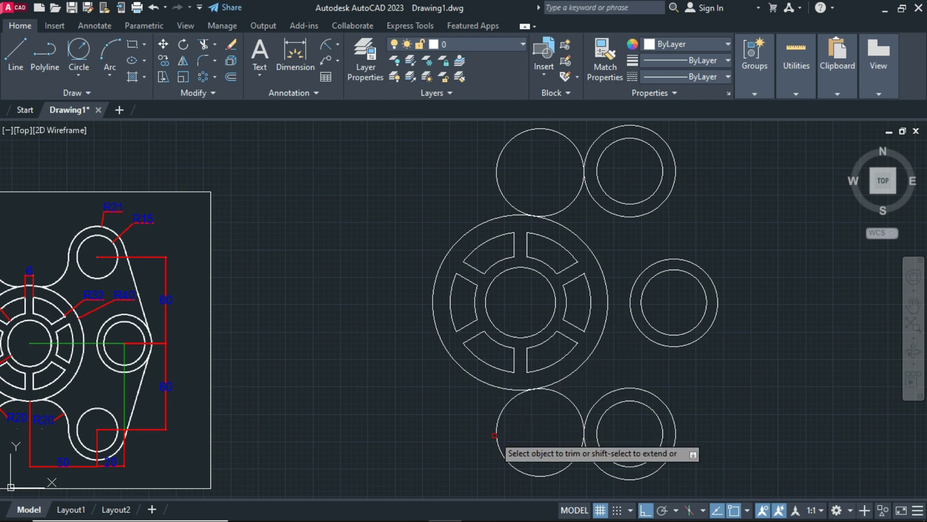
left_click(495, 435)
left_click(504, 150)
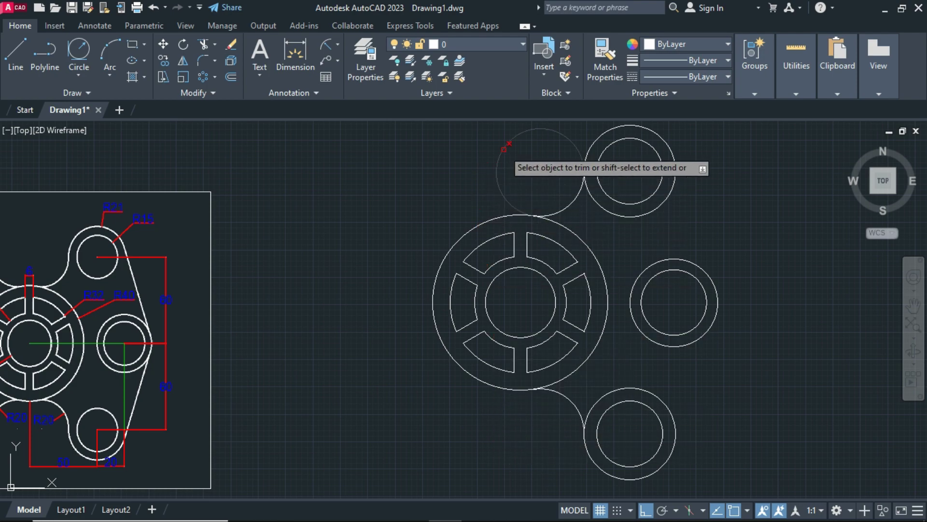
right_click(440, 166)
left_click(446, 173)
middle_click_drag(368, 309, 428, 296)
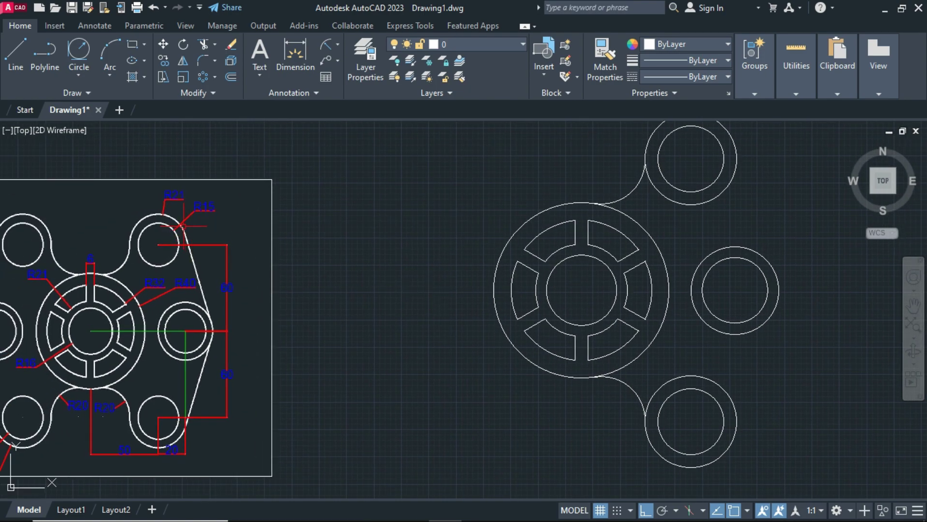
middle_click_drag(395, 284, 256, 317)
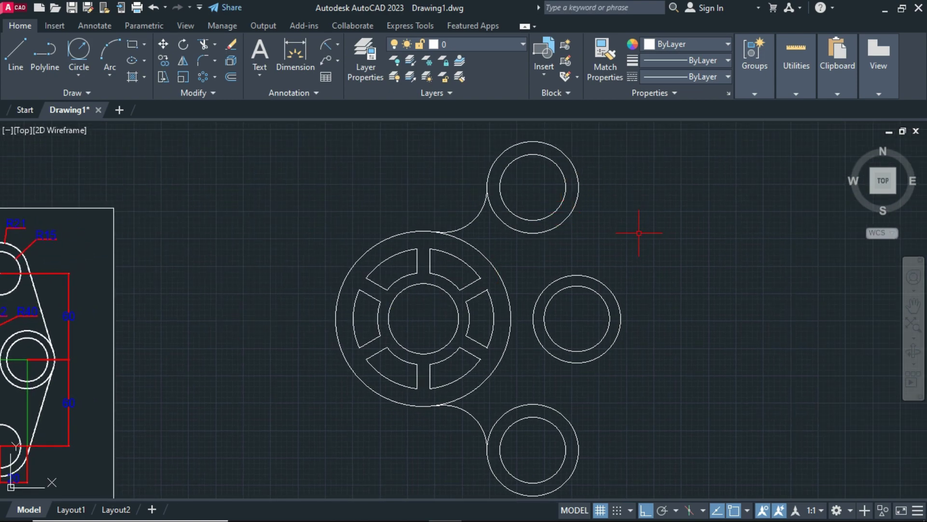
- Draw a straight line tangent to the upper lobe ring and the right lobe ring
type("L")
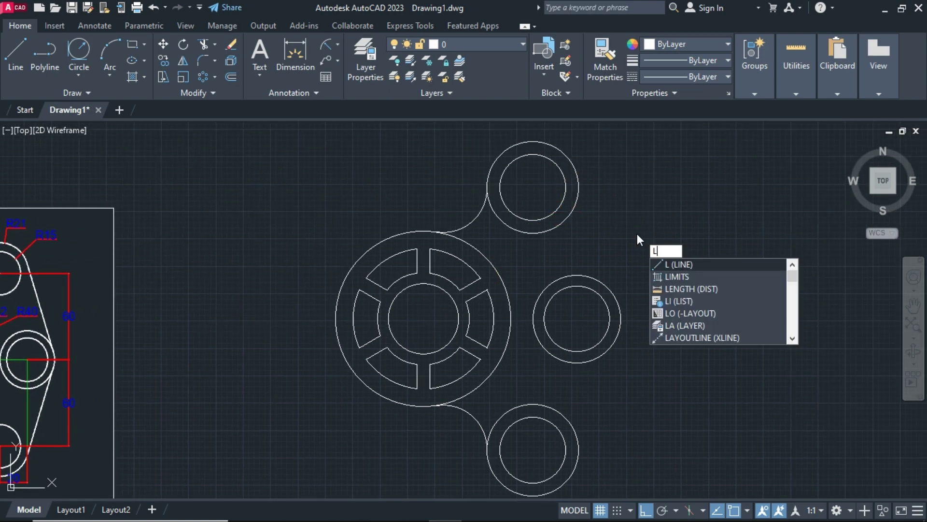
key("Return")
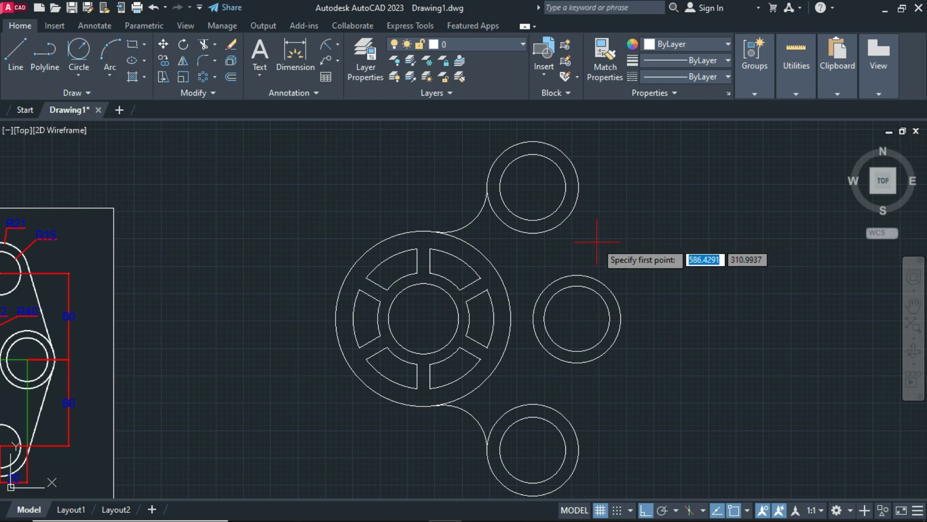
type("TAN")
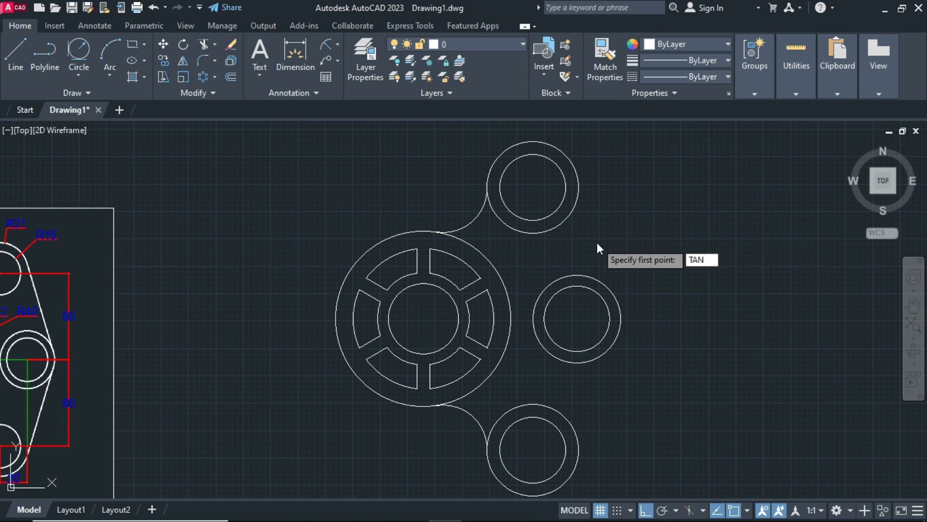
key("Return")
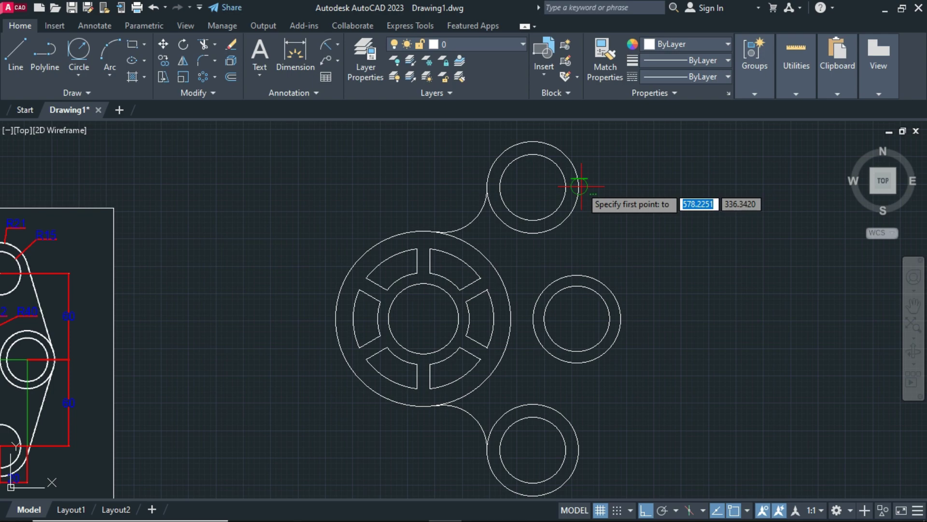
left_click(580, 186)
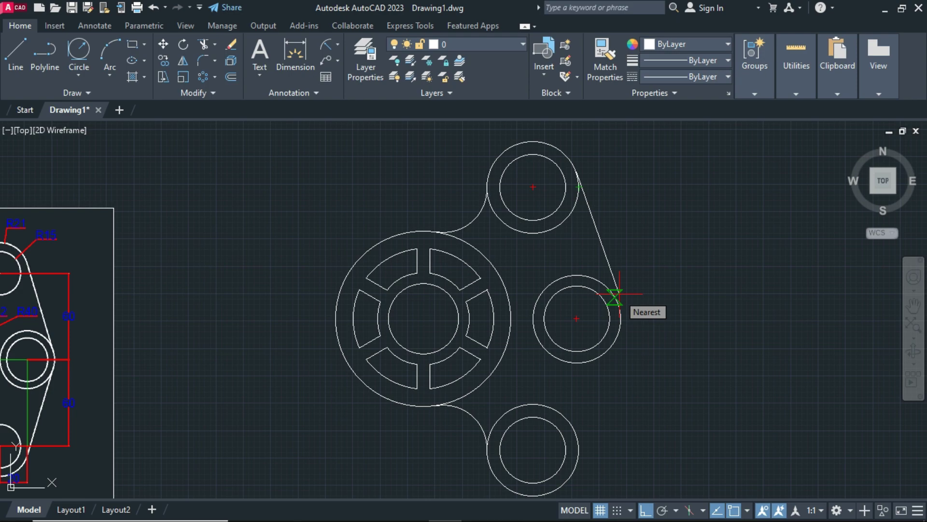
right_click(619, 293)
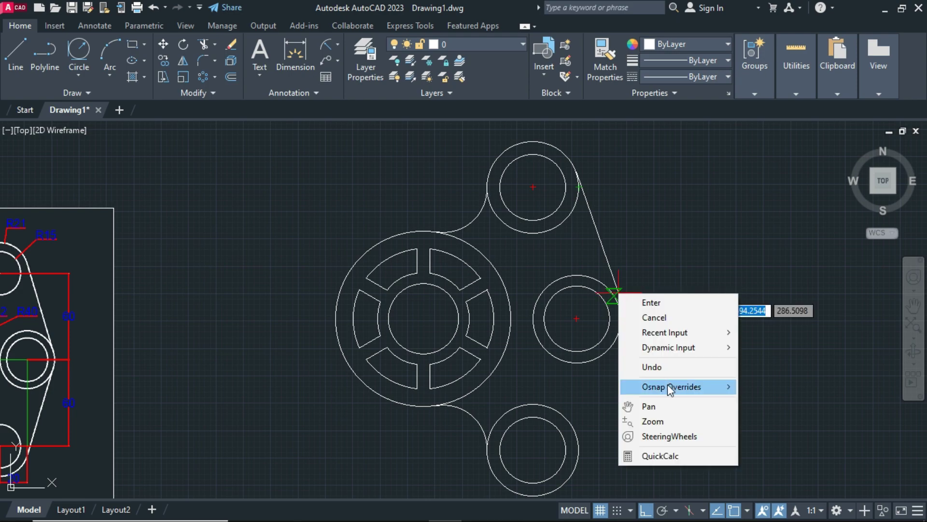
mouse_move(671, 386)
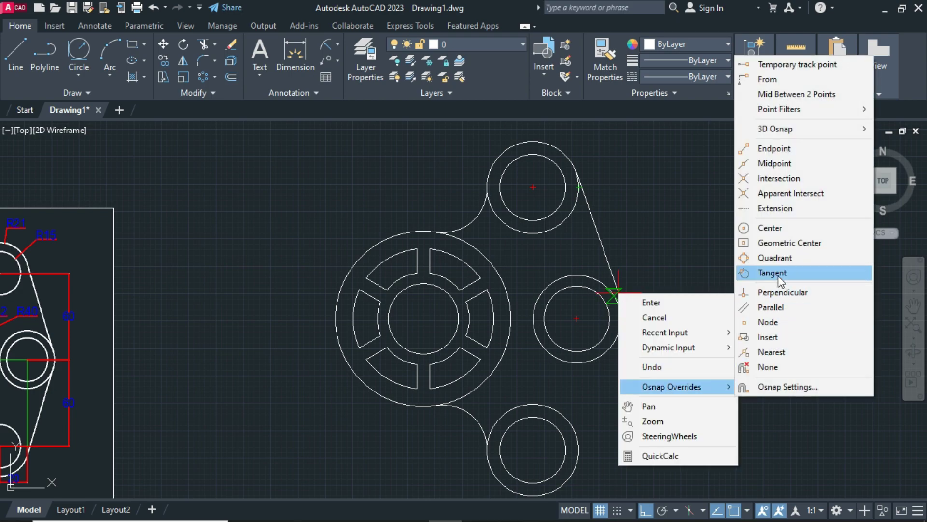
left_click(778, 277)
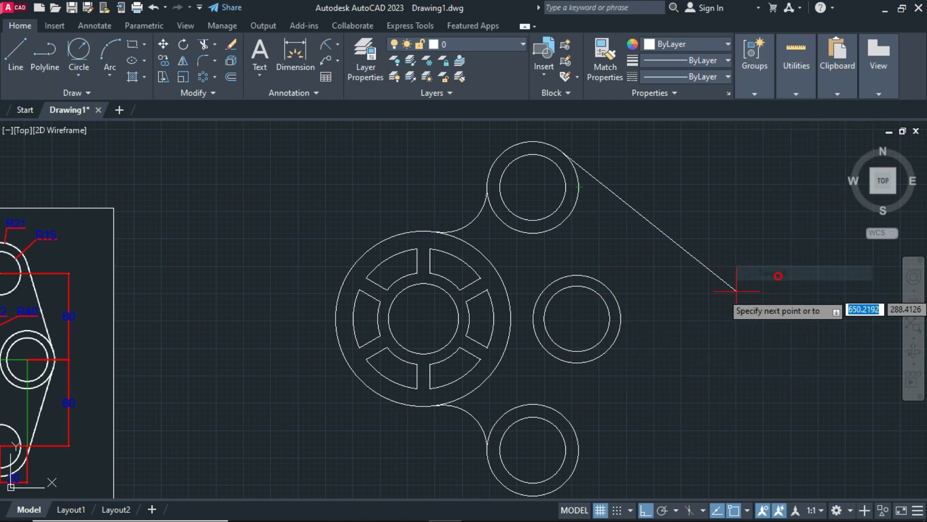
left_click(620, 309)
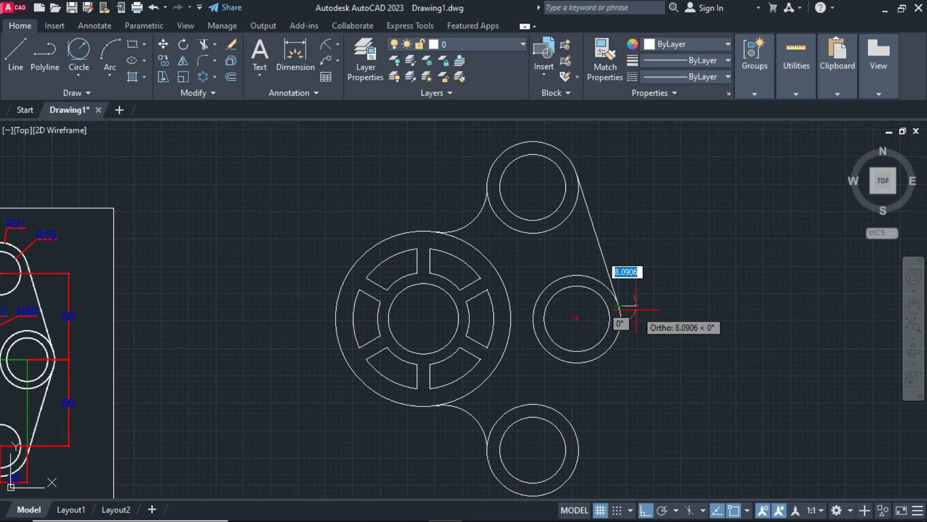
right_click(639, 313)
left_click(650, 316)
middle_click_drag(642, 364, 640, 313)
type("L")
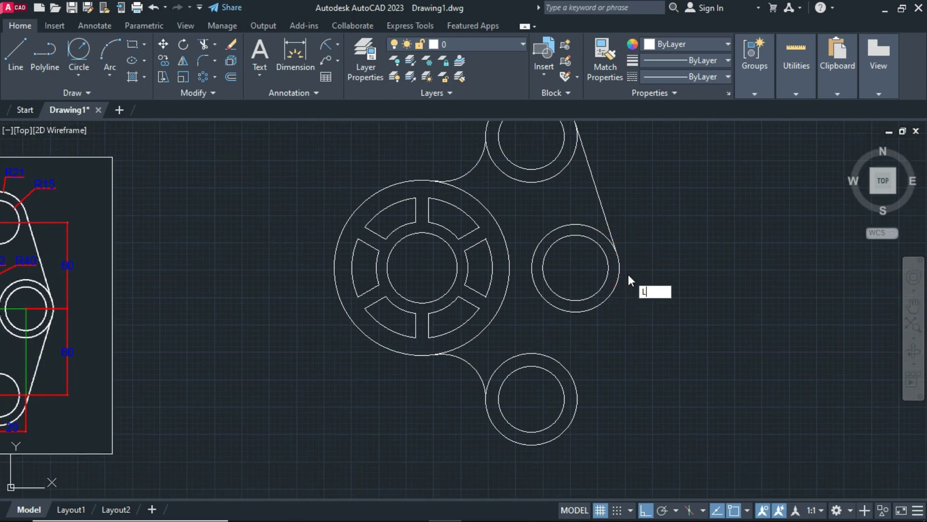
- Draw a tangent line from the right lobe ring to the bottom lobe ring
key("Return")
type("ta")
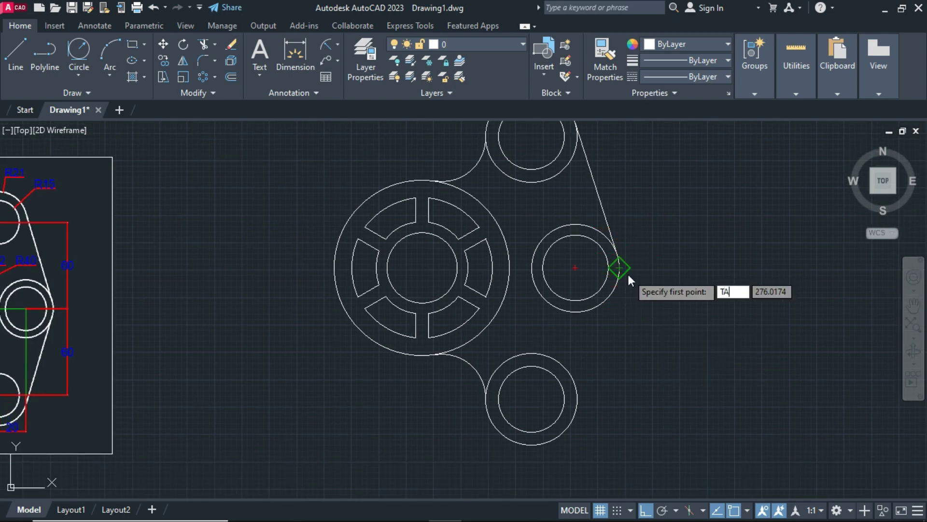
type("n")
key("Return")
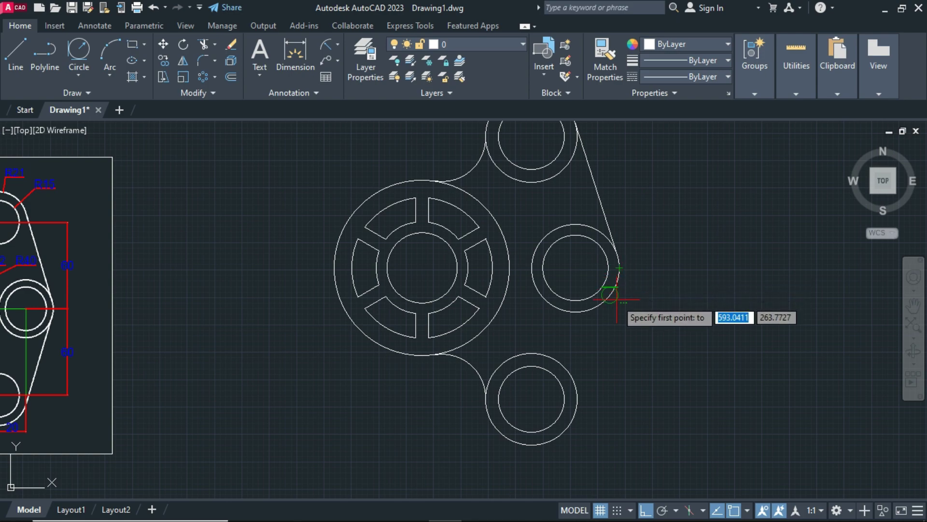
left_click(610, 296)
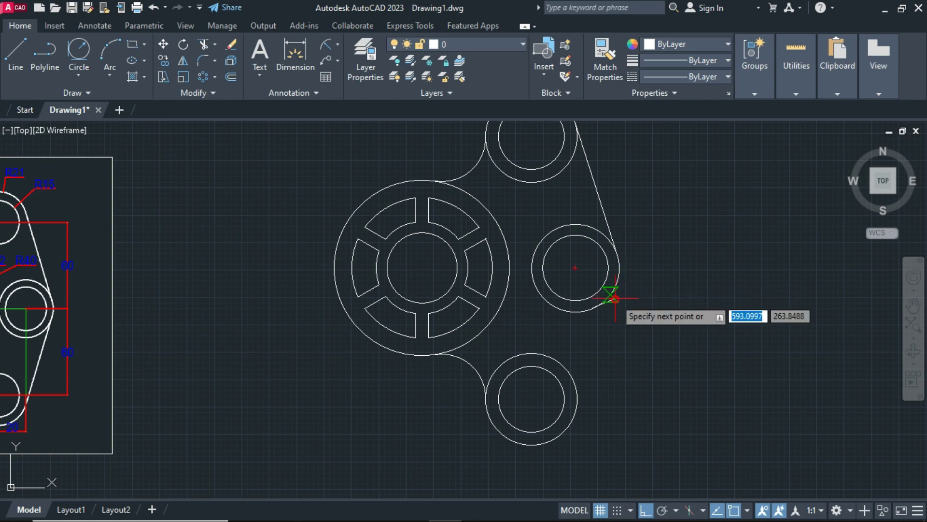
right_click(576, 389)
mouse_move(631, 309)
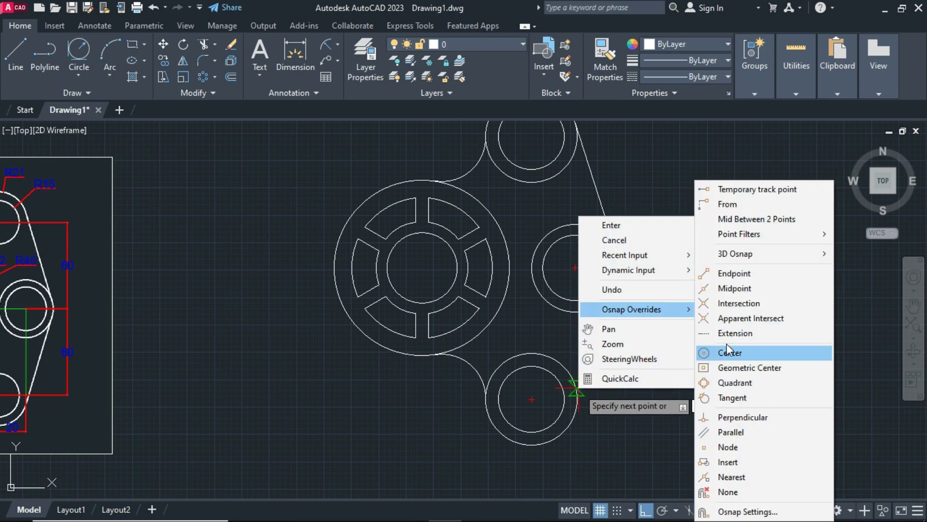
left_click(727, 398)
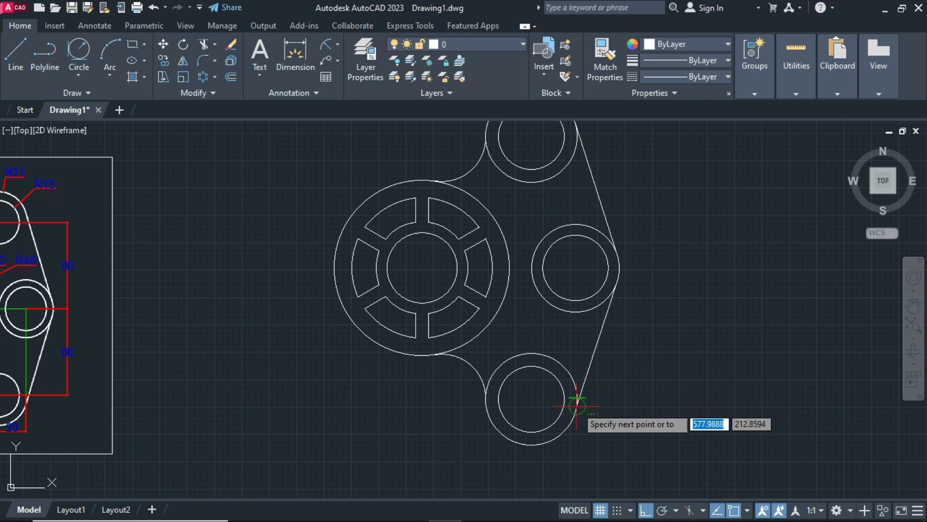
left_click(577, 401)
right_click(577, 401)
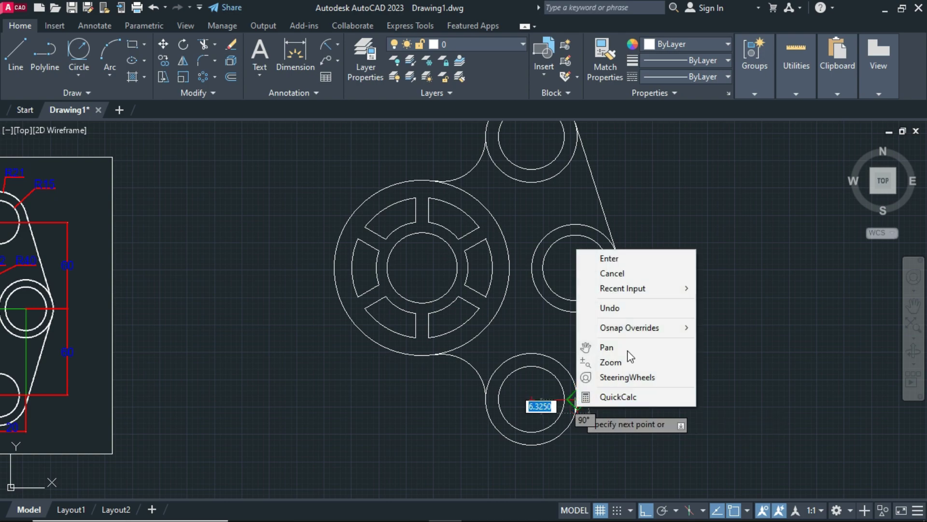
left_click(644, 264)
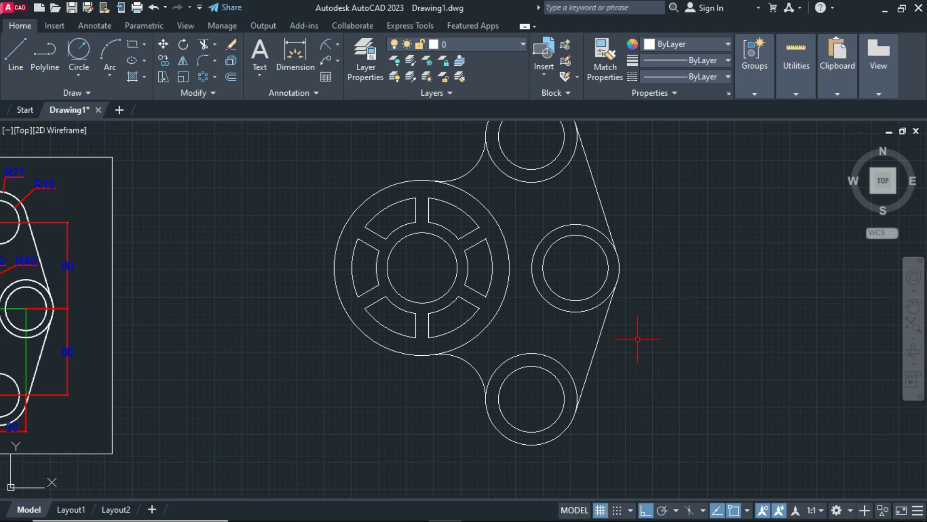
middle_click_drag(393, 314, 490, 306)
middle_click_drag(249, 240, 277, 270)
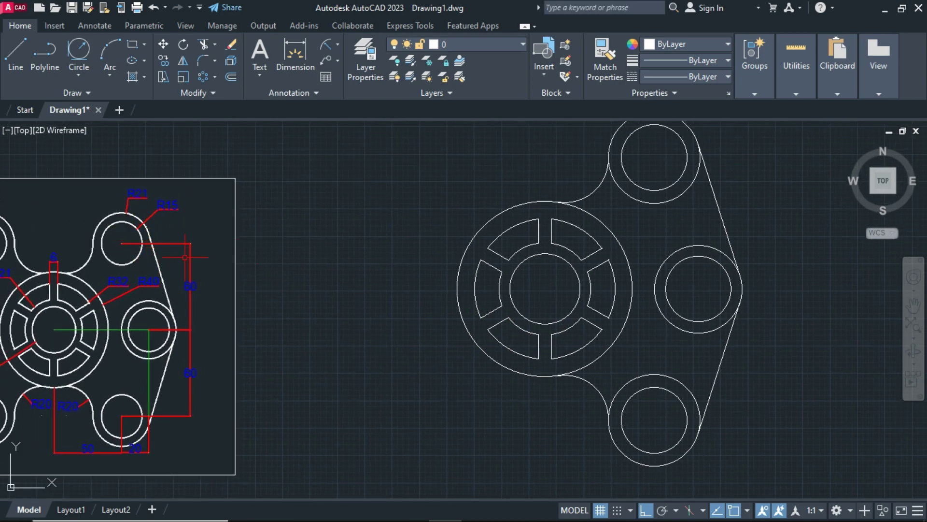
middle_click_drag(184, 260, 193, 272)
middle_click_drag(302, 249, 313, 268)
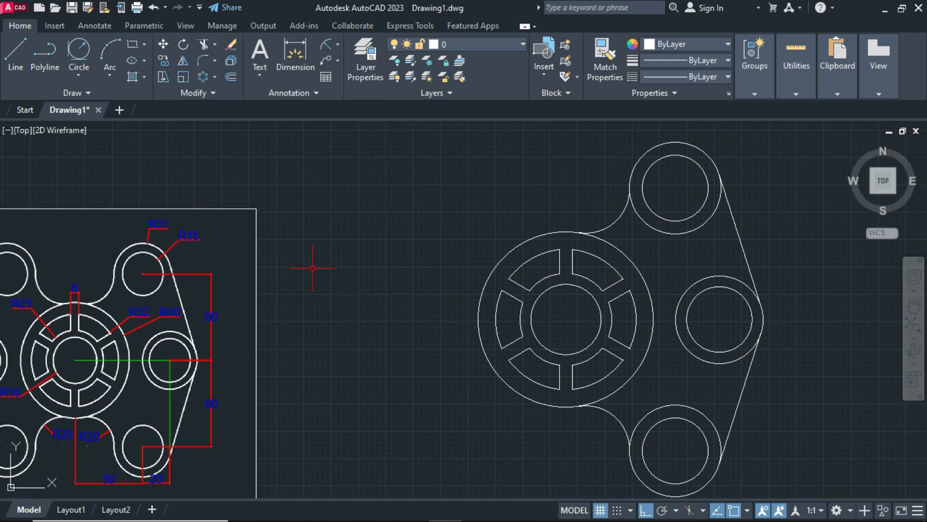
- Trim the top and bottom lobes' outer-circle arcs lying inside the plate outline
type("tr")
key("Return")
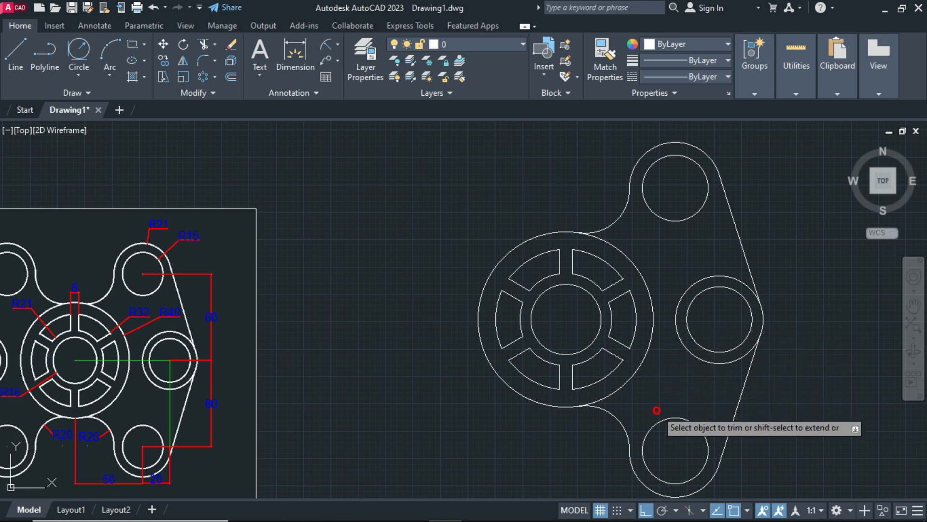
right_click(818, 266)
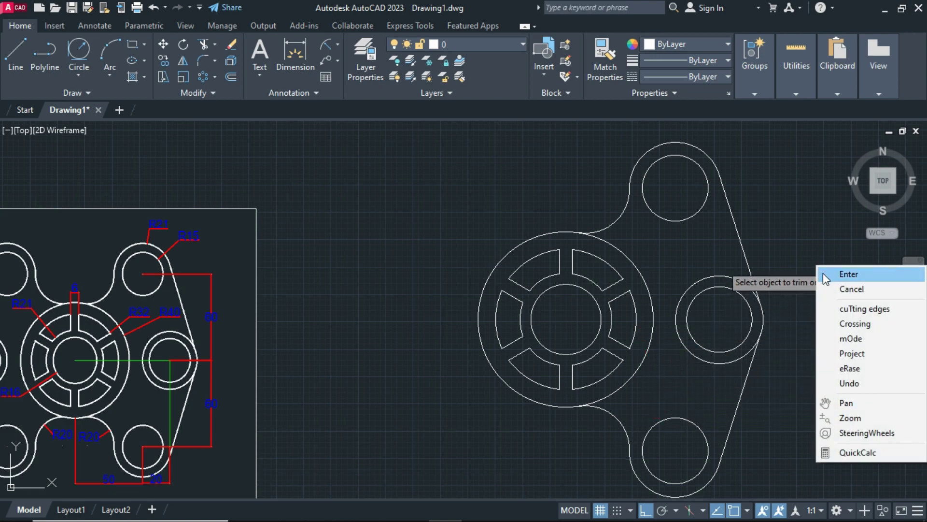
left_click(823, 276)
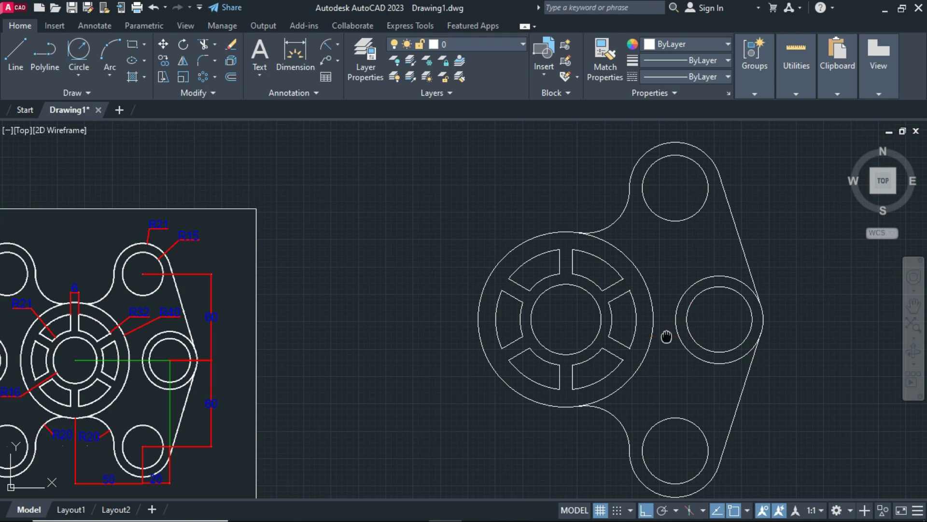
middle_click_drag(666, 337, 555, 277)
mouse_move(310, 289)
middle_mouse_down()
mouse_move(299, 298)
mouse_move(310, 286)
middle_mouse_up()
middle_click_drag(268, 340, 278, 346)
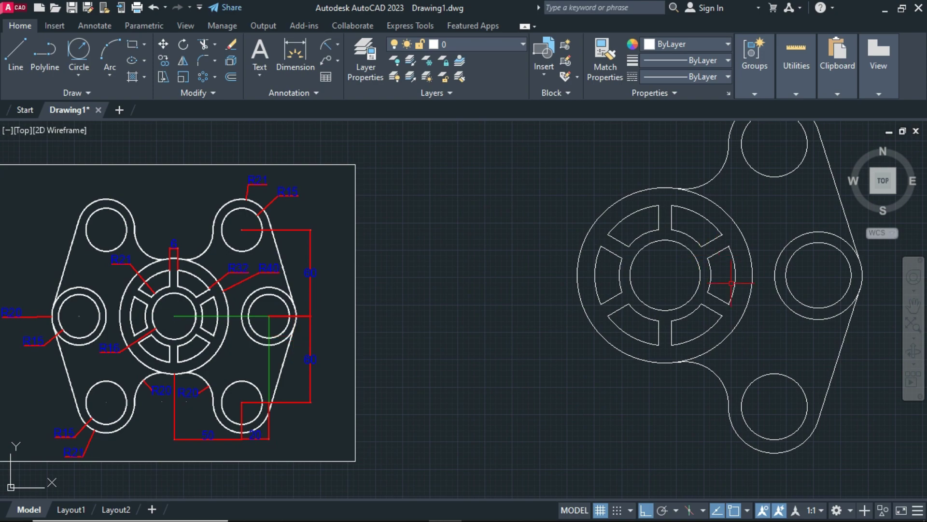
middle_click_drag(325, 336, 381, 327)
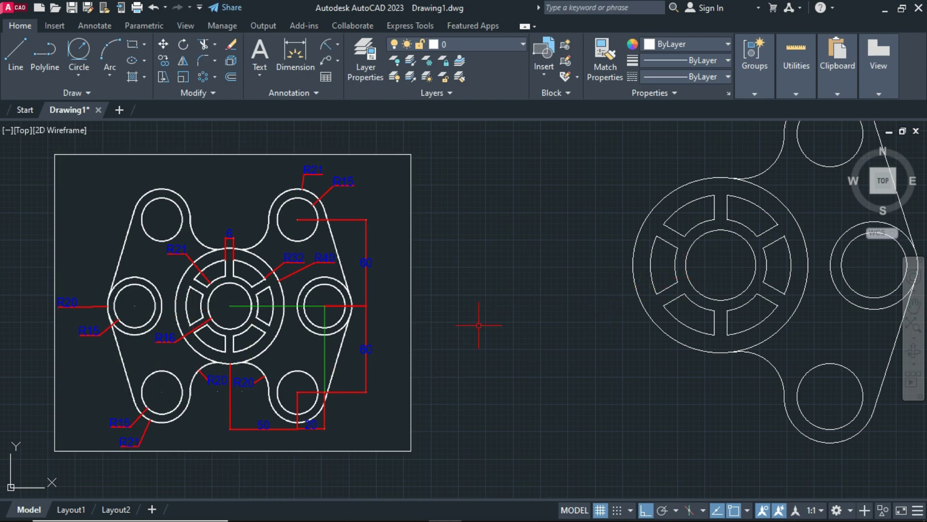
middle_click_drag(507, 313, 372, 344)
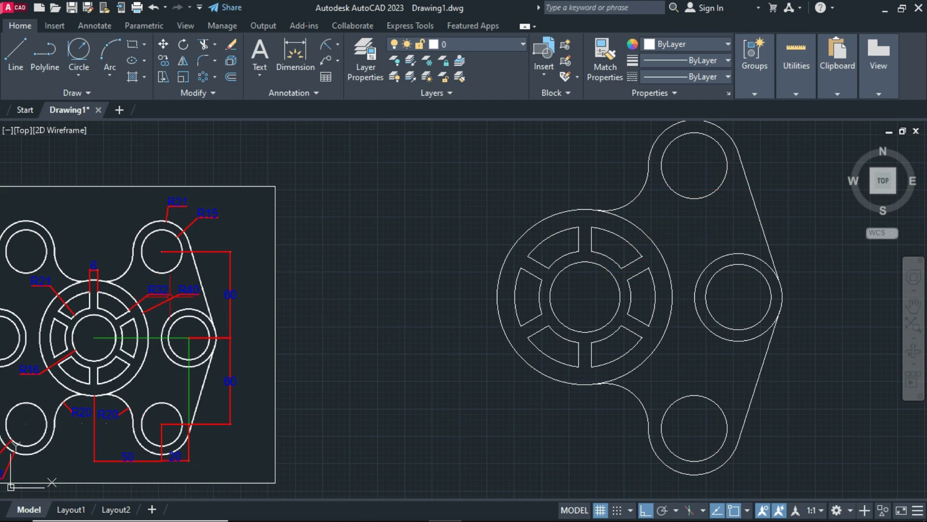
- Select the right-hand lobes, tangent lines and both fillet arcs for mirroring
scroll(428, 337, "down", 3)
type("mi")
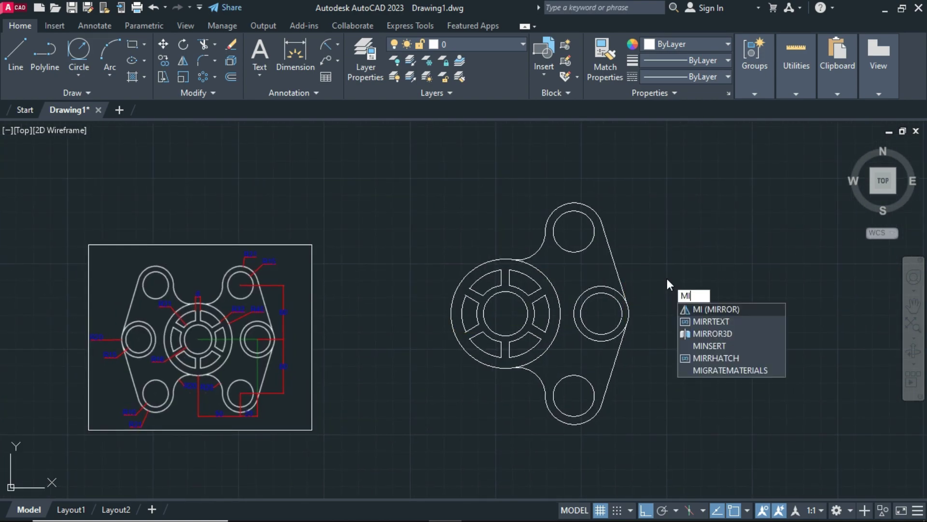
key("Return")
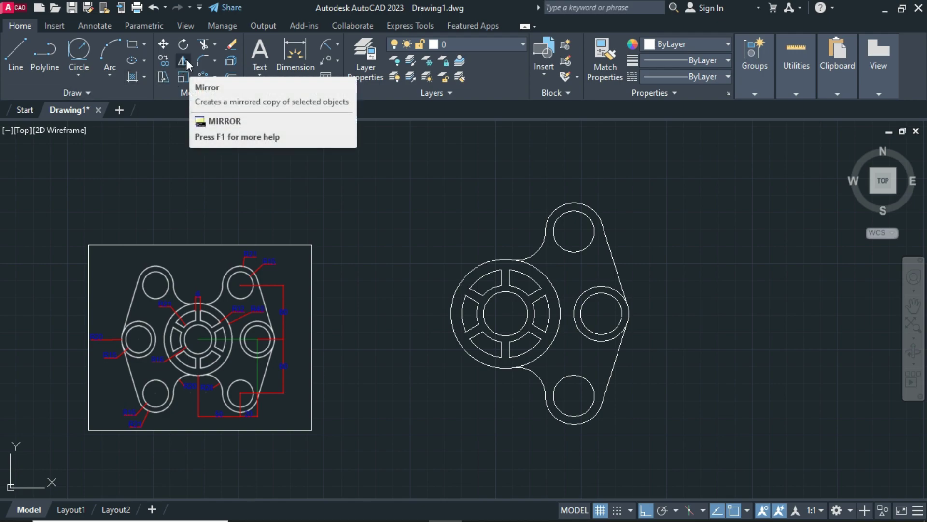
left_click(693, 175)
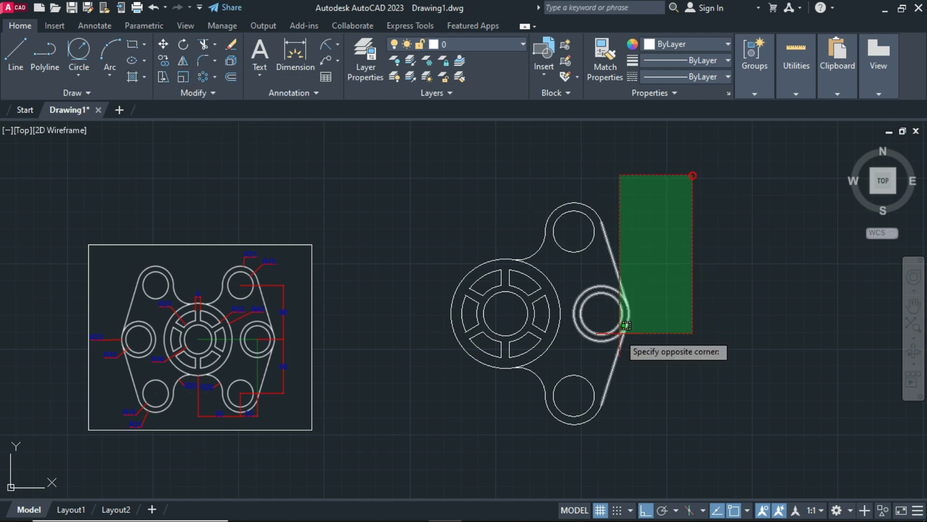
left_click(564, 445)
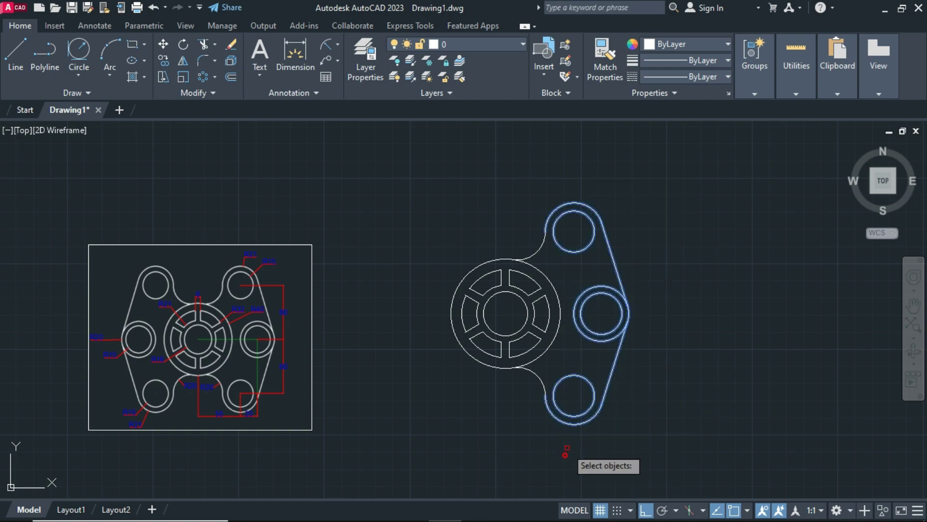
left_click(541, 245)
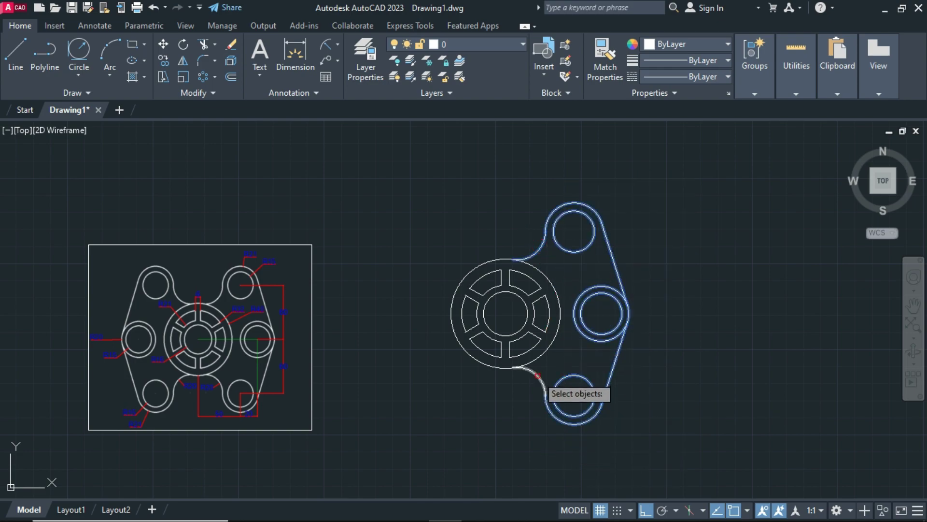
left_click(537, 376)
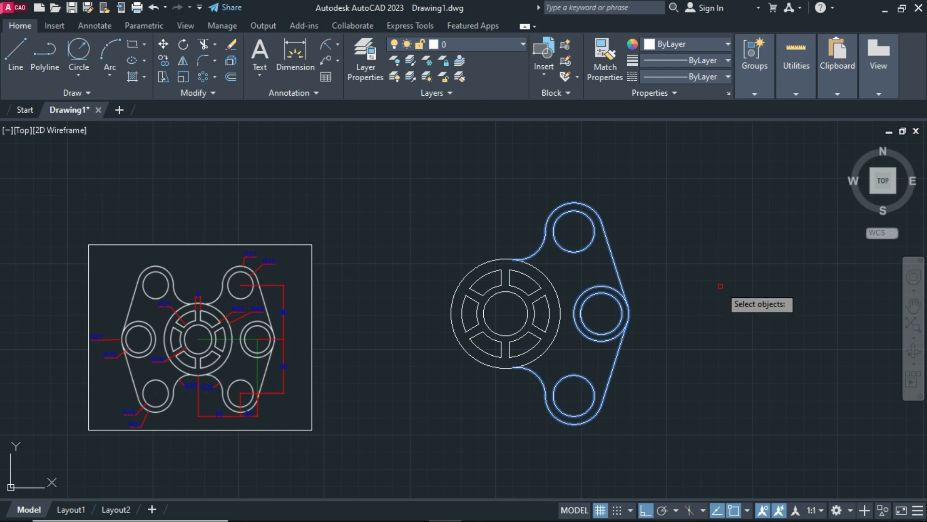
key("Return")
- Mirror them across the ring's vertical centreline through its top and bottom quadrants, keeping originals
scroll(501, 342, "up", 4)
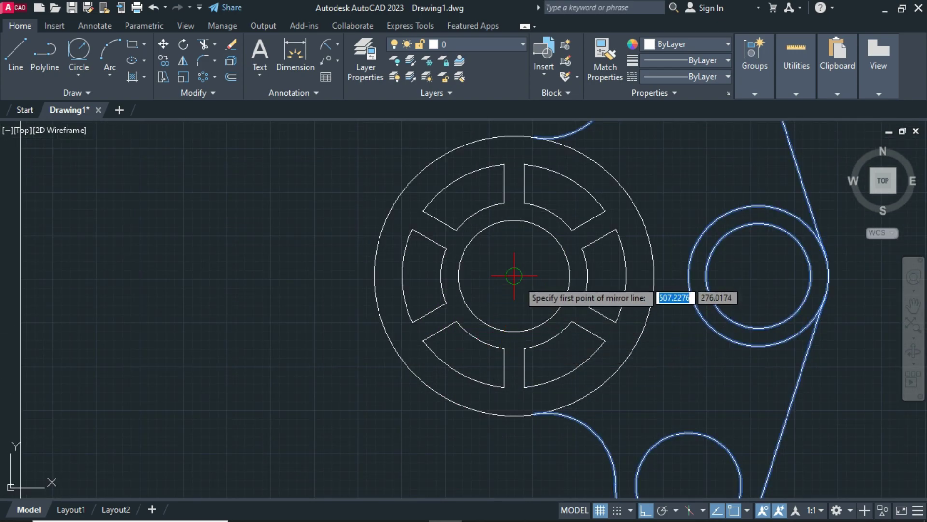
left_click(514, 138)
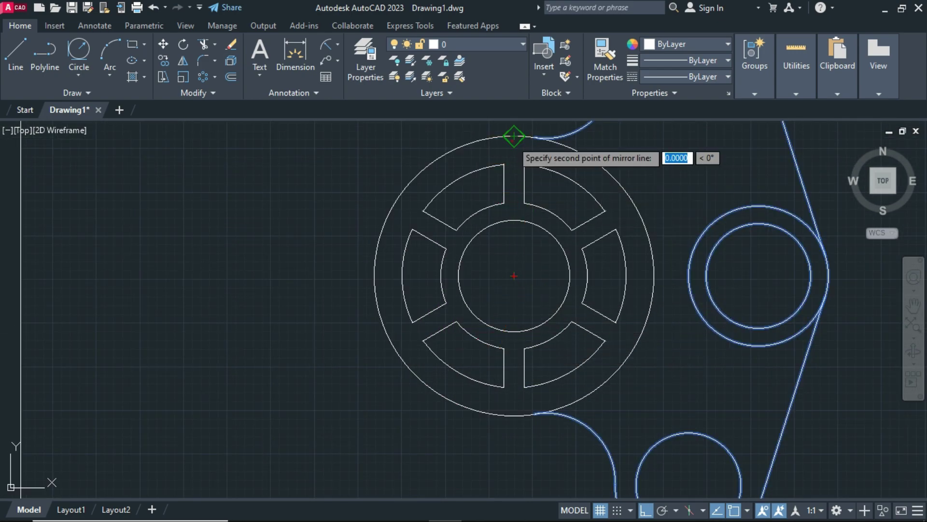
left_click(514, 414)
scroll(514, 415, "down", 2)
scroll(508, 406, "down", 1)
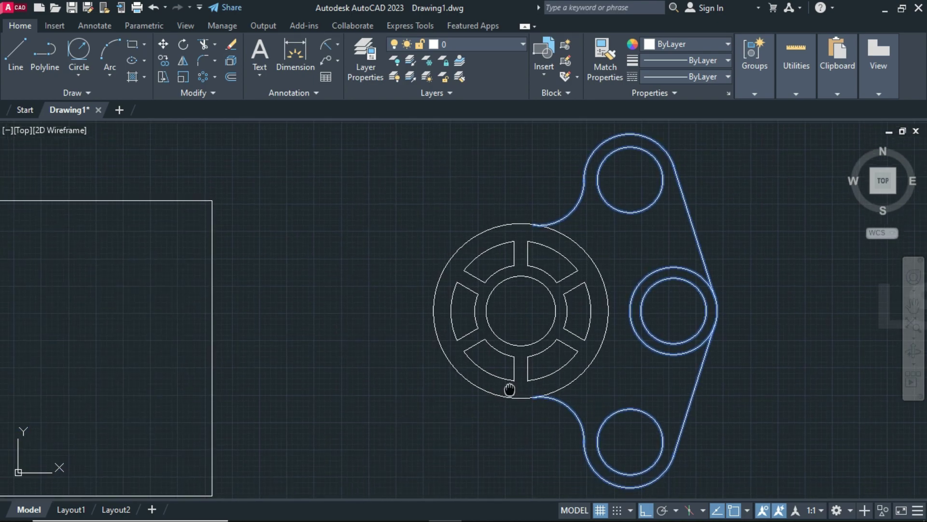
scroll(506, 387, "up", 1)
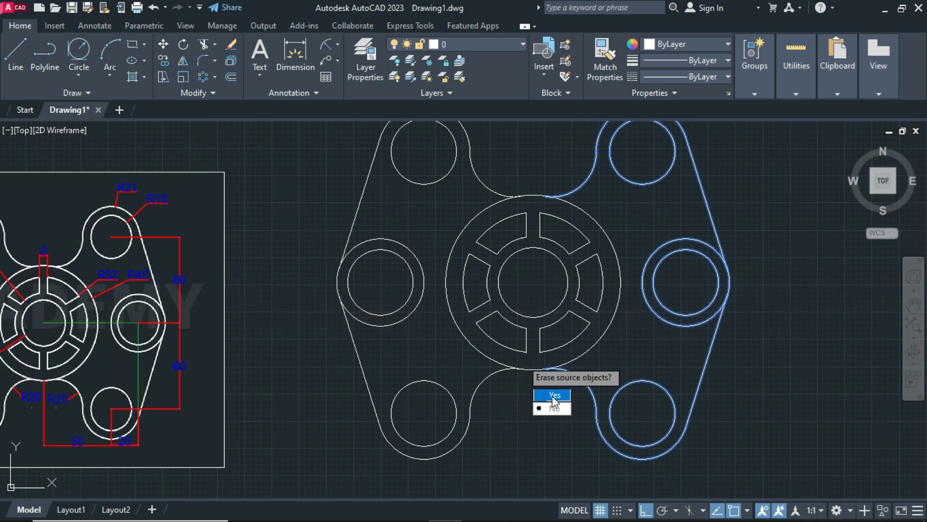
left_click(551, 408)
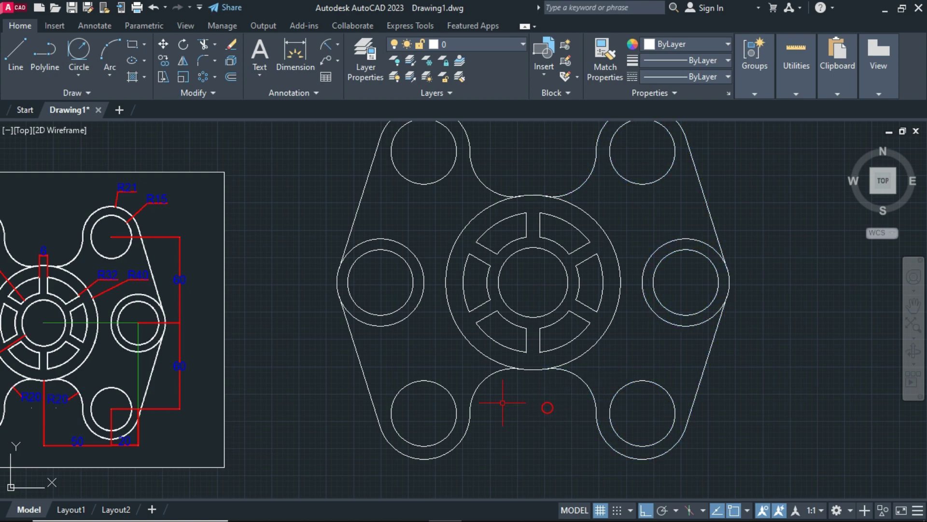
scroll(503, 402, "down", 2)
scroll(507, 412, "up", 1)
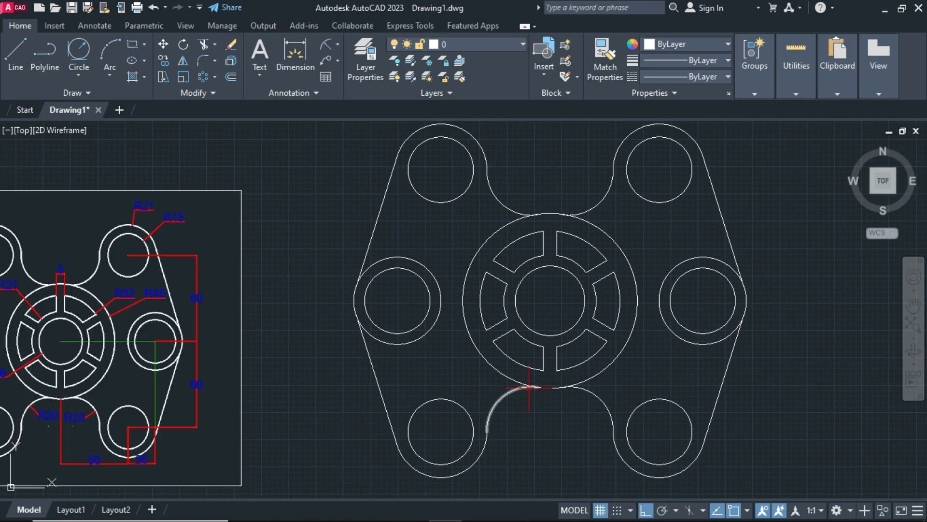
scroll(517, 411, "down", 1)
scroll(393, 413, "up", 2)
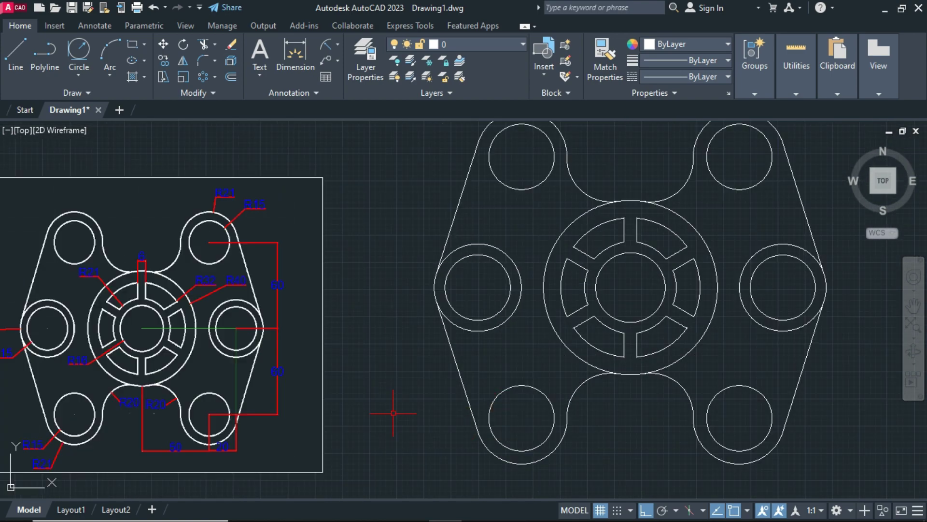
middle_click_drag(393, 413, 361, 423)
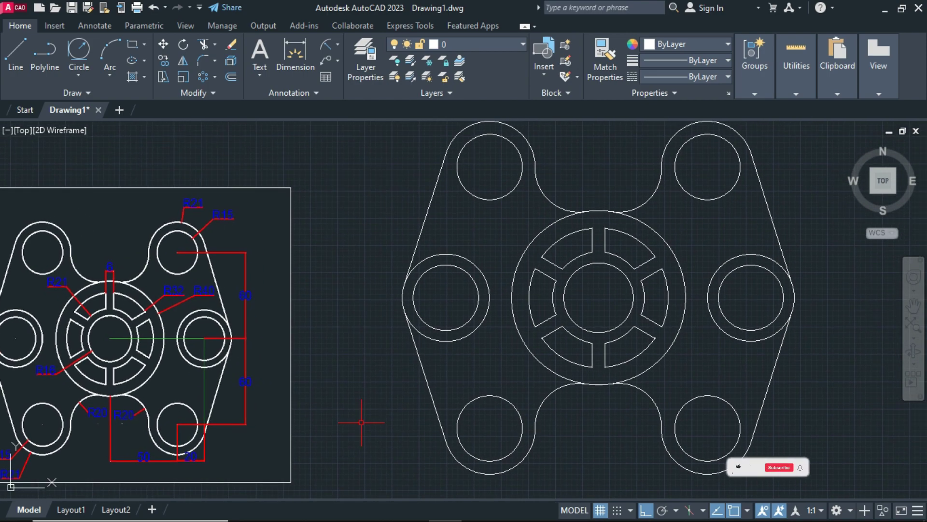